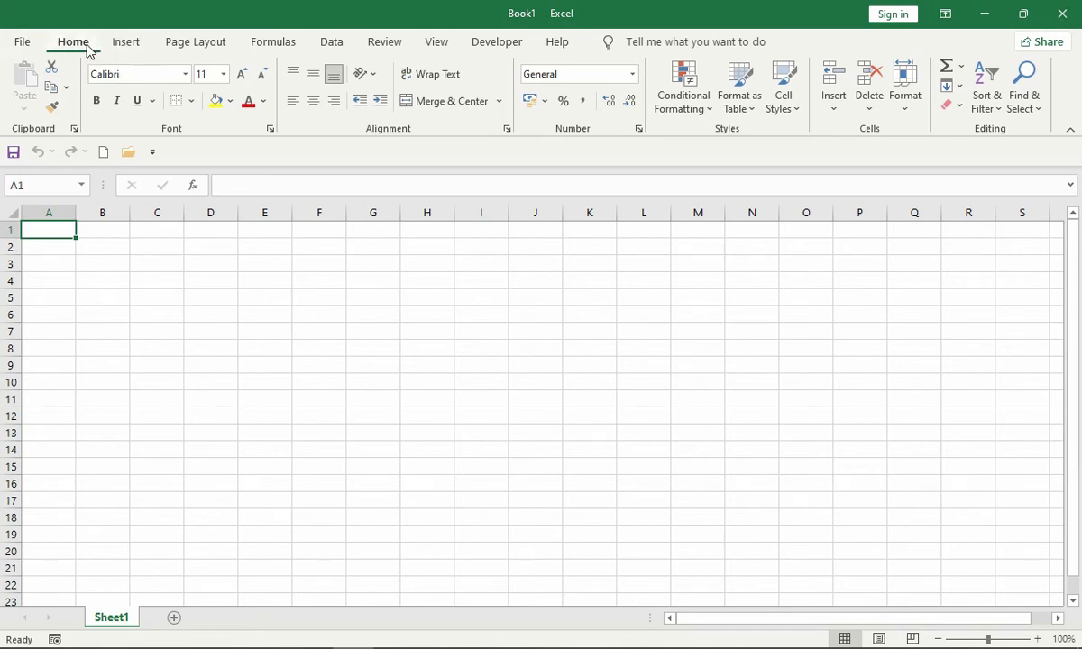
click(136, 44)
click(202, 47)
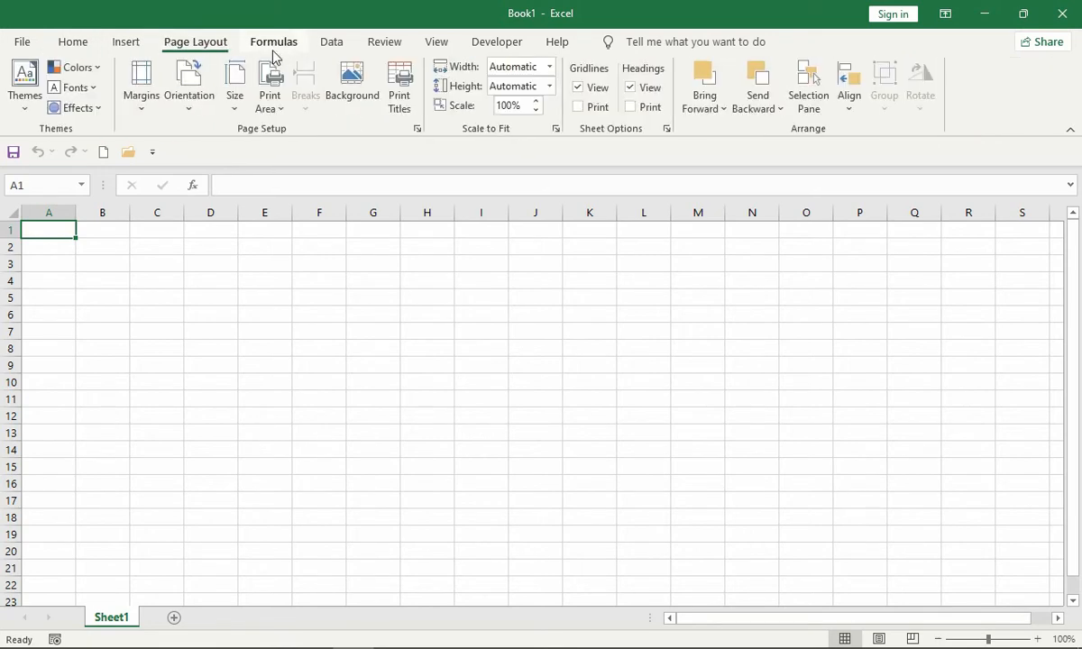
click(286, 51)
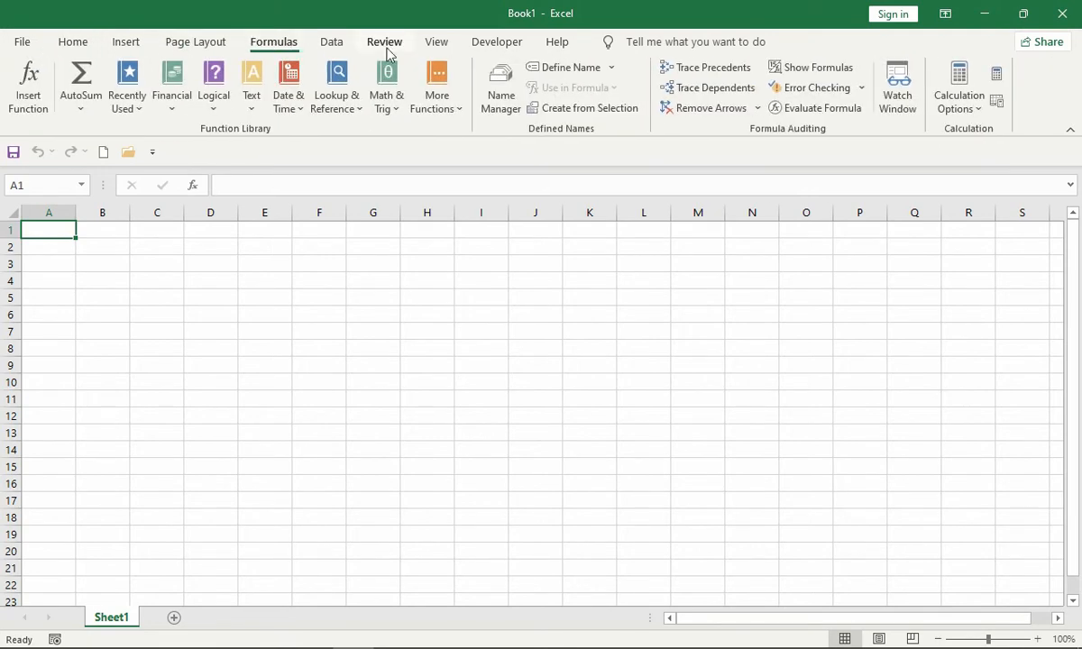
click(76, 47)
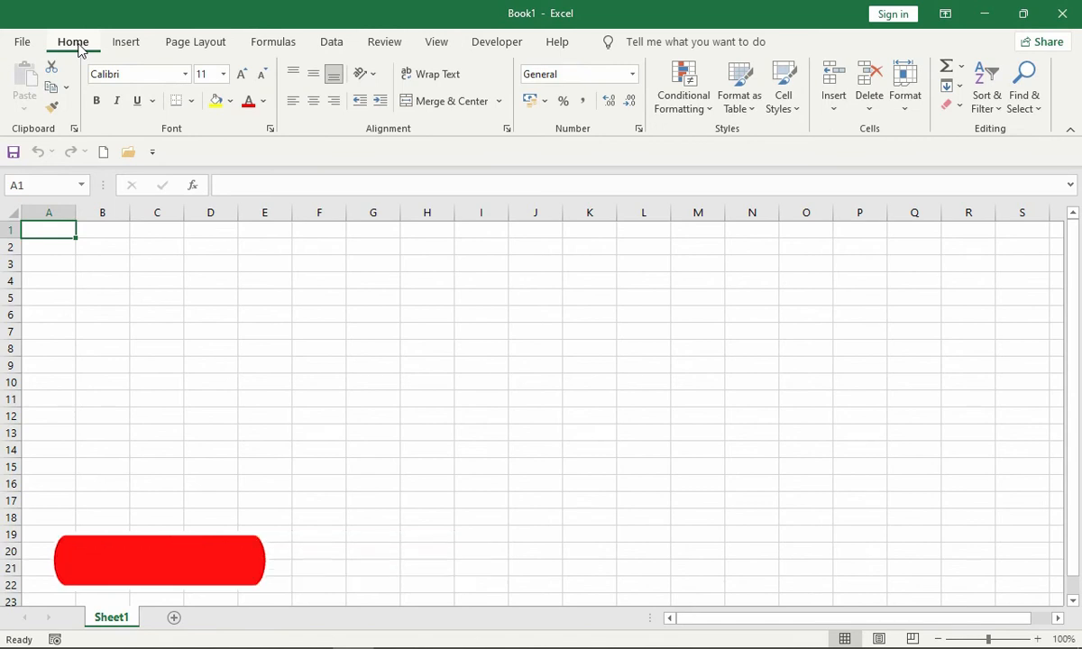
- Move the Quick Access Toolbar above the ribbon and return it to its place below the ribbon
click(152, 152)
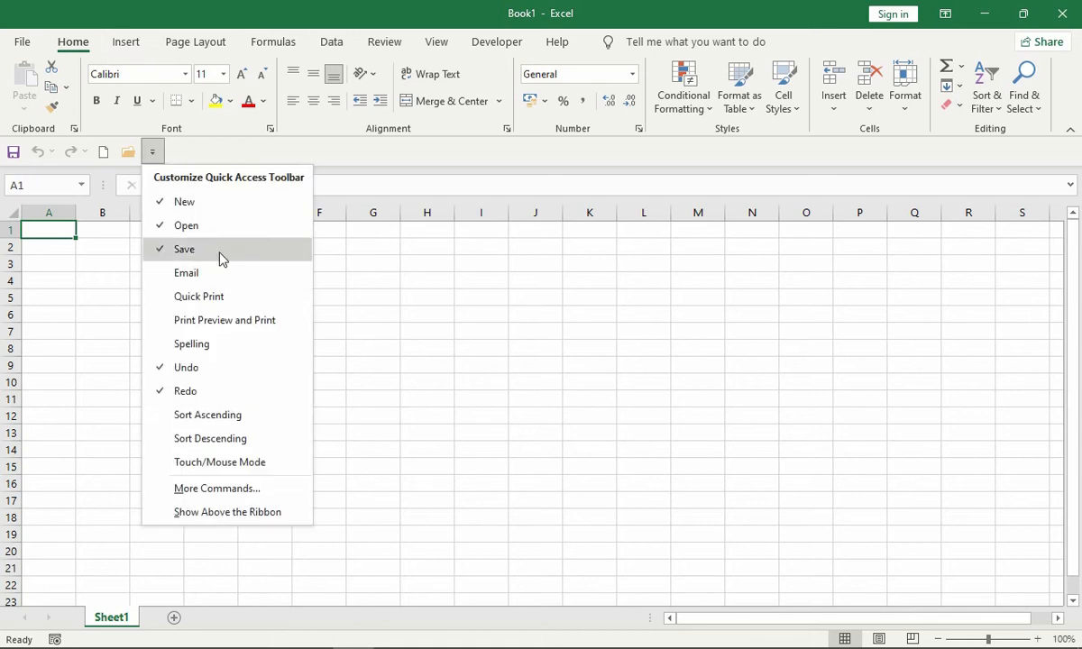
click(239, 514)
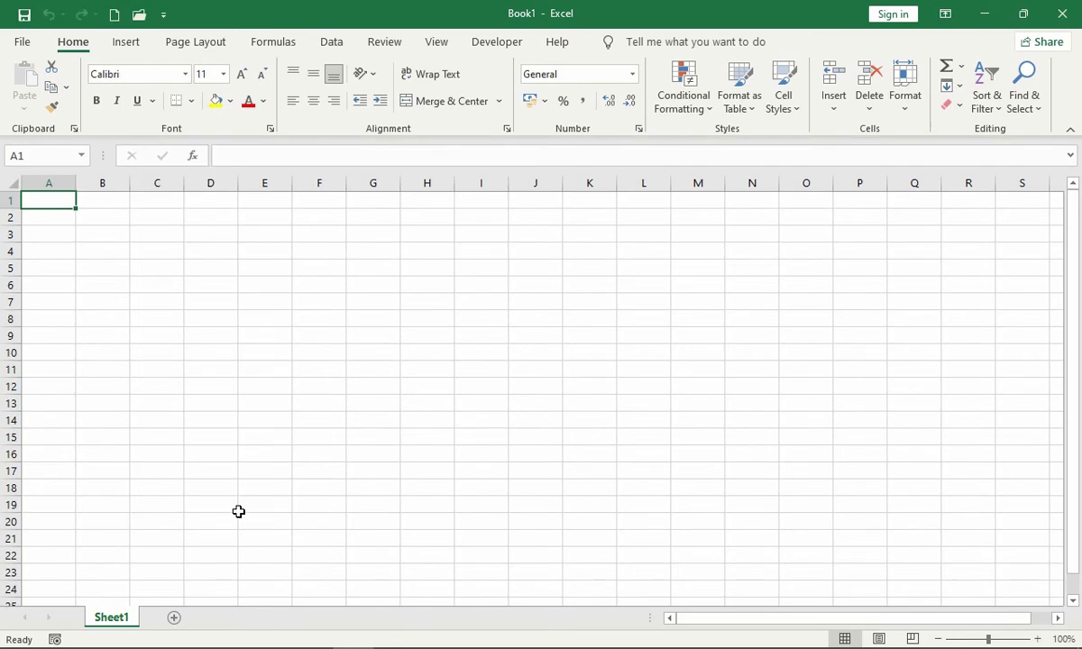
click(164, 15)
click(236, 374)
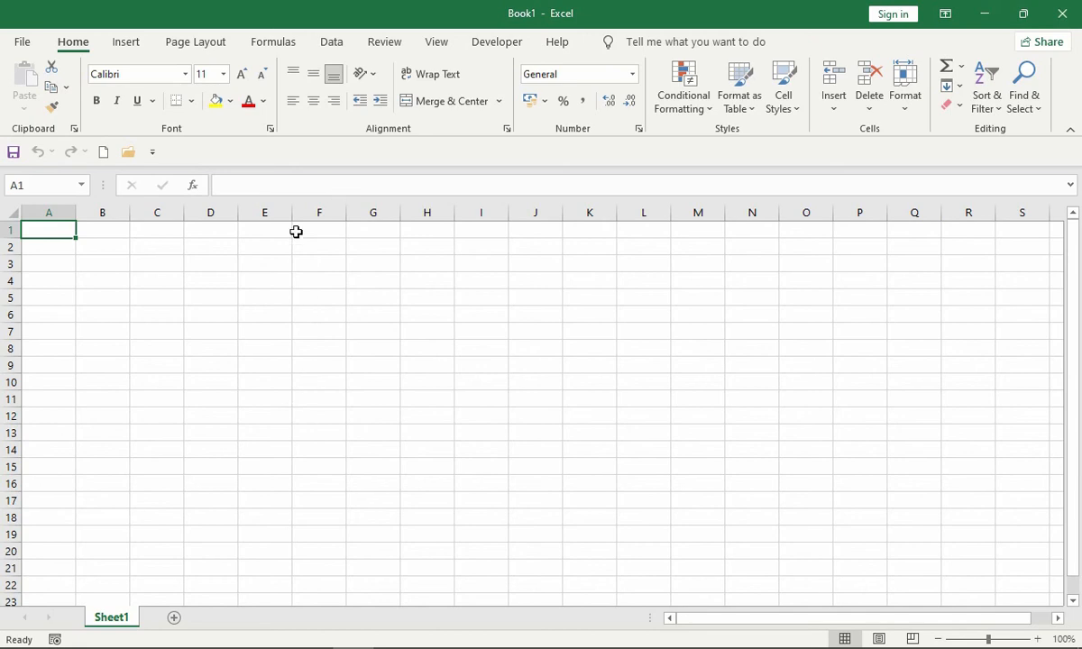
- Hide the worksheet's gridlines and headings along with the formula bar
click(287, 296)
click(325, 314)
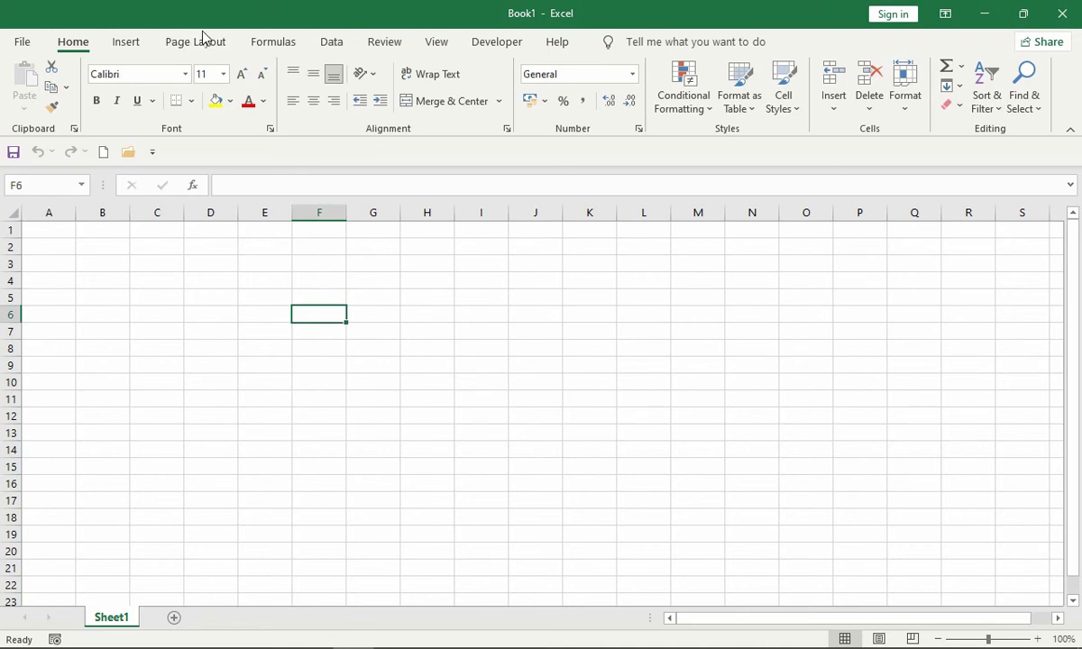
click(432, 45)
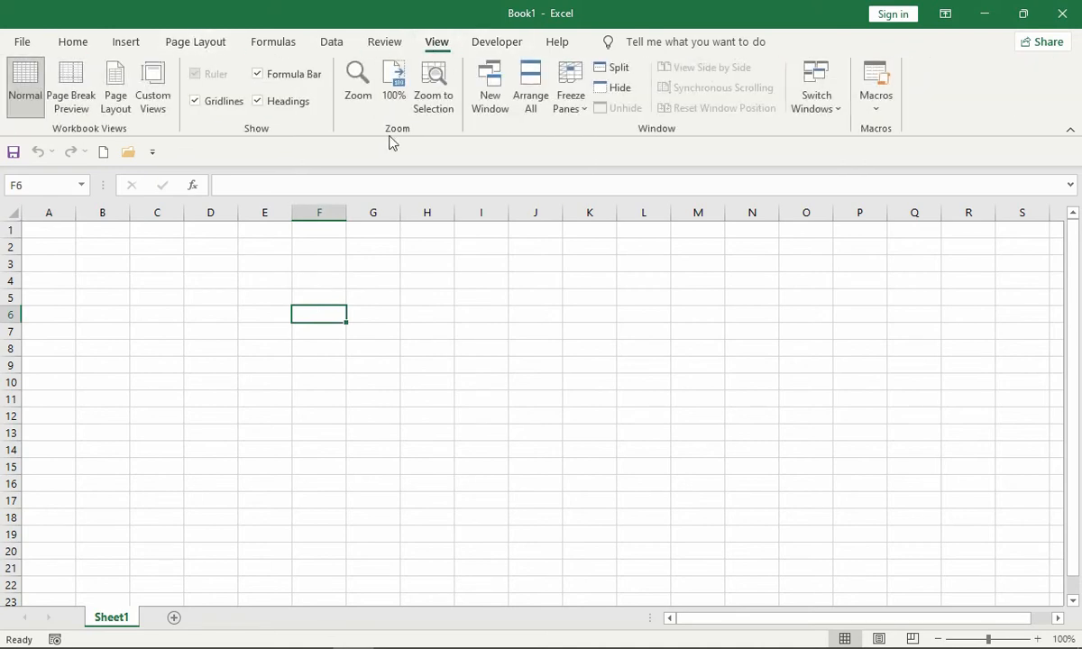
click(217, 106)
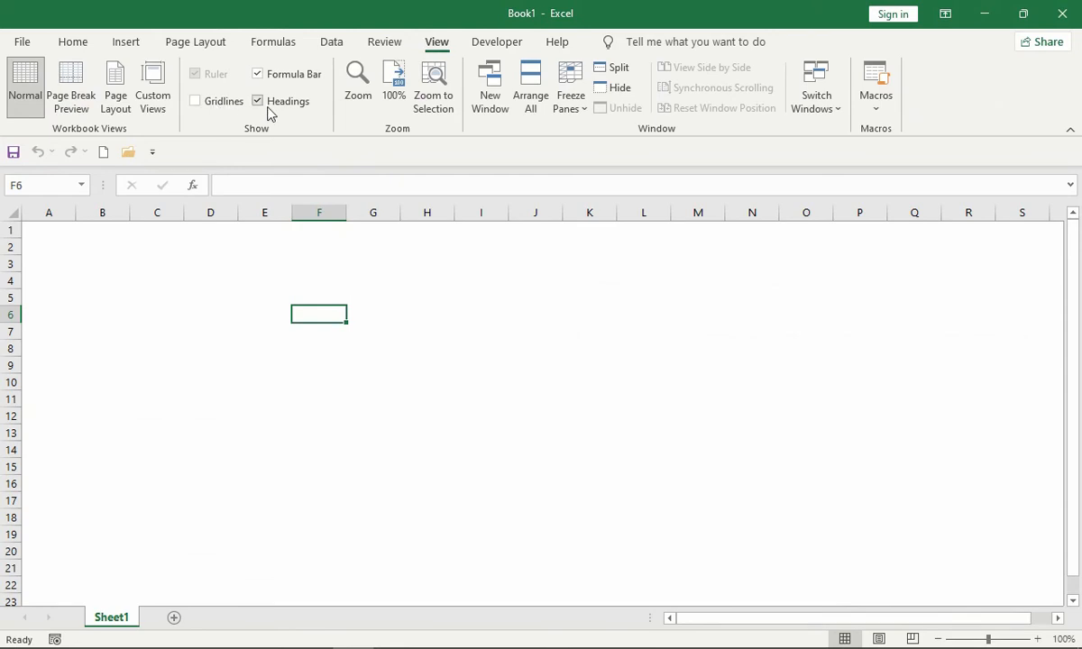
click(256, 102)
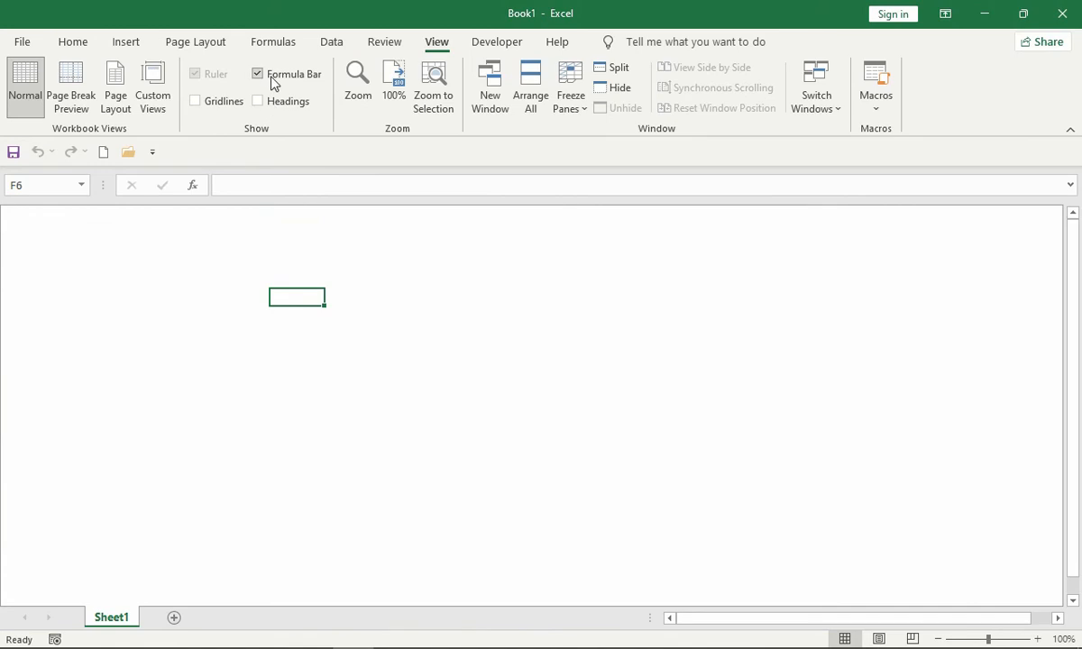
click(267, 75)
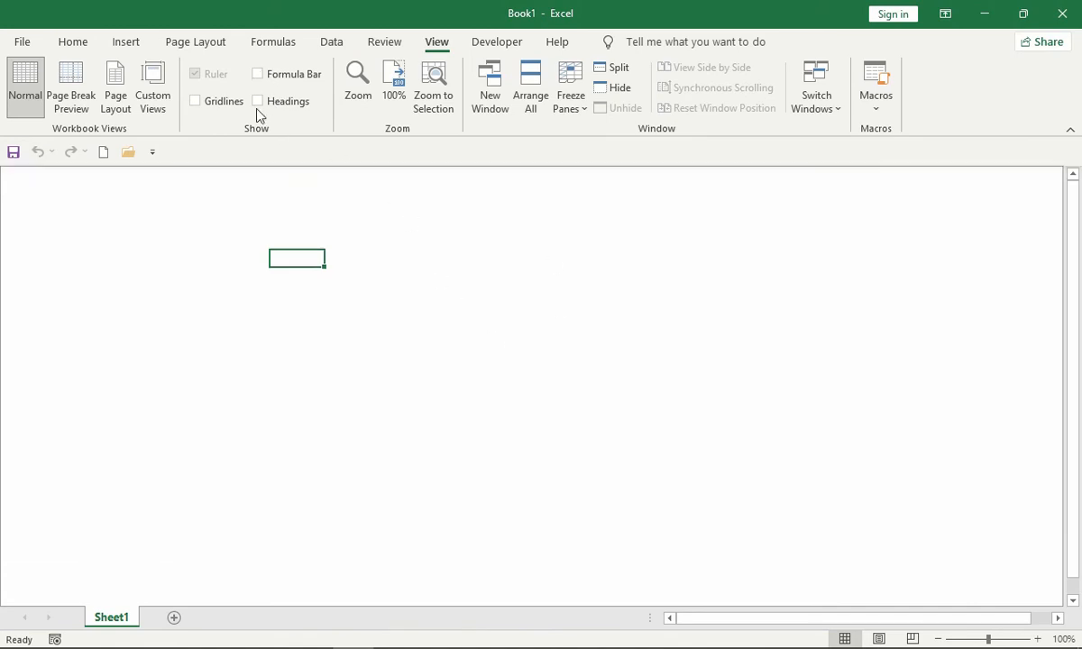
- Show the gridlines, the row and column headings and the formula bar again
click(226, 103)
click(279, 107)
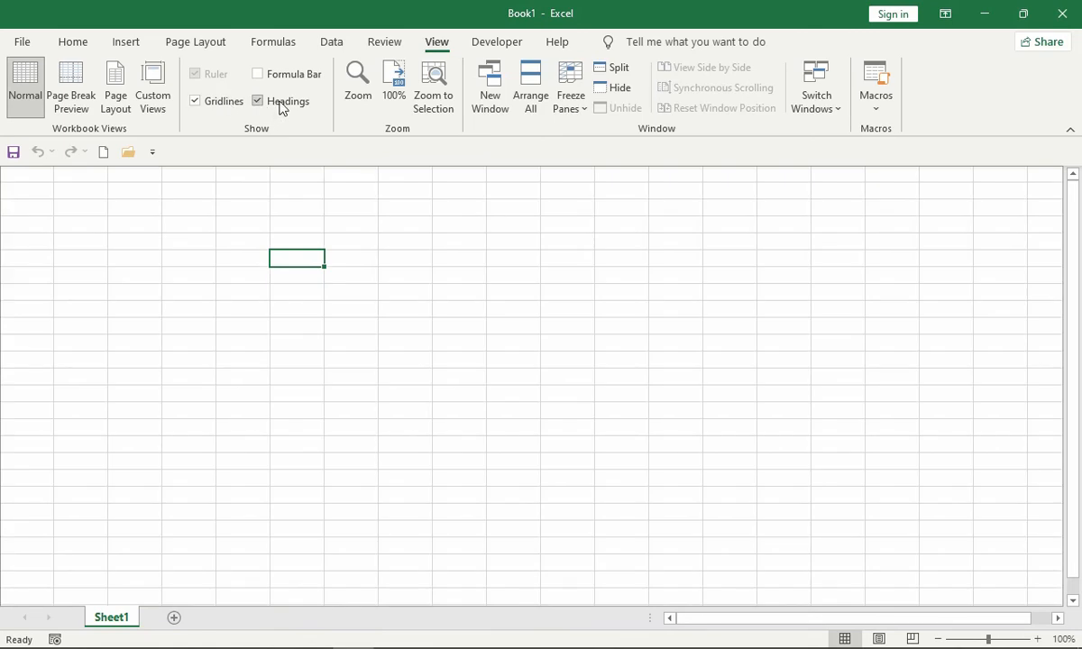
click(274, 79)
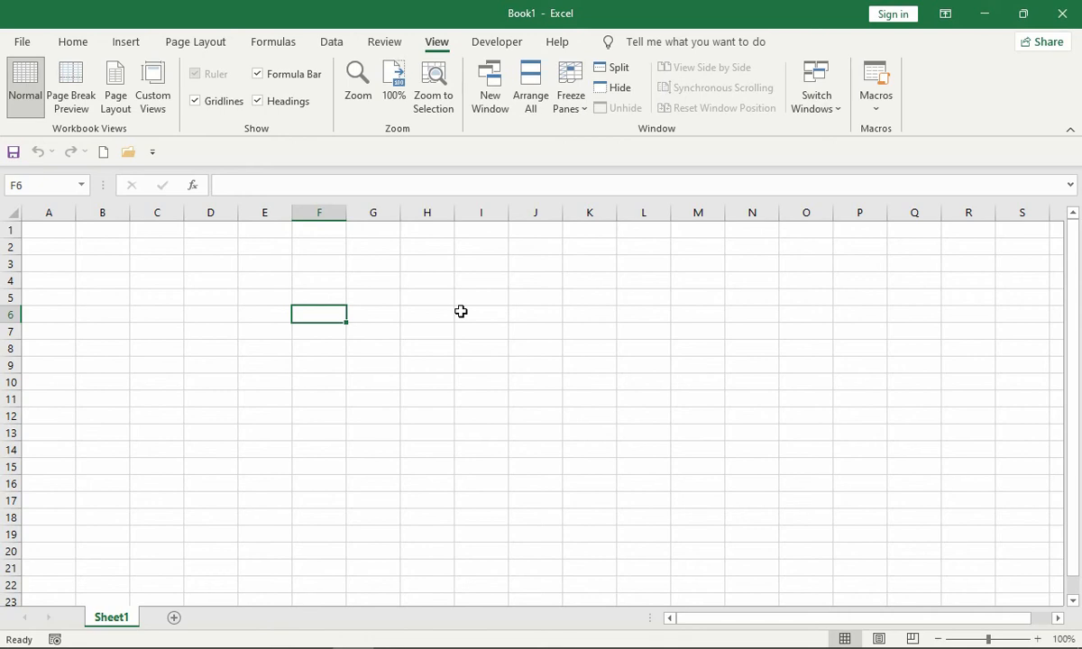
- Select whole columns D, E, F and G one at a time, followed by whole rows 1, 2 and 3
click(213, 212)
click(267, 207)
click(321, 207)
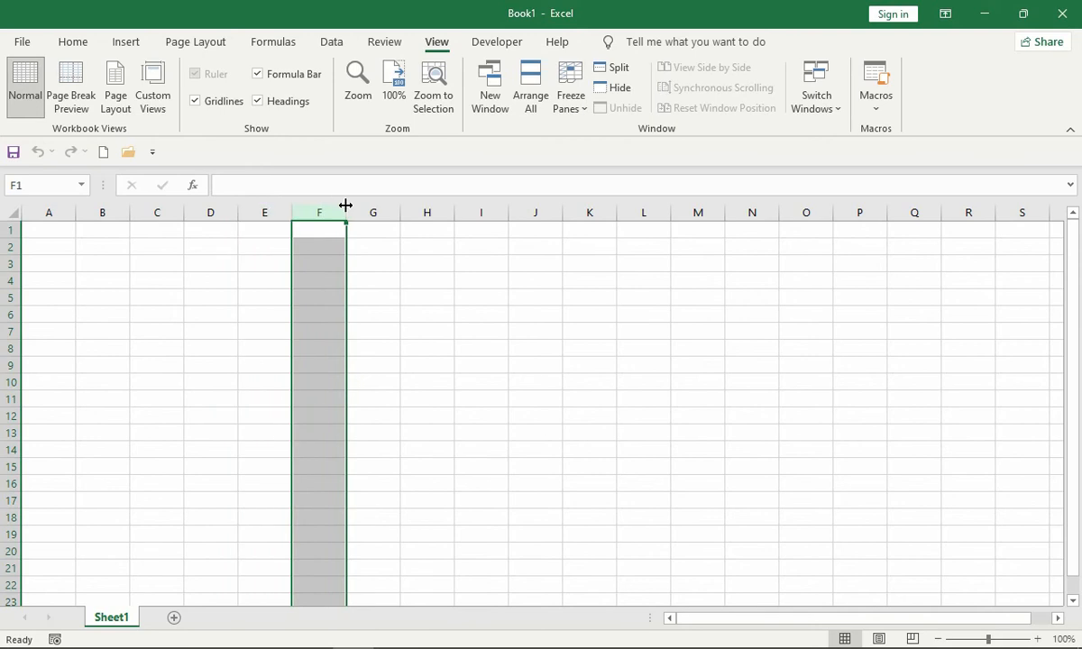
click(372, 209)
click(11, 230)
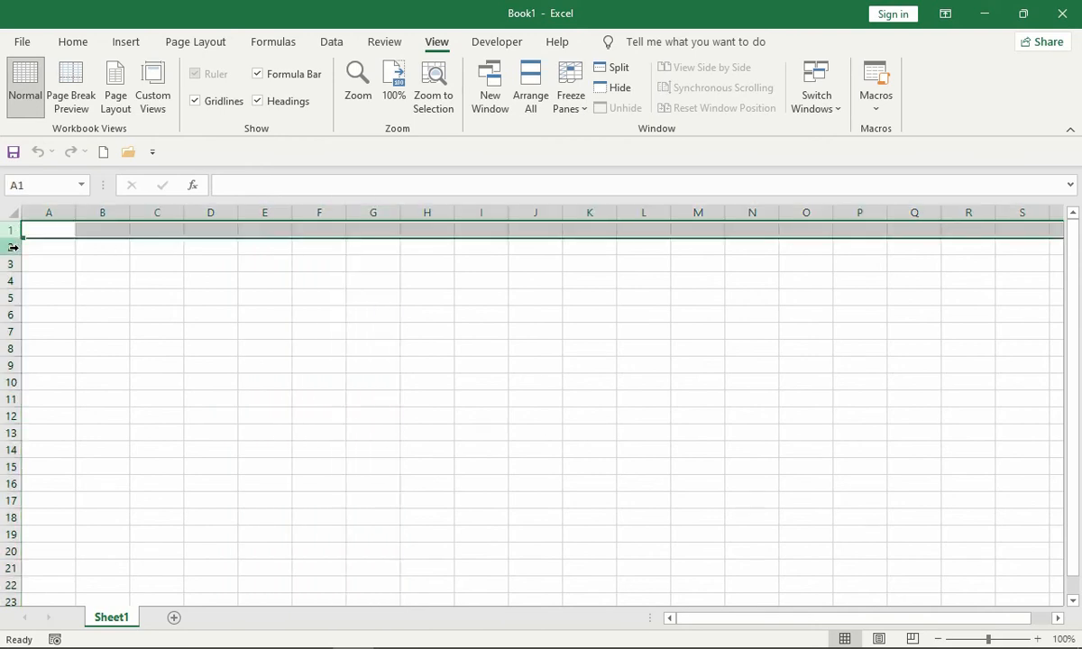
click(13, 246)
click(12, 263)
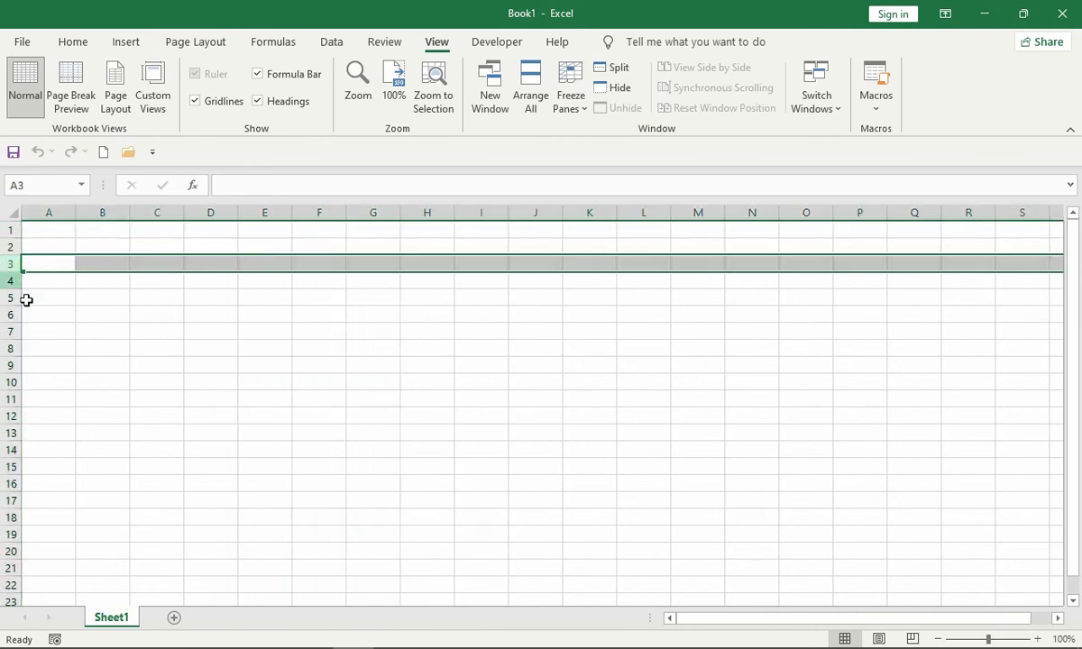
- Select the single cells E4, A1, H12 and F7 in turn
click(252, 282)
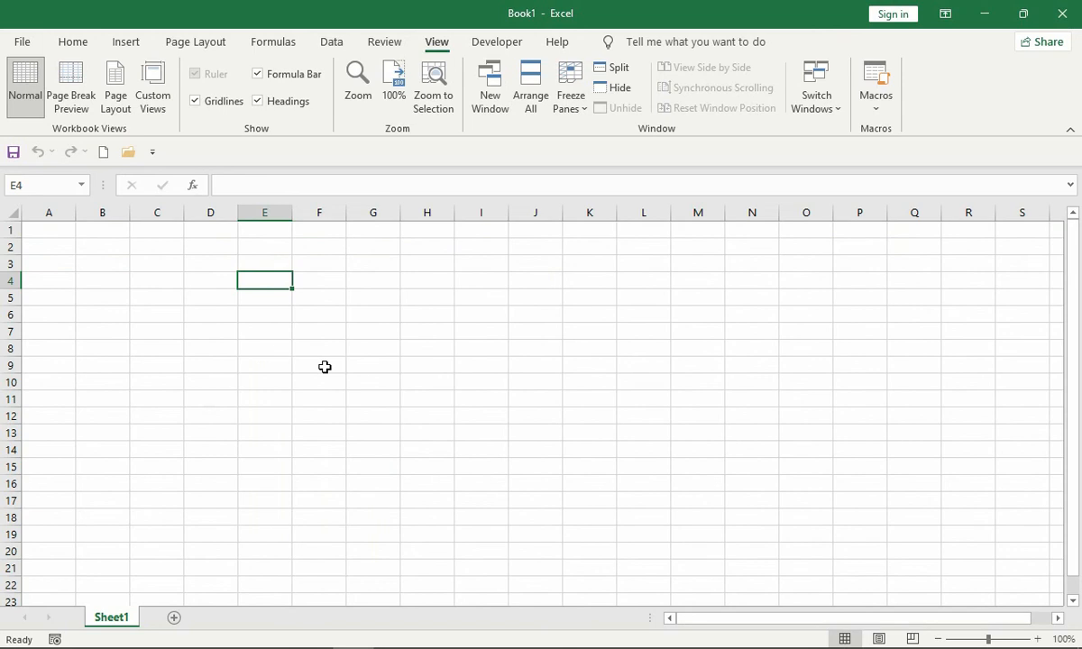
click(51, 230)
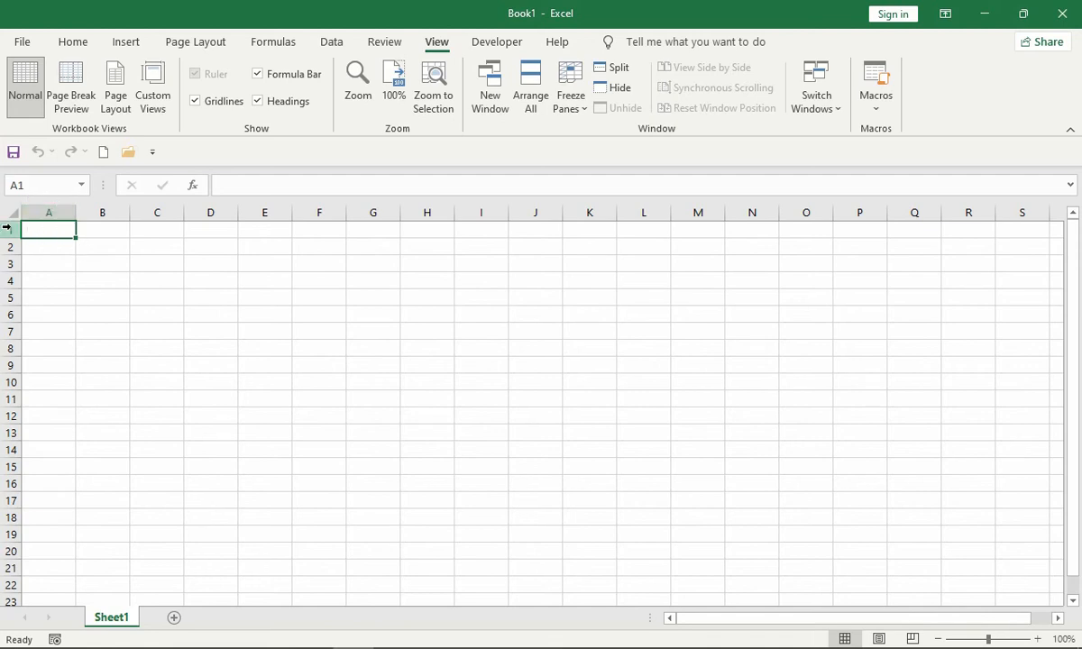
click(425, 415)
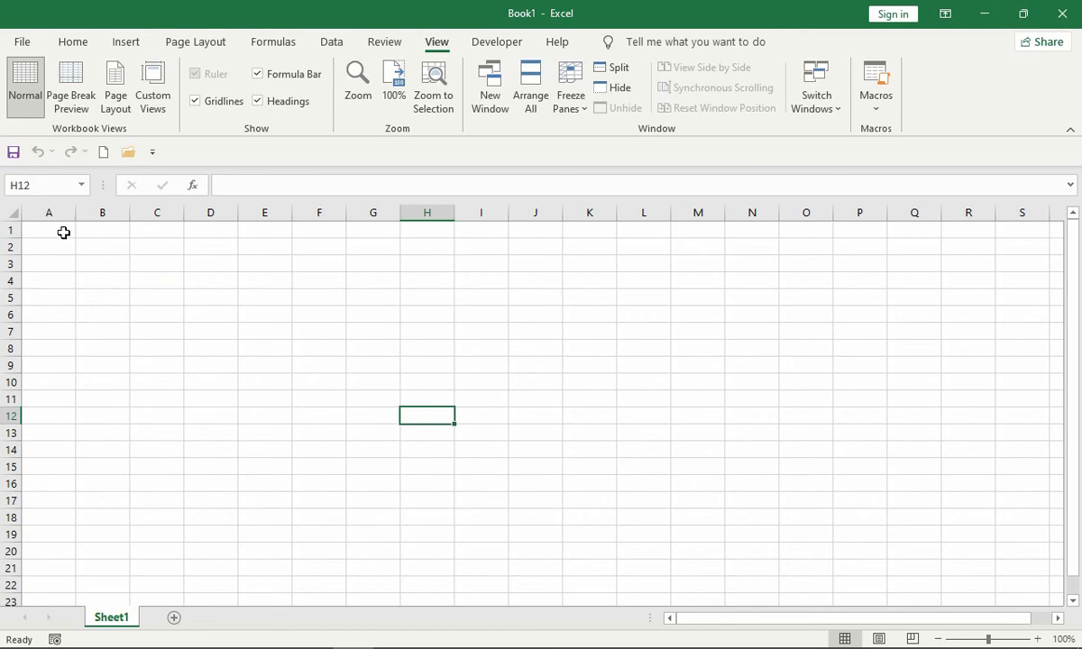
click(329, 335)
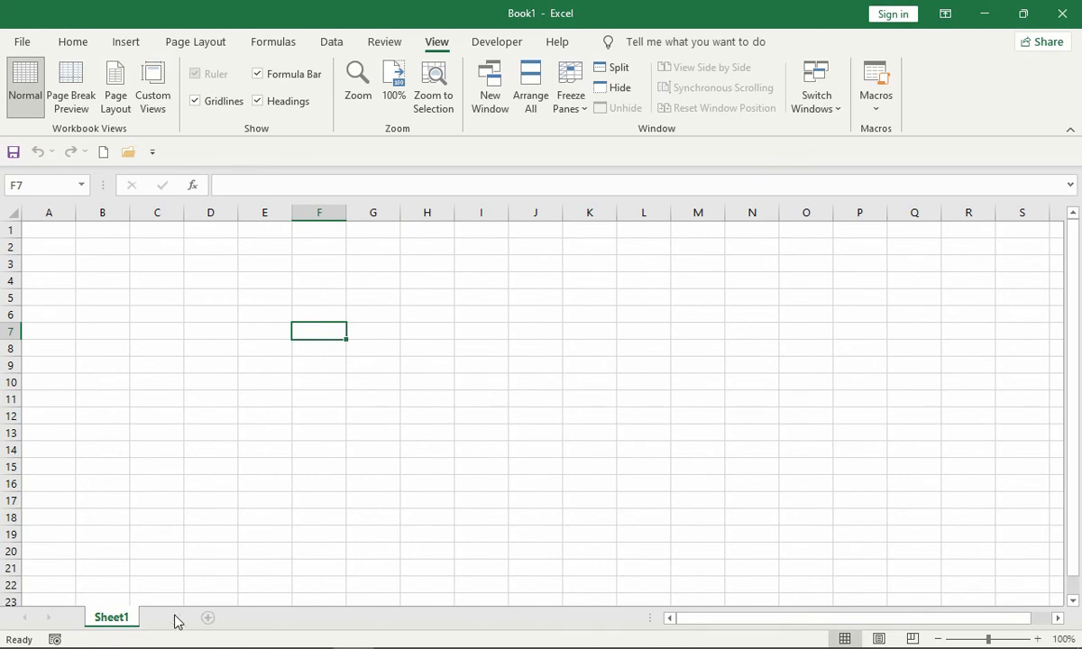
- Add two new worksheets after Sheet1 and insert five more in front of the last one
click(174, 618)
click(257, 618)
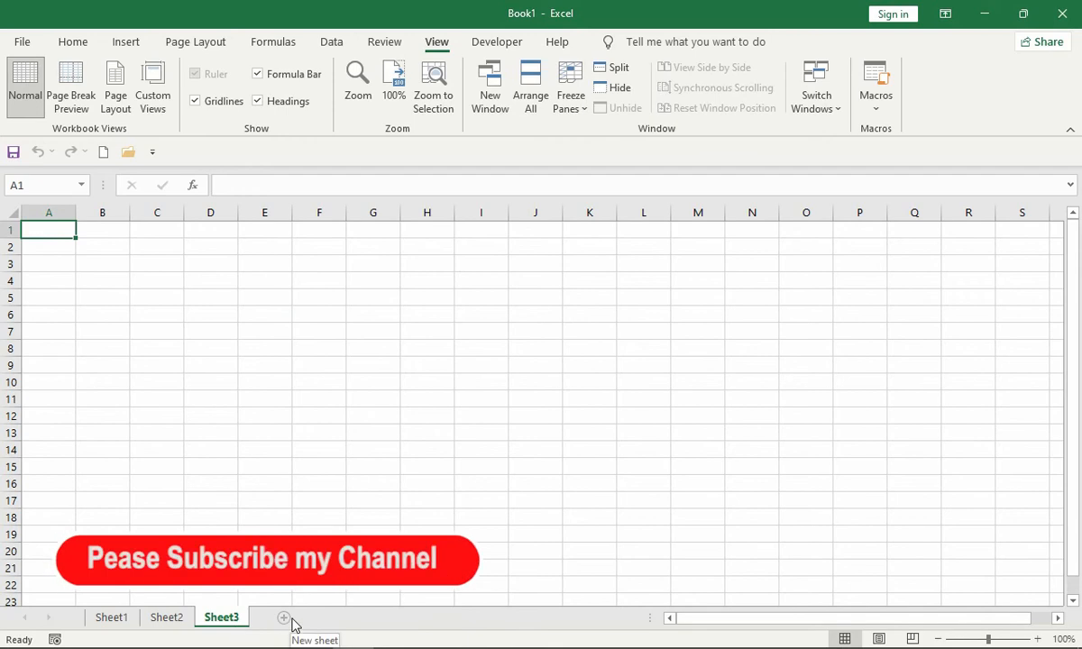
key(shift+F11)
key(shift+F11)
key(shift+F11)
key(shift+F11)
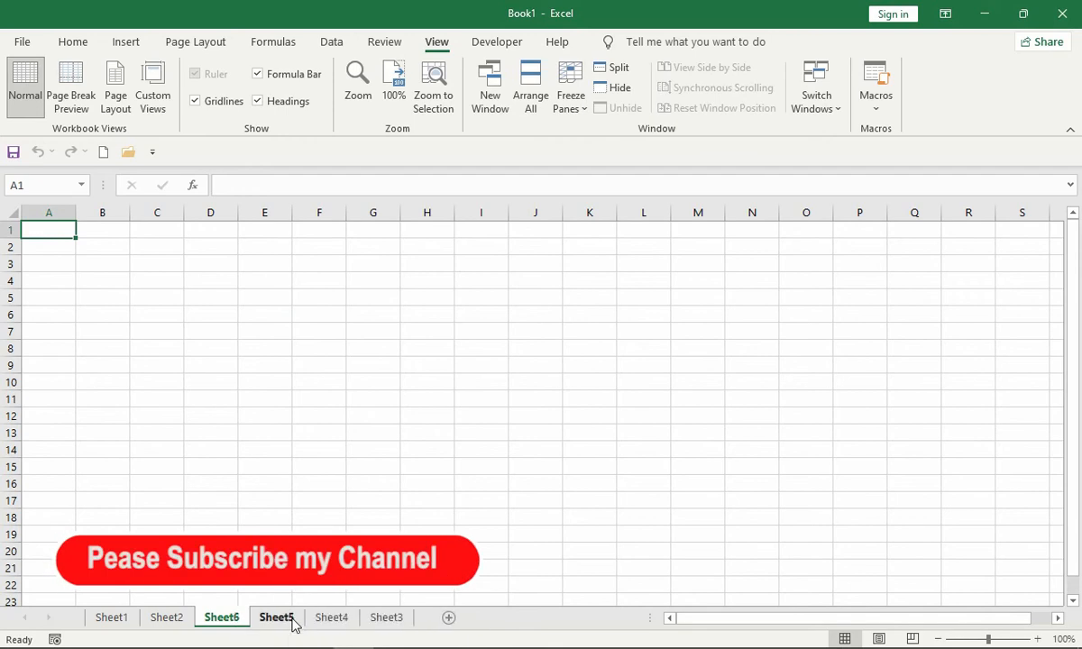
key(shift+F11)
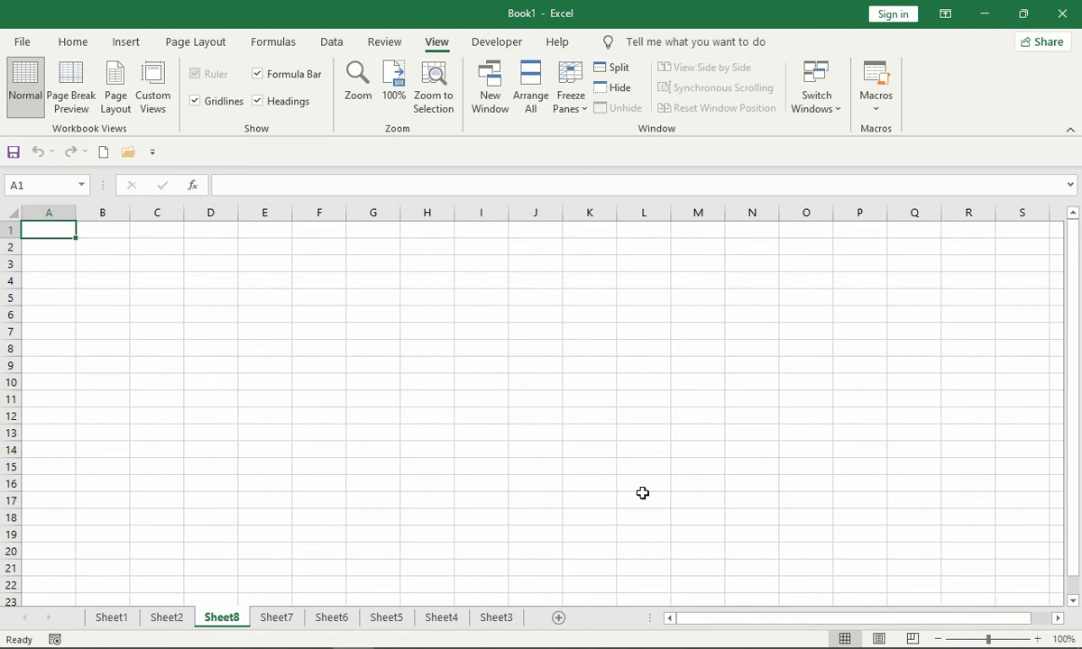
- Enter 16384 in cell C4 and 1048576 in cell C5 of the active sheet
click(177, 282)
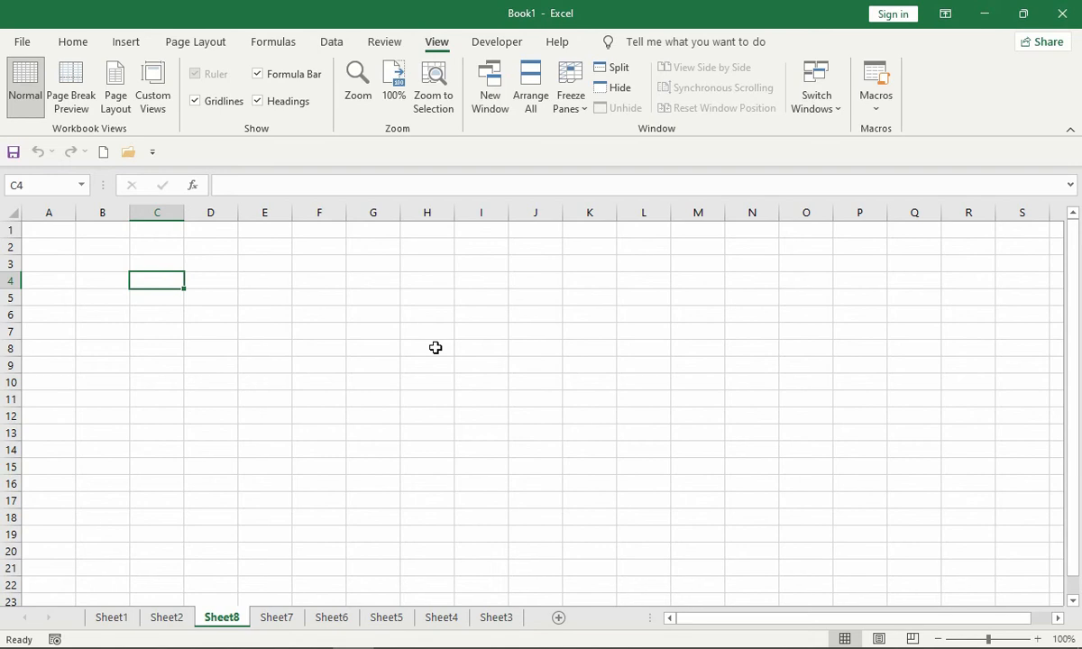
text(16)
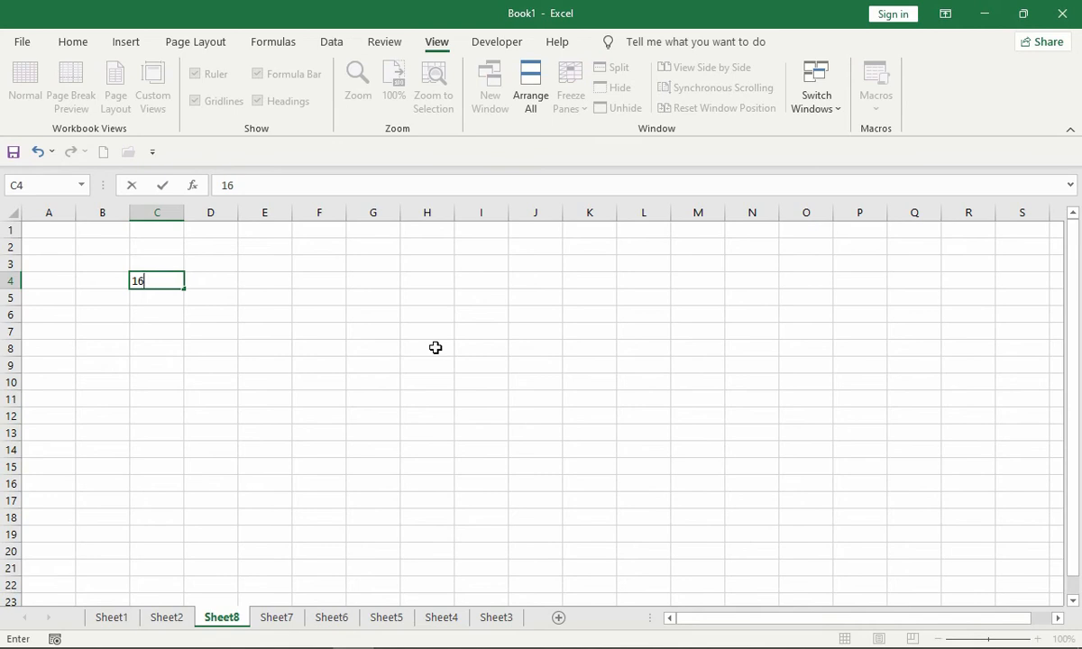
text(384)
key(Return)
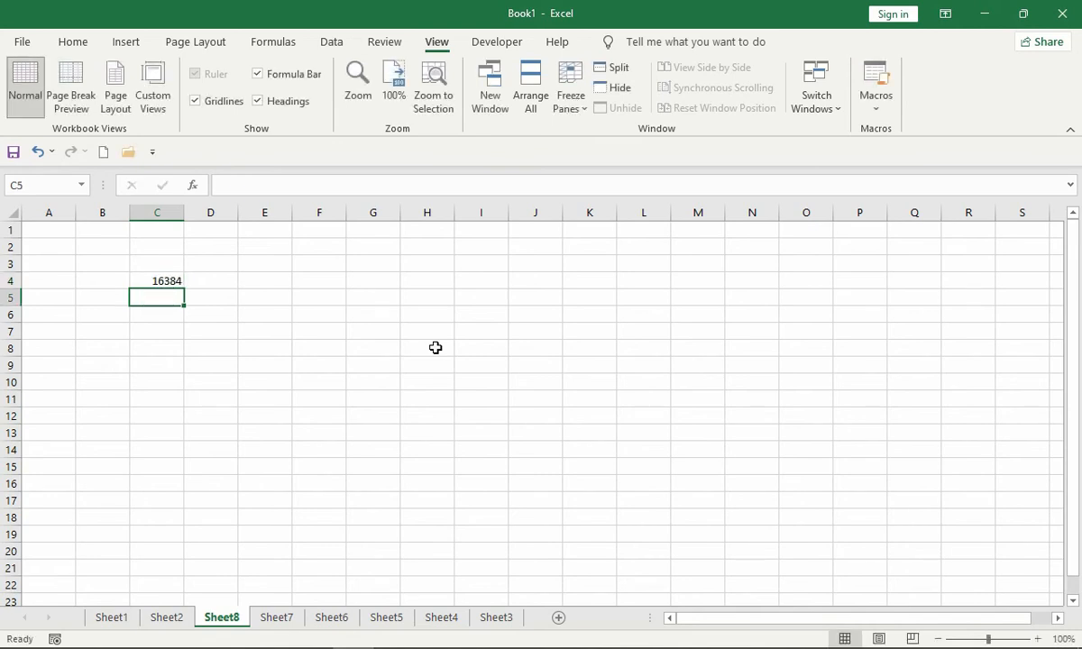
text(104)
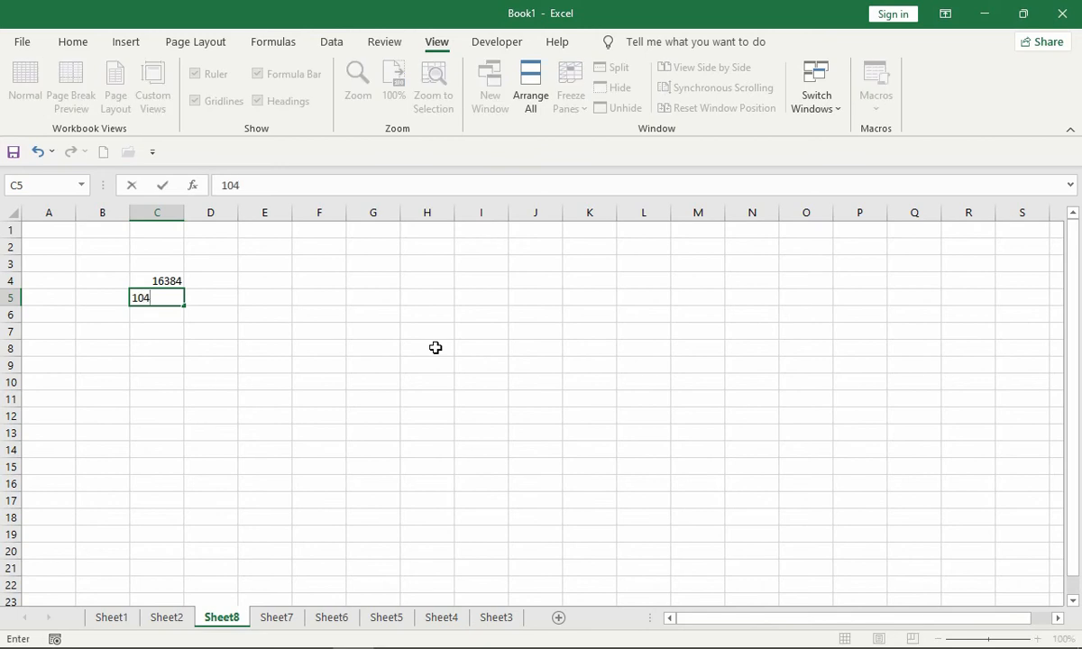
text(8576)
key(Return)
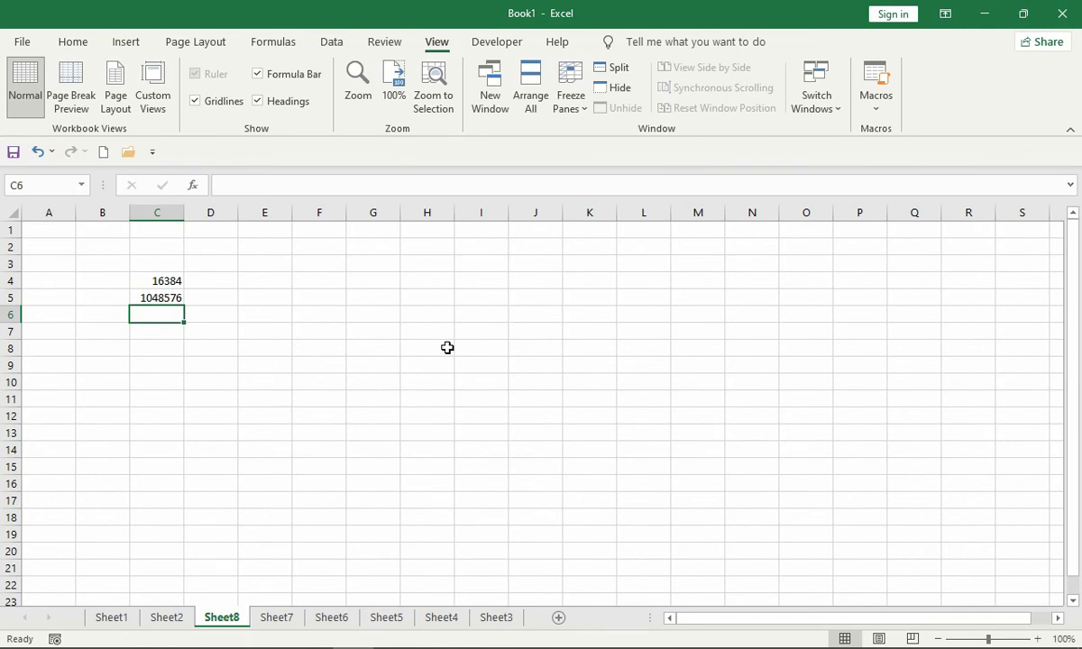
text(17)
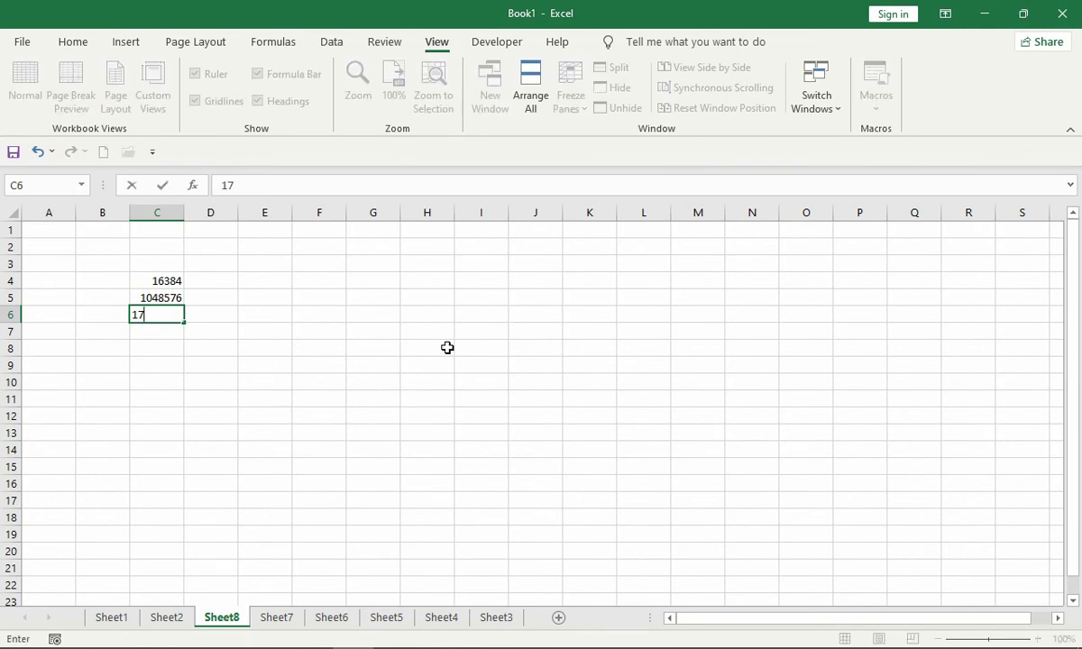
text(179869184)
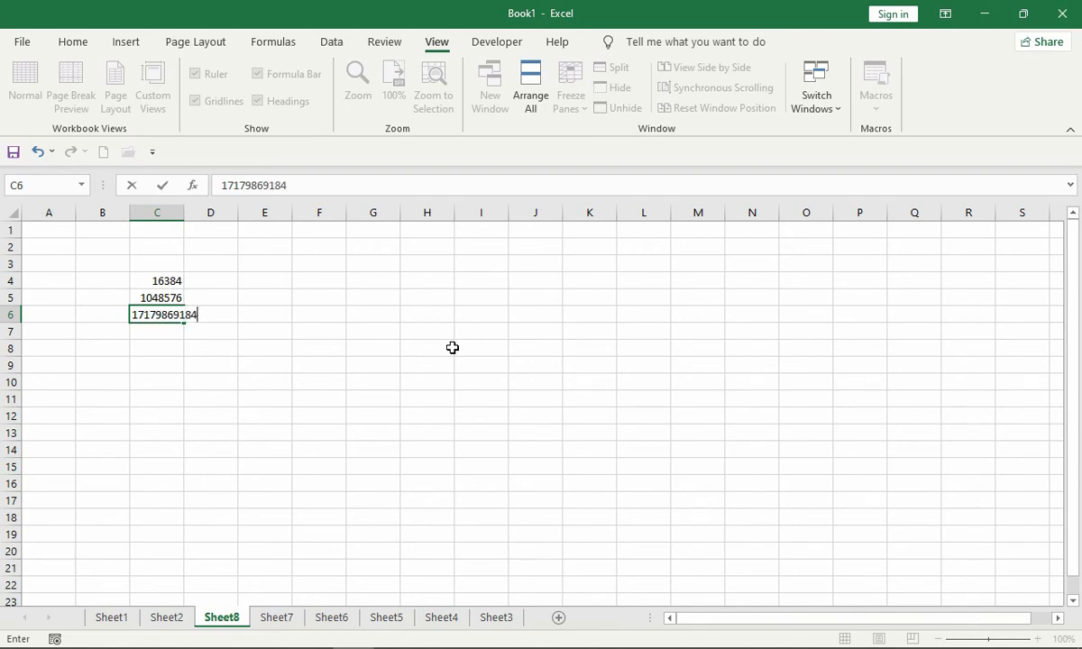
key(Return)
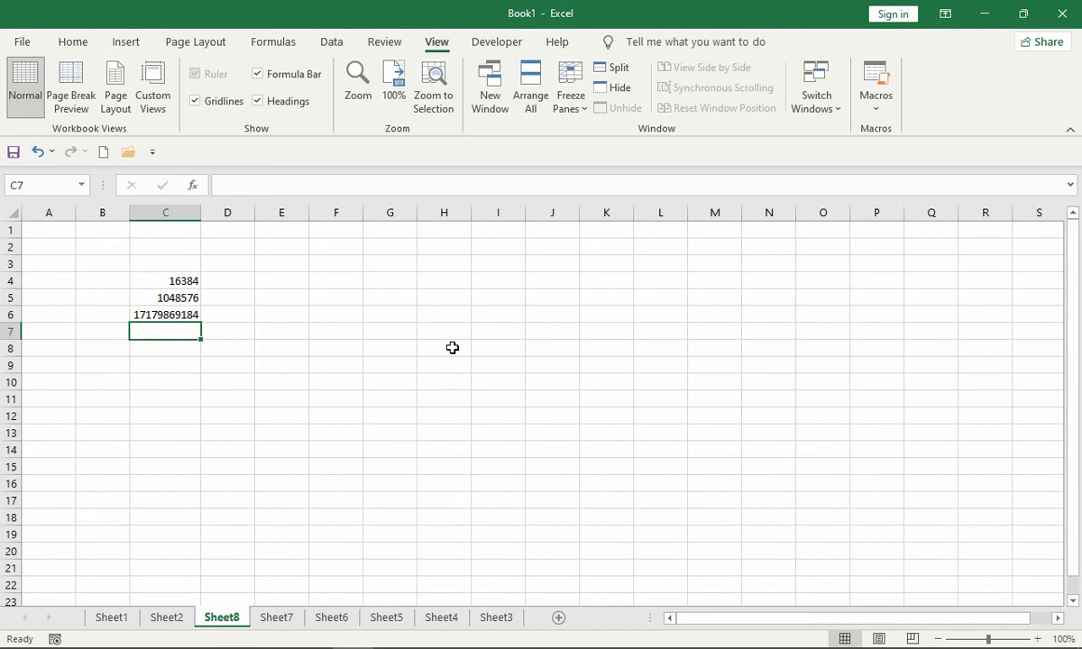
- Enter 16767 in cell C7 and 255 in cell C8
text(1)
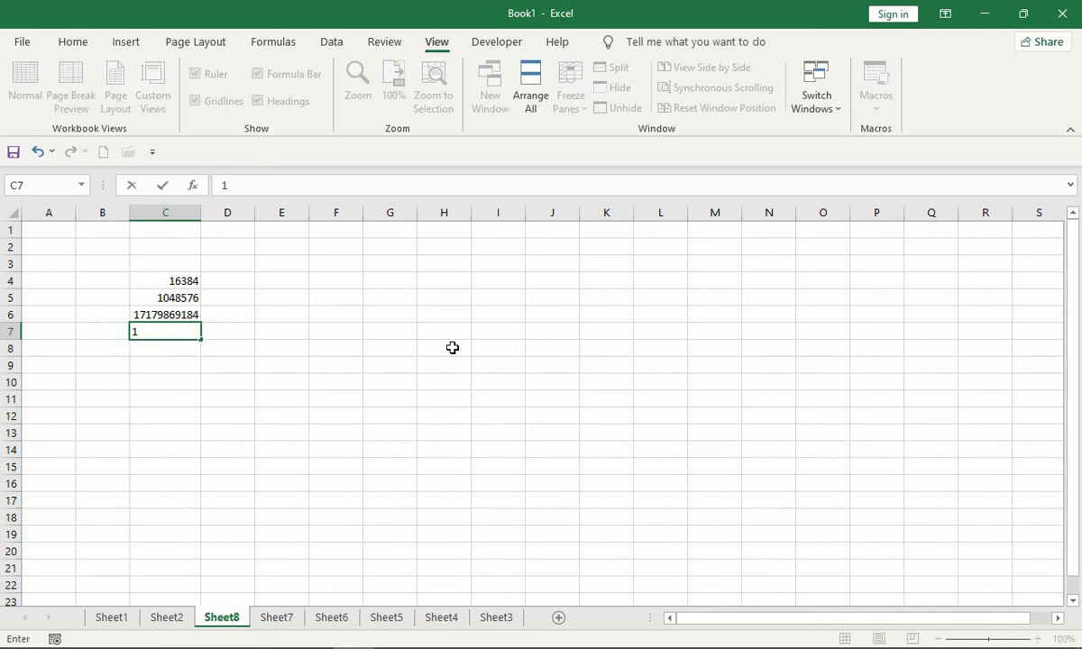
key(BackSpace)
text(16767)
key(Return)
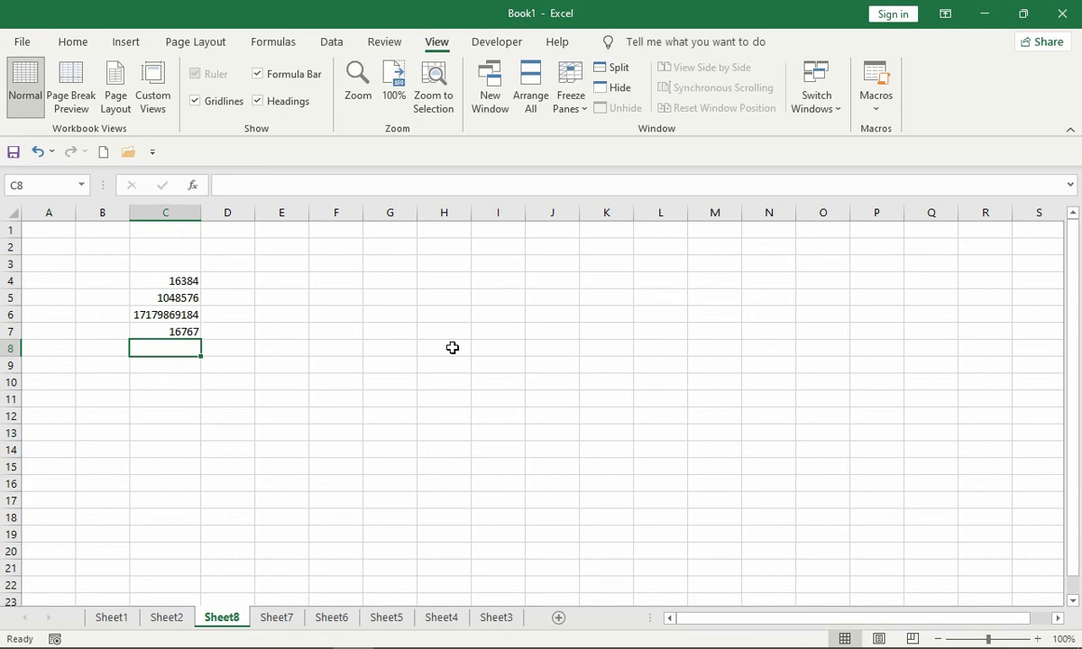
text(255)
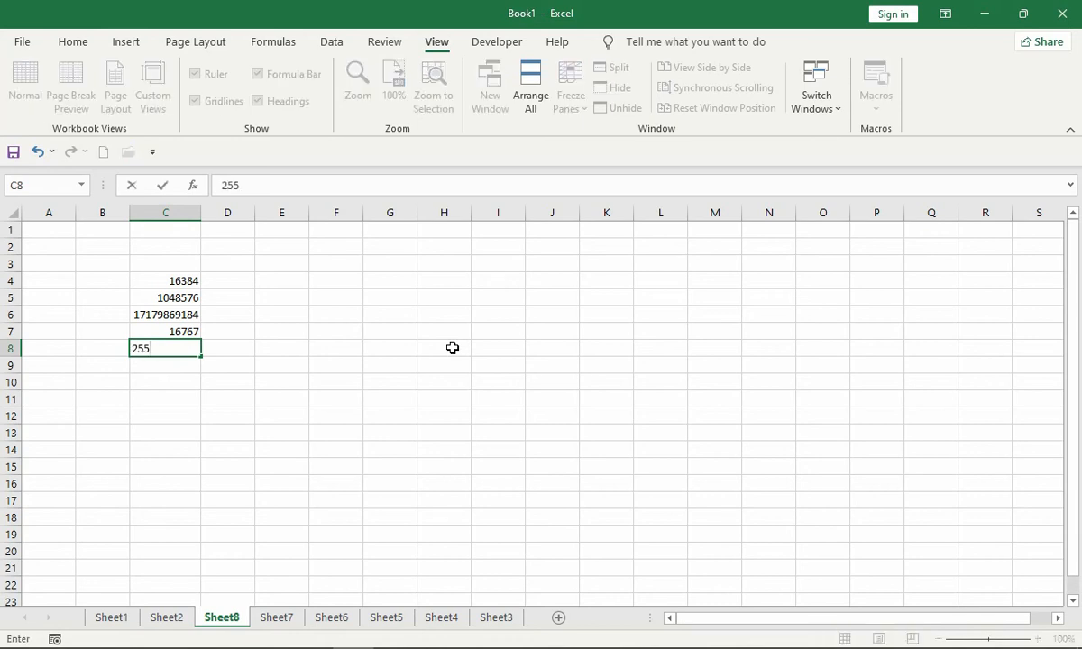
key(Return)
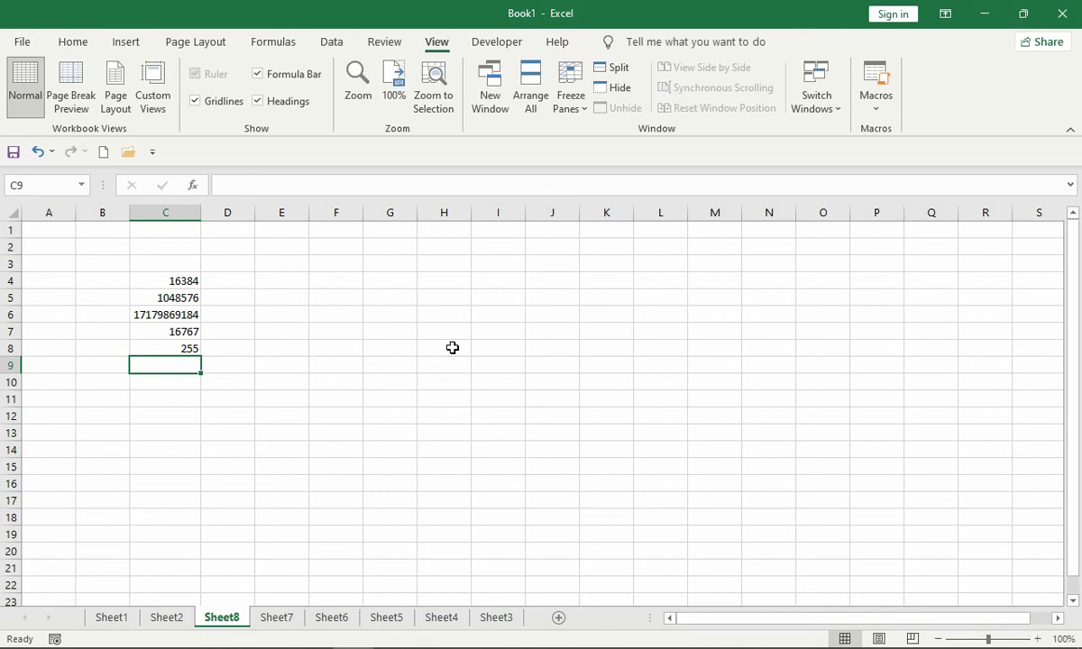
- Enter "16 milion" in cell C9 and "RGB" in cell C10
text(16 mil)
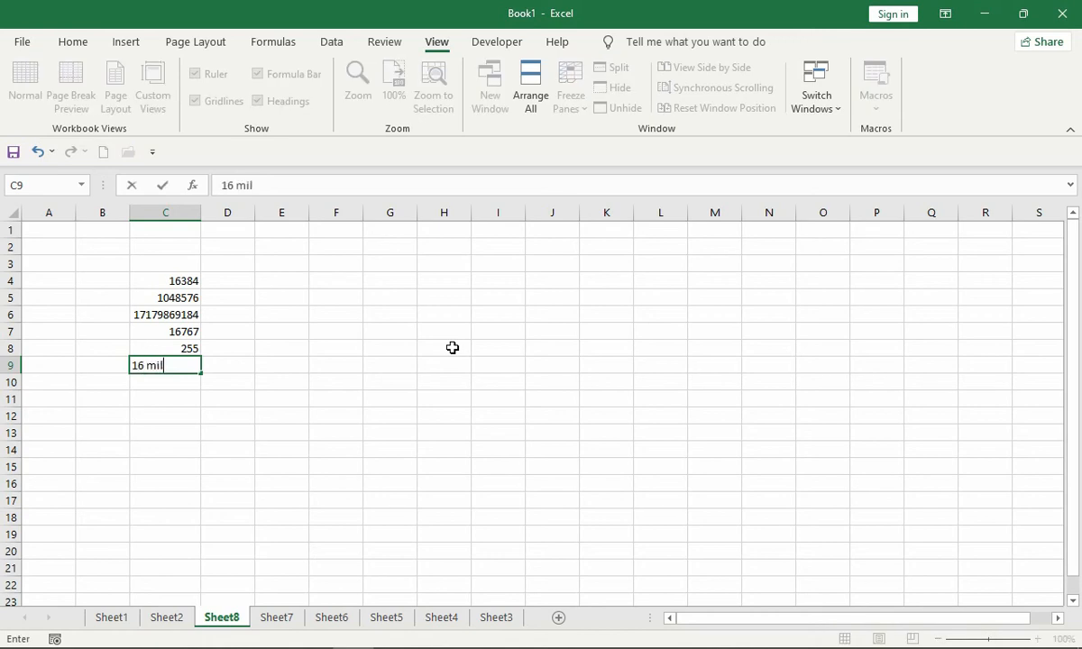
text(ion)
key(Return)
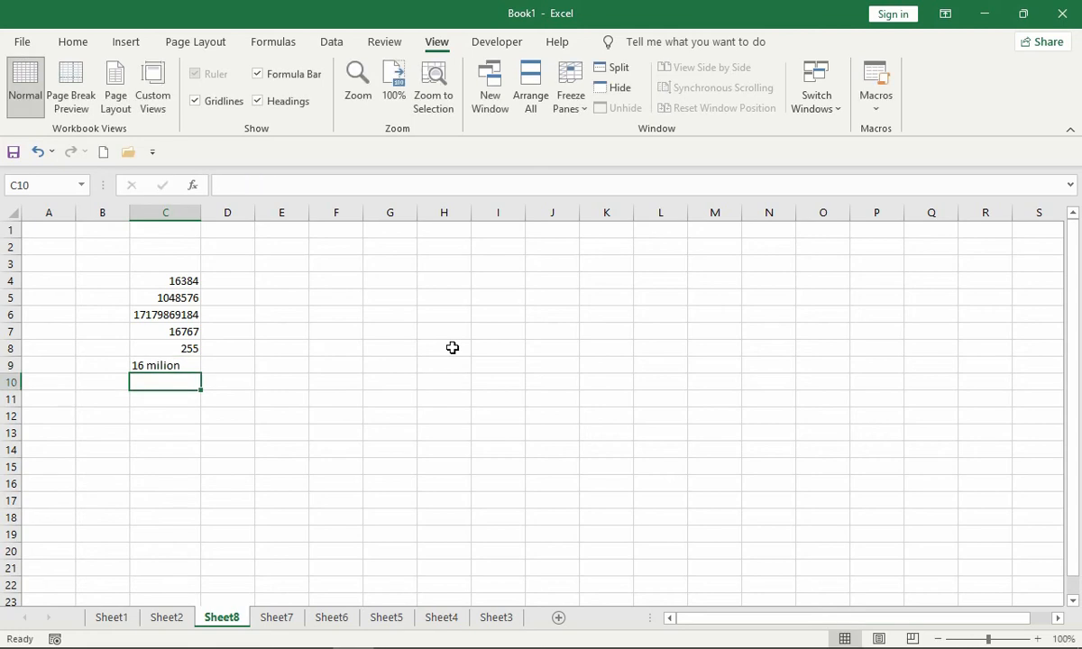
text(RGB)
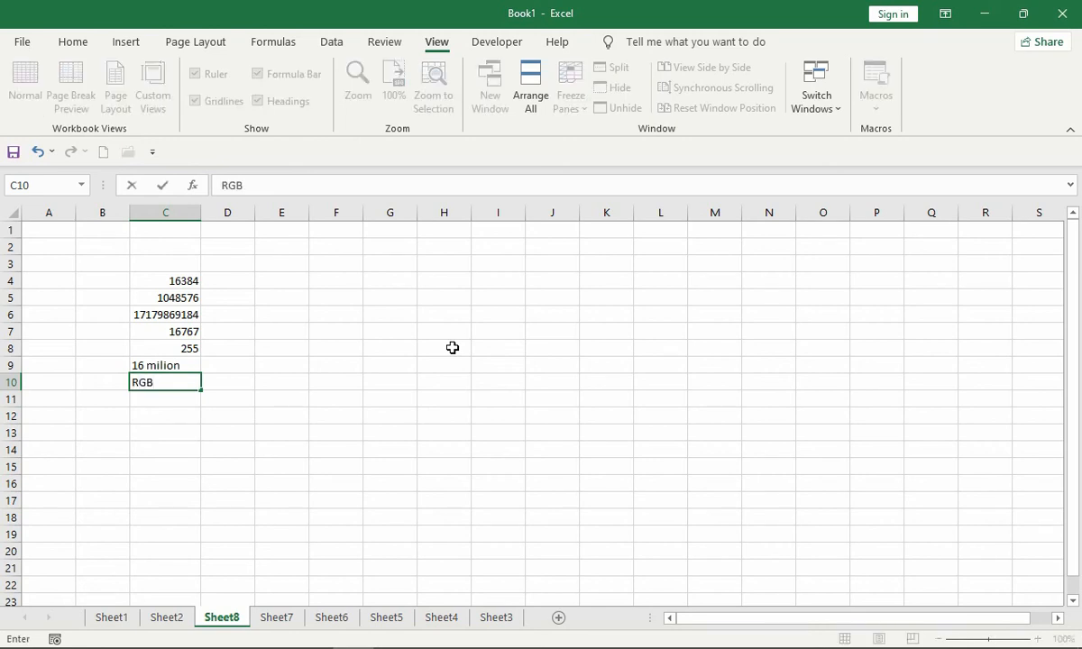
key(Return)
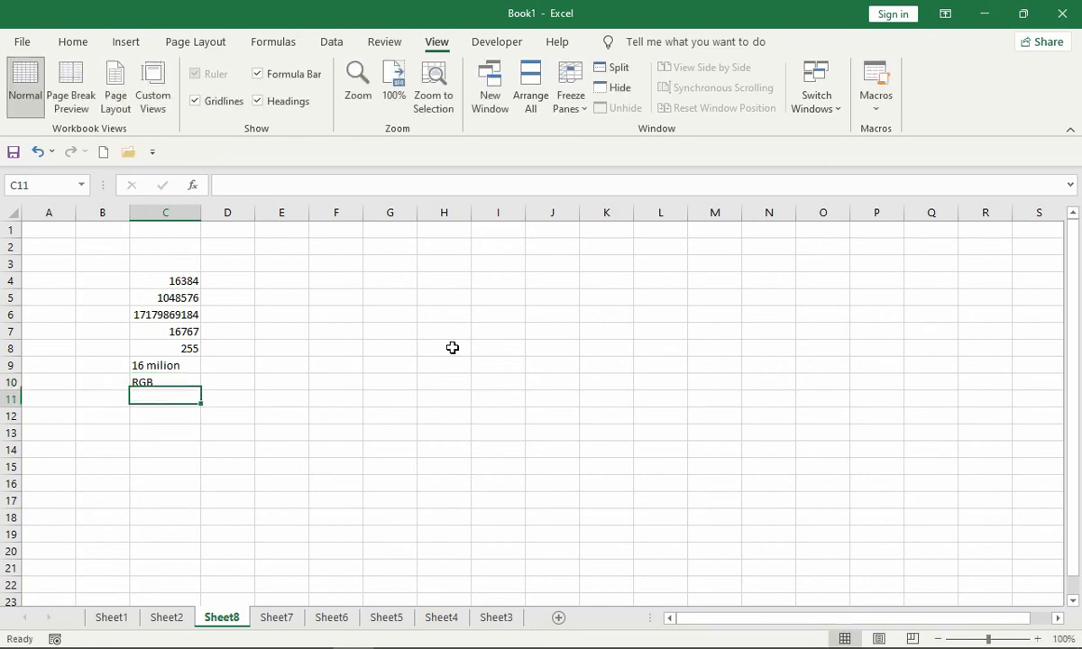
- Enter 0-255 in each of cells C11, C12 and C13
text(0)
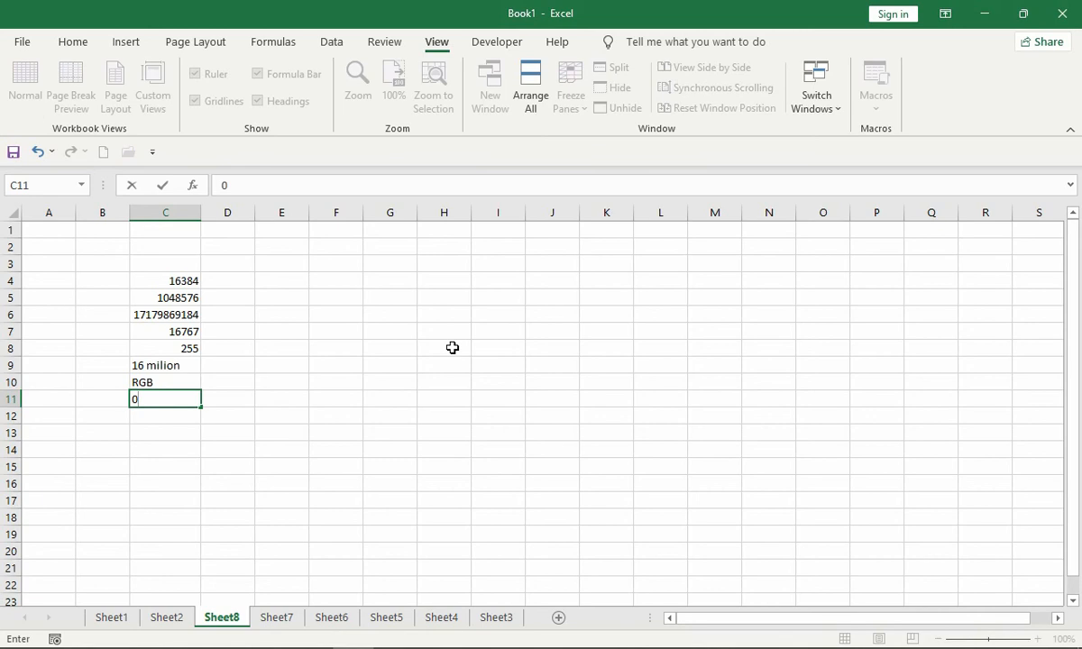
text(-255)
key(Return)
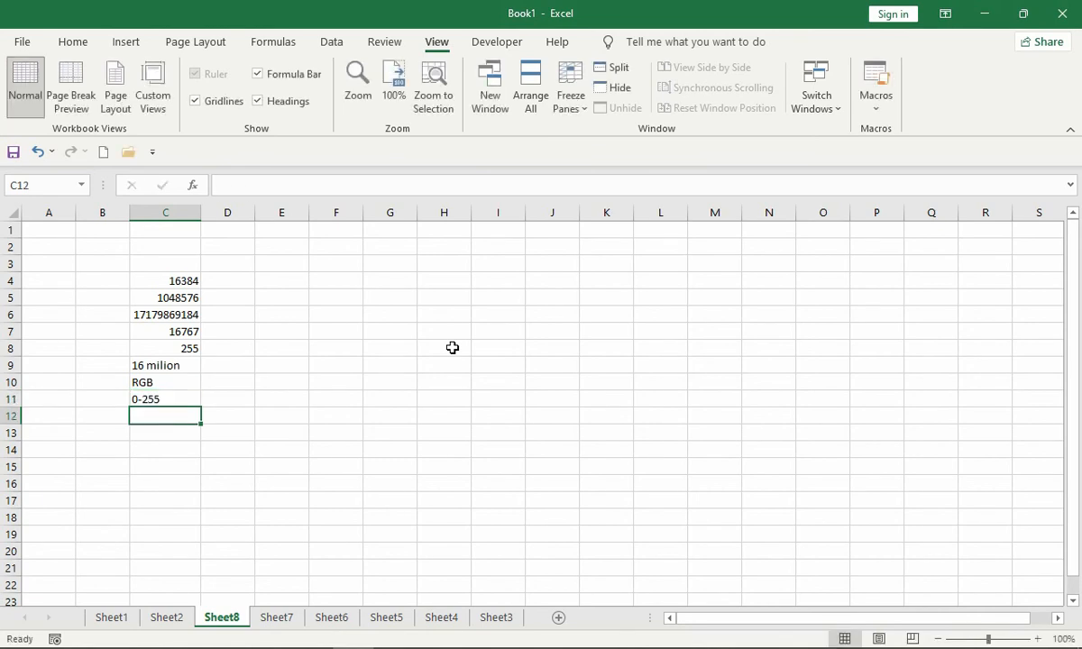
text(0-255)
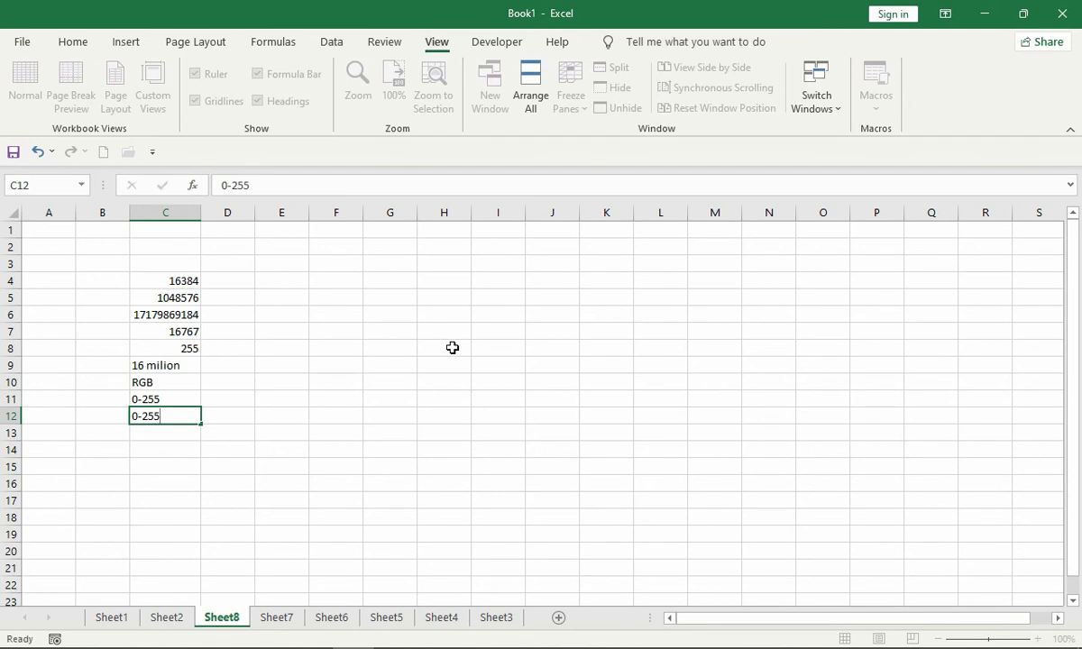
key(Return)
text(0)
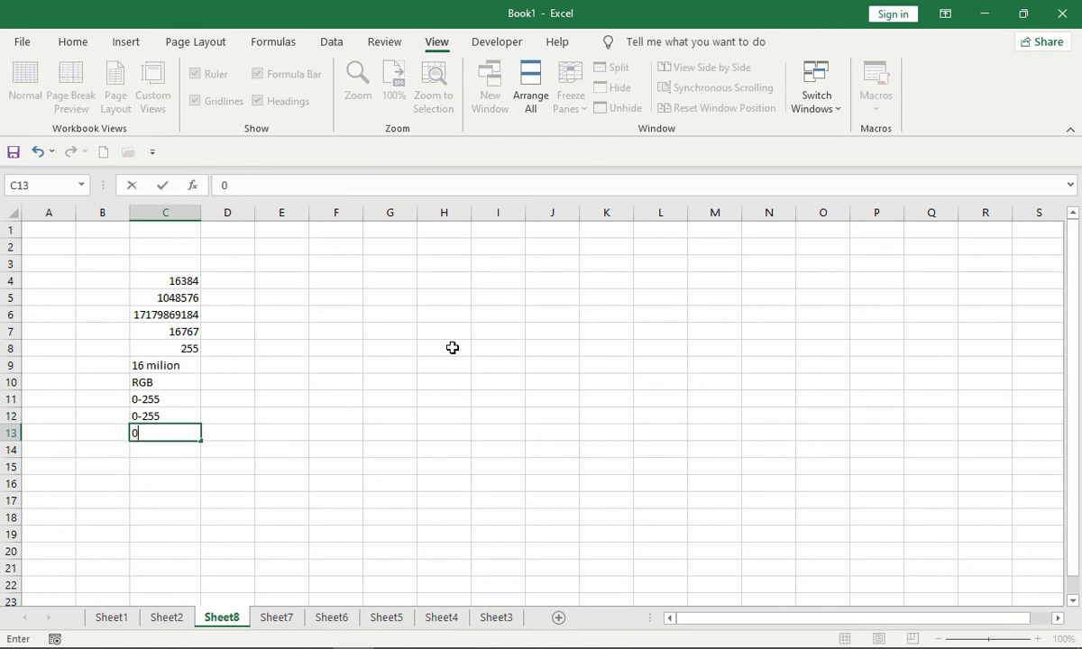
text(-255)
key(Return)
key(Up)
key(shift+Up)
key(shift+Up)
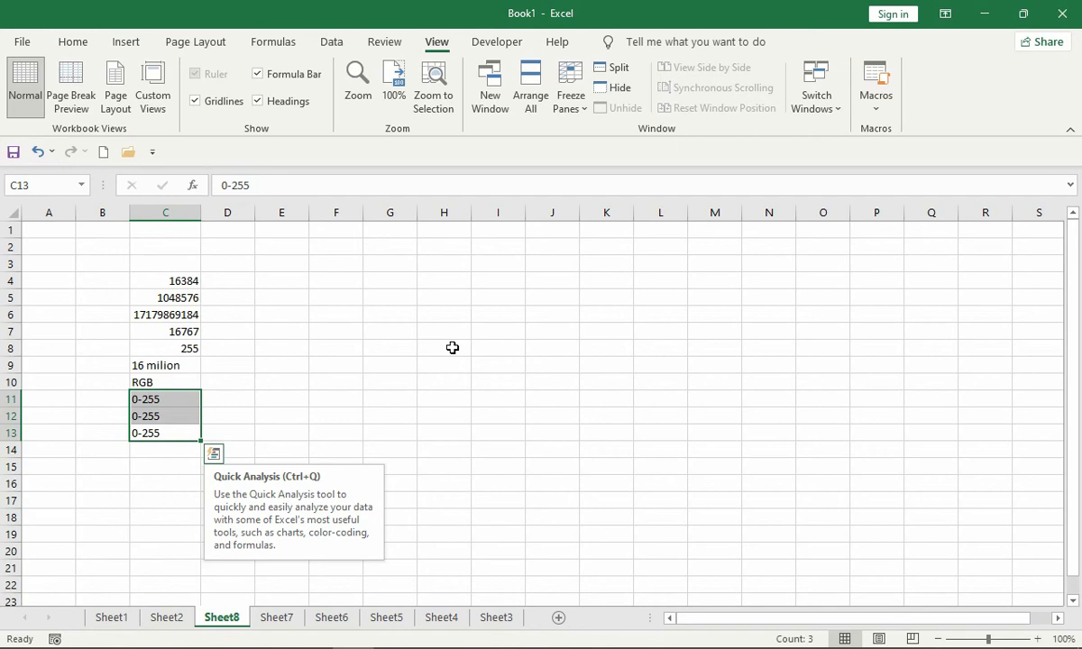
key(Down)
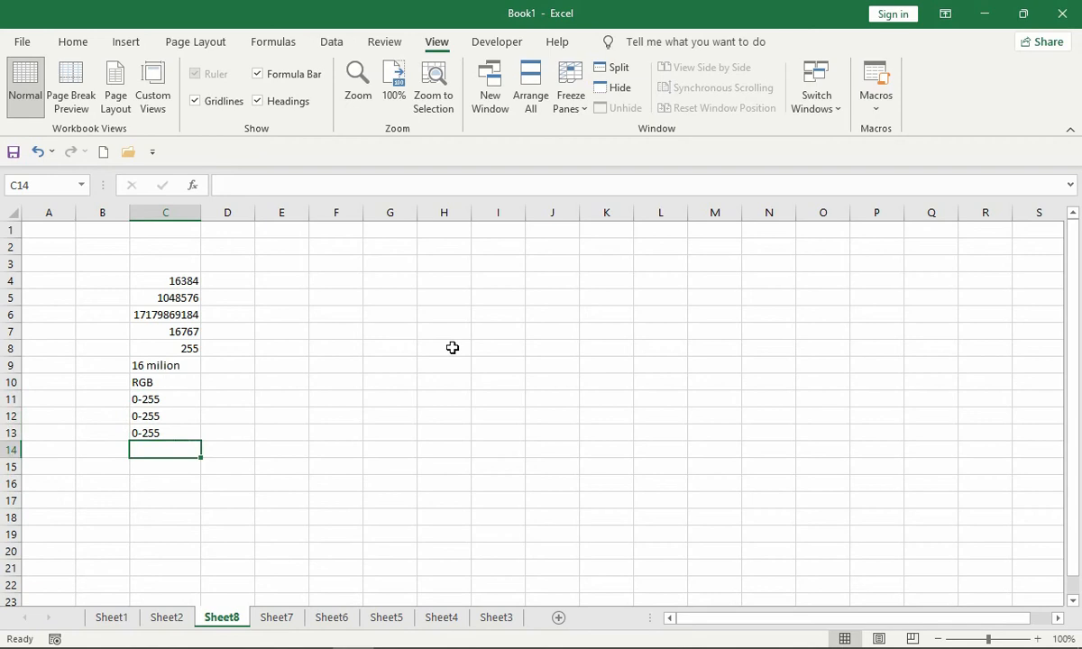
- Select the range F2:O20 and enter 8.43 in F2 and 15 in F3
drag(347, 243, 803, 556)
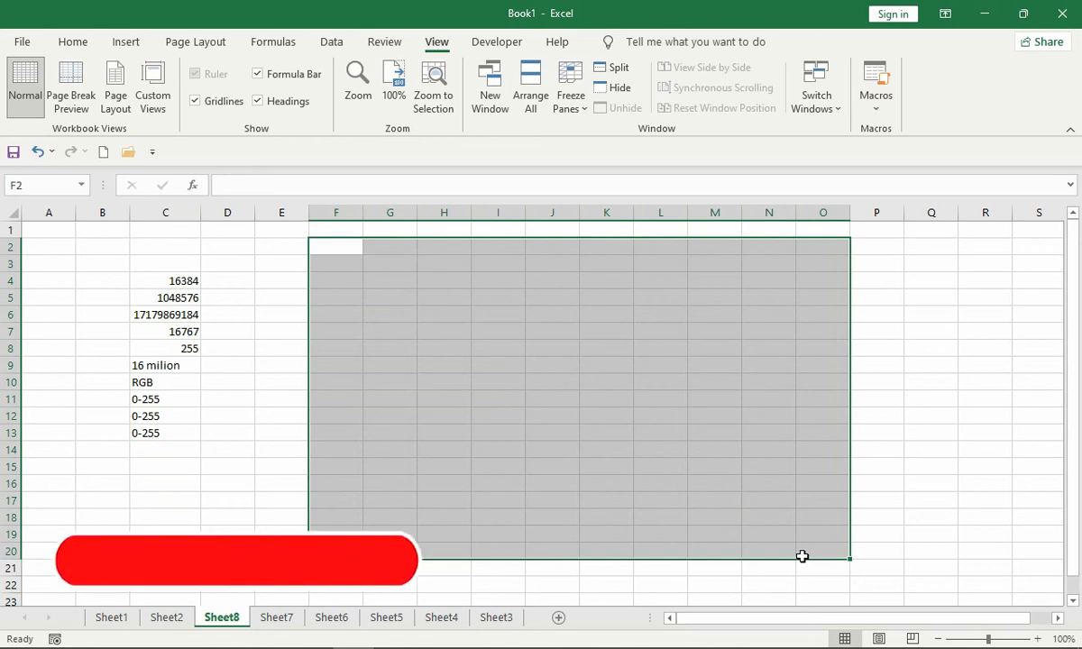
text(8.43)
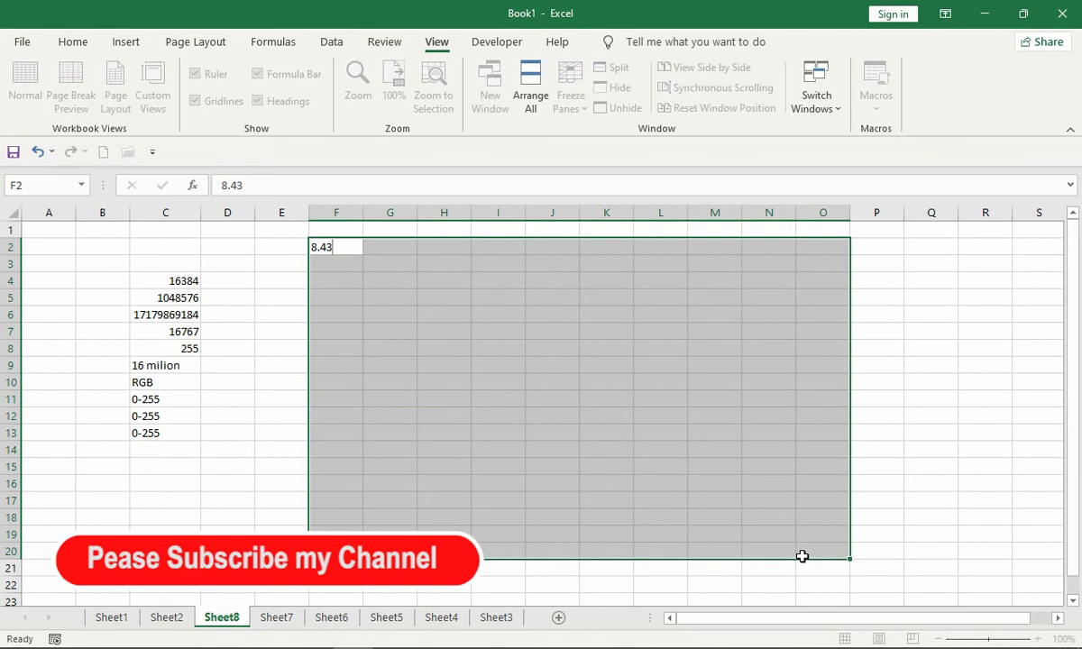
key(Return)
text(15)
key(Return)
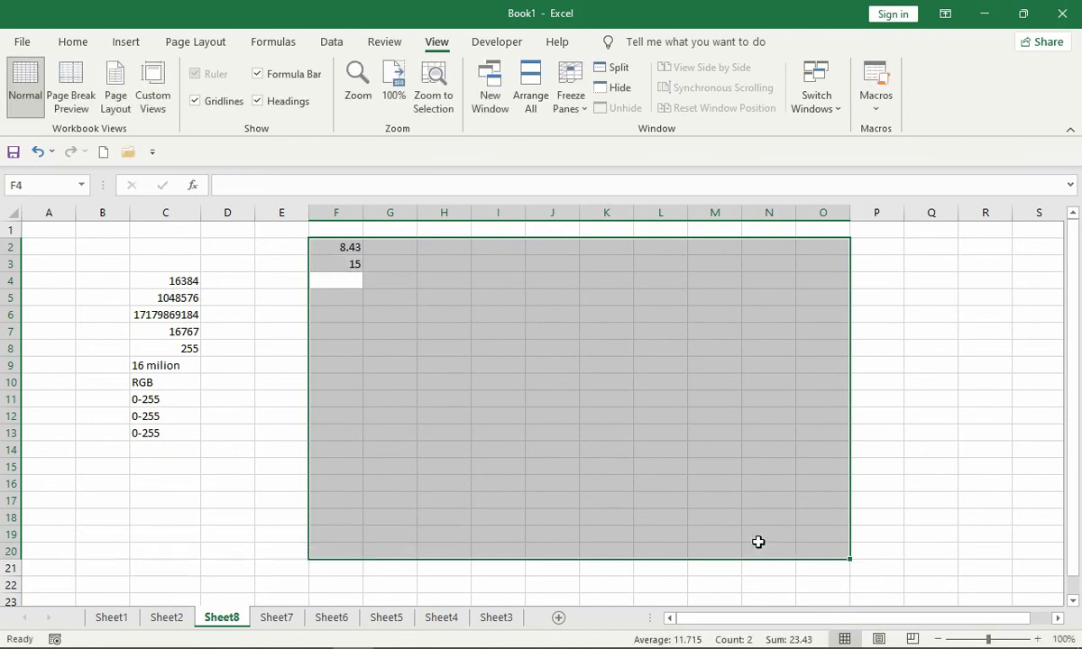
click(327, 333)
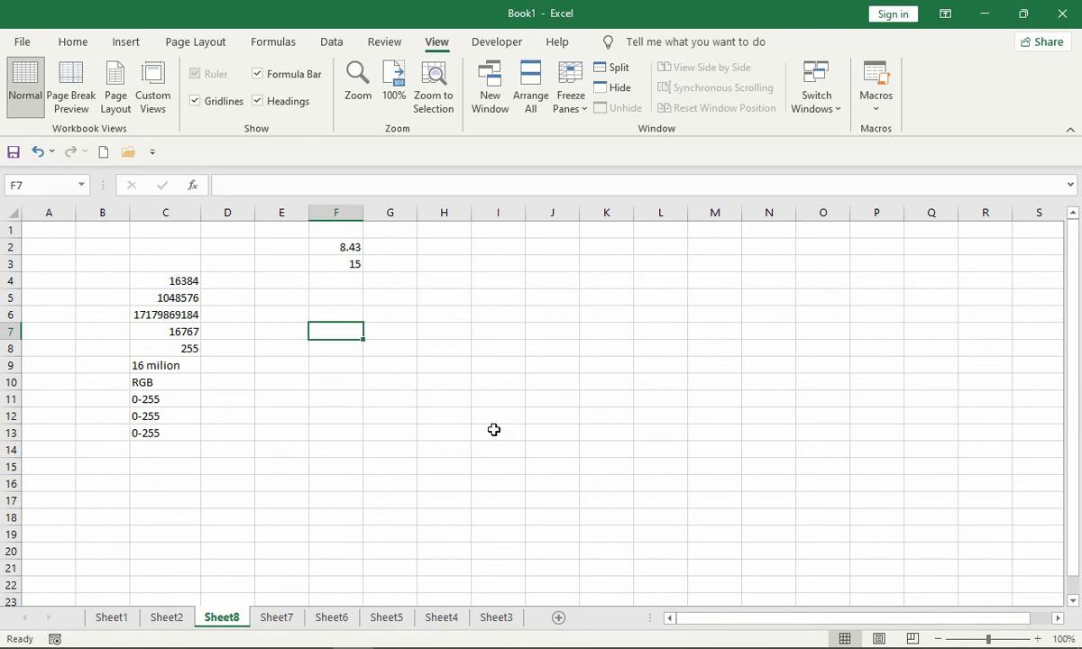
- Go to row 1, jump to the sheet's last column and return to cell A1
key(Right)
key(Right)
key(Right)
key(Right)
key(Right)
key(Up)
key(Up)
key(Up)
key(Up)
key(Up)
key(Up)
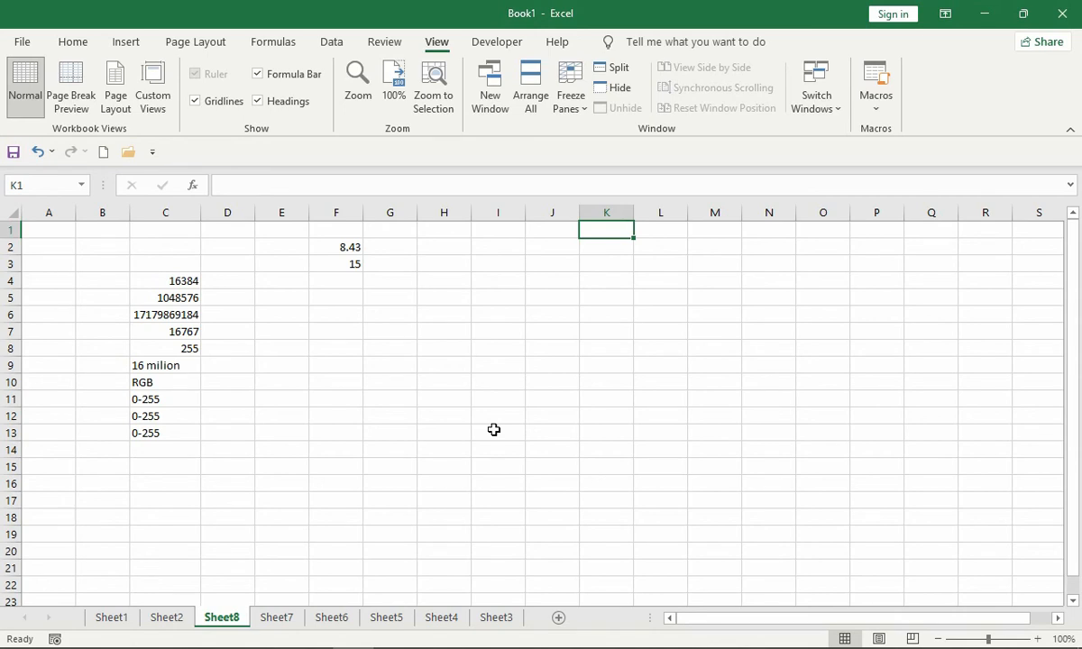
key(ctrl+Right)
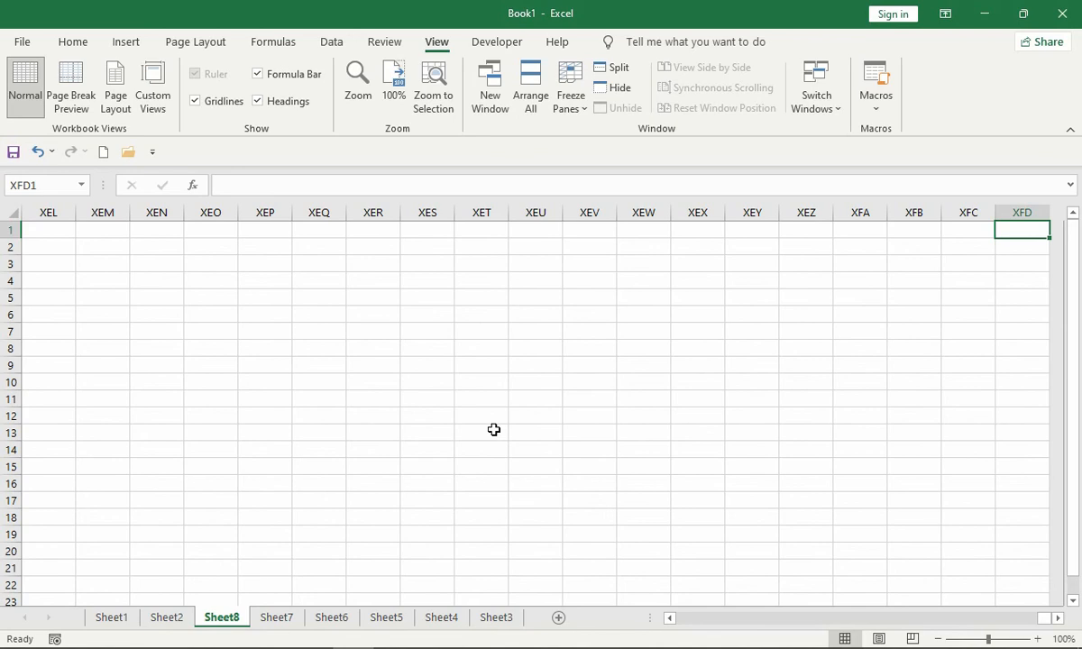
key(ctrl+Left)
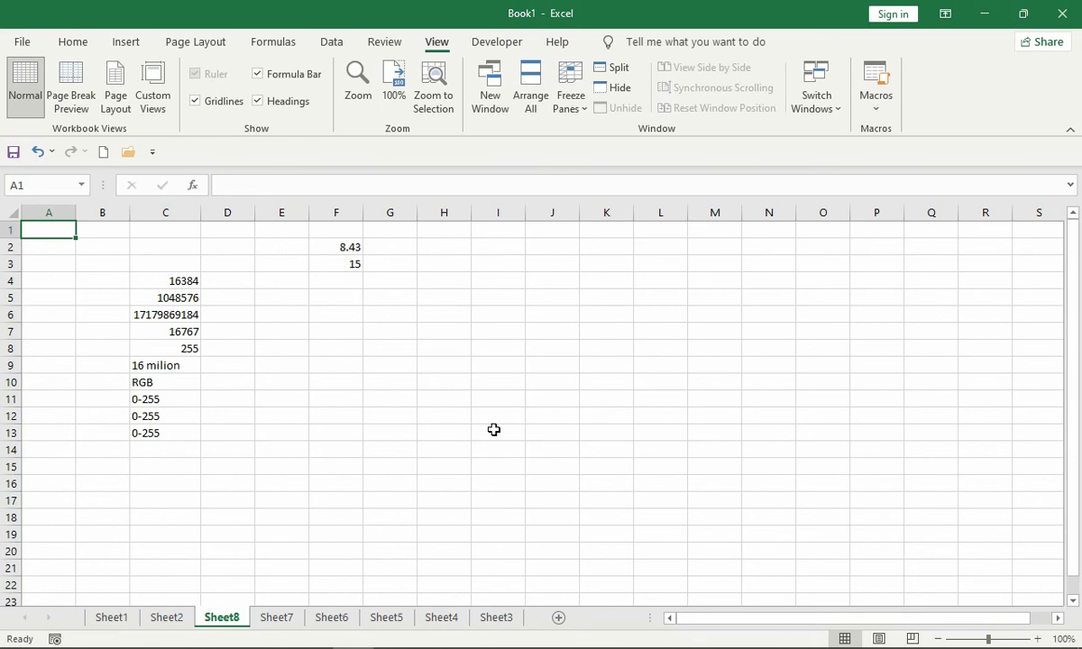
- Jump between the sheet's outer edges, including the last row of column A, and return to cell A1
key(ctrl+Down)
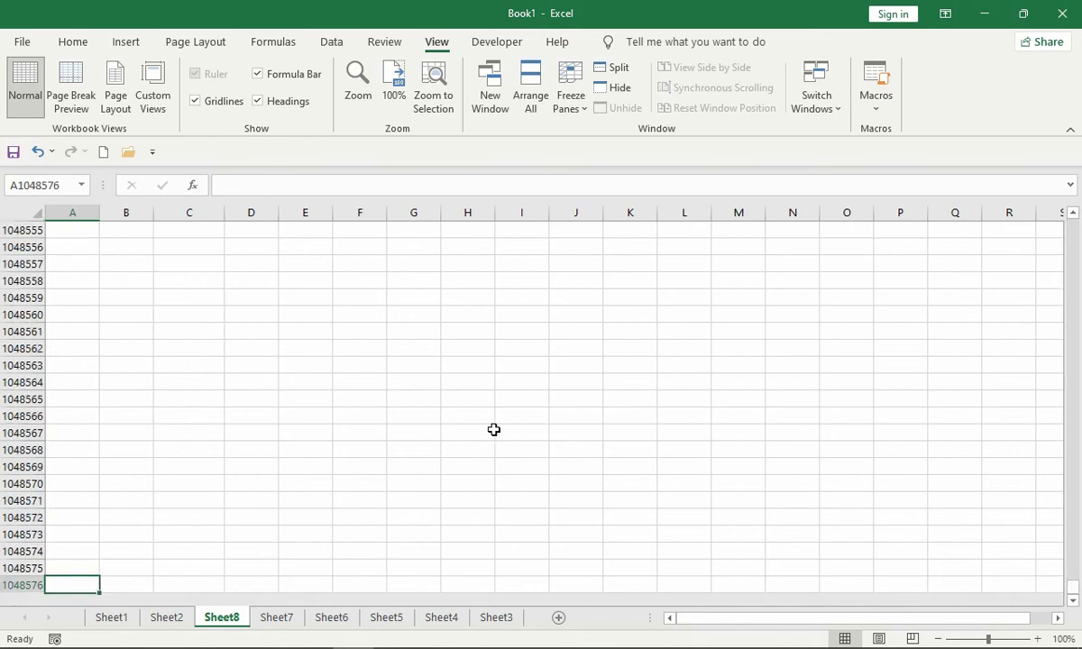
key(ctrl+Up)
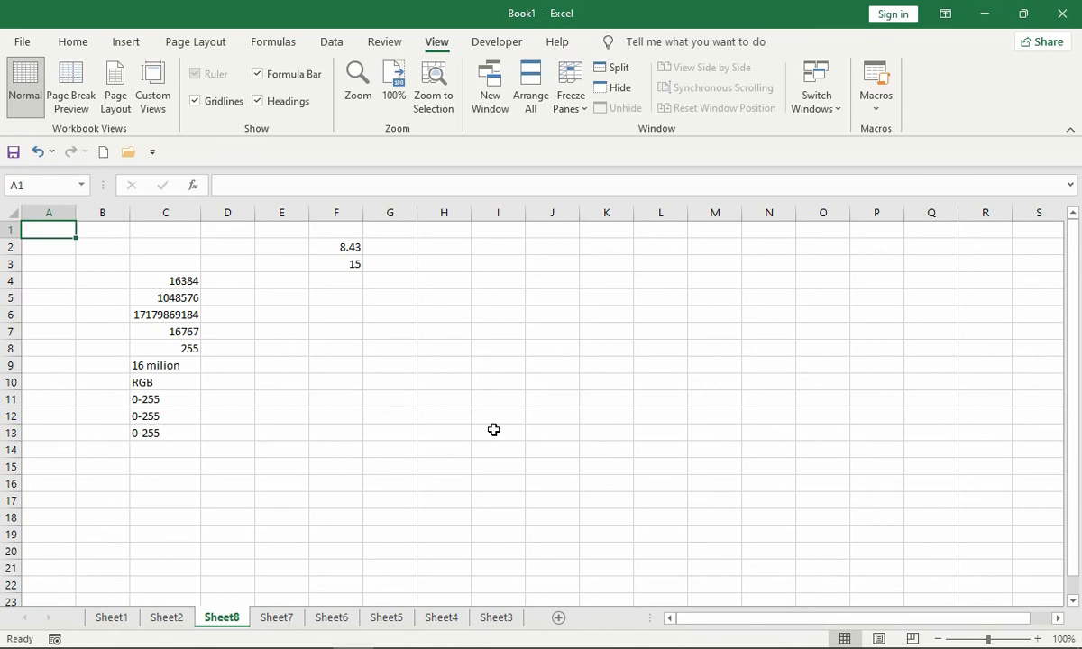
key(ctrl+Right)
key(ctrl+Down)
key(ctrl+Home)
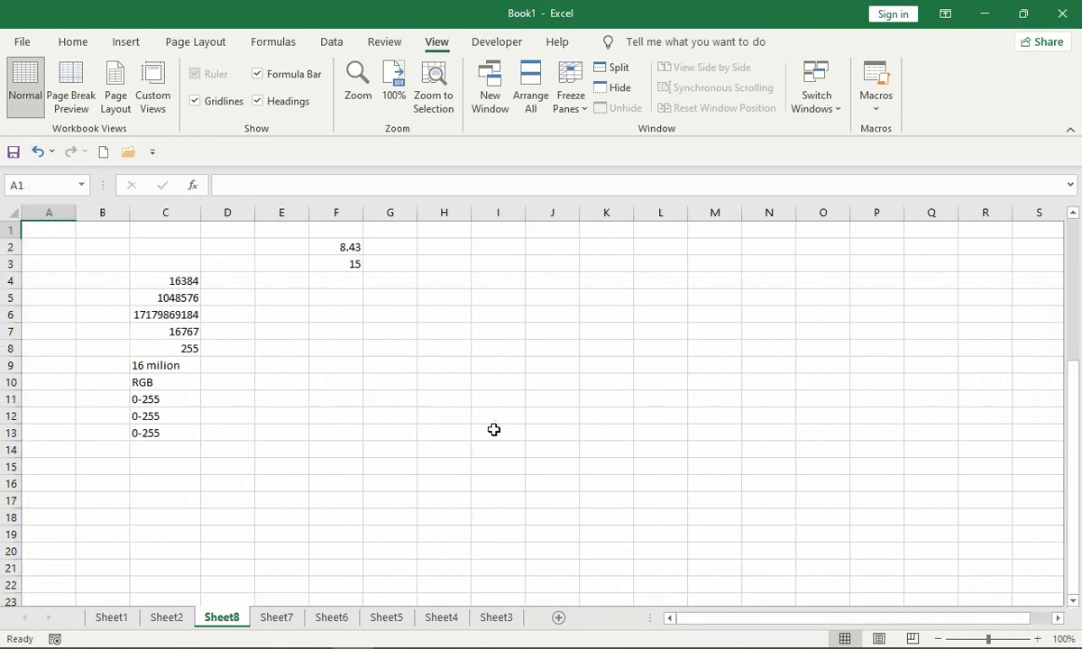
key(ctrl+Right)
key(ctrl+Down)
key(ctrl+Left)
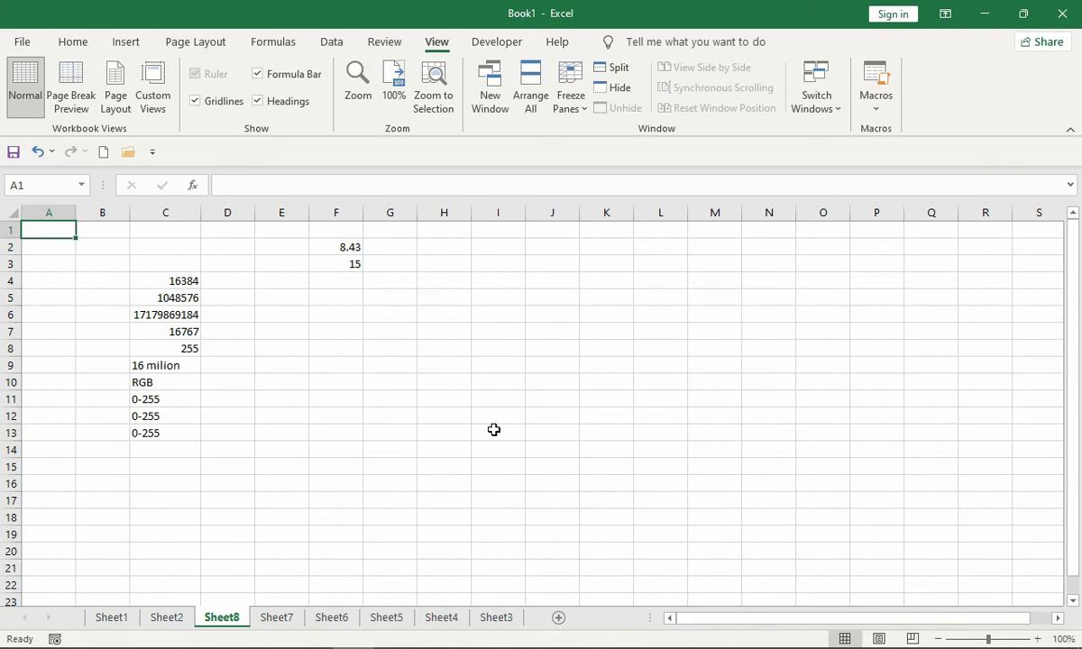
- Select the entire column C starting from cell C2, and release the selection
key(Down)
key(Right)
key(Right)
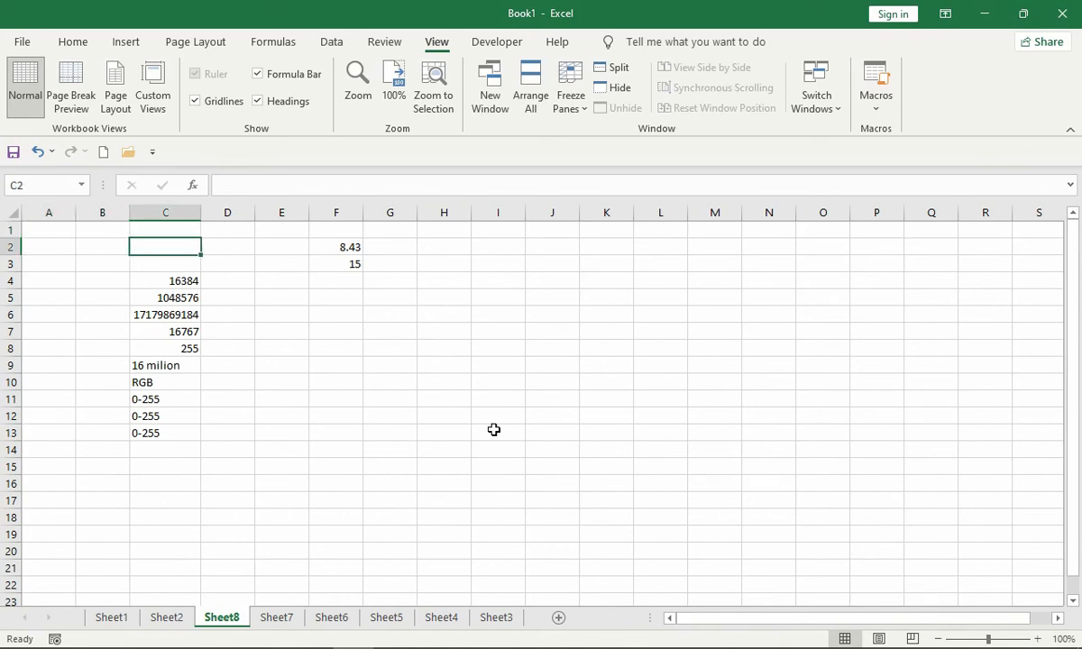
key(ctrl+space)
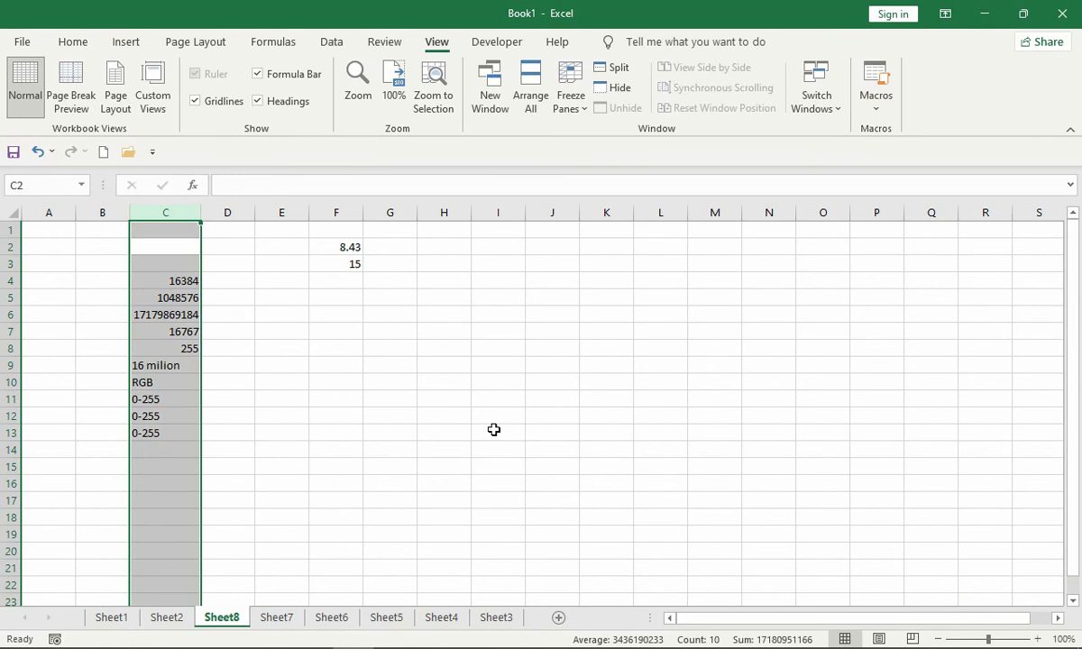
key(Up)
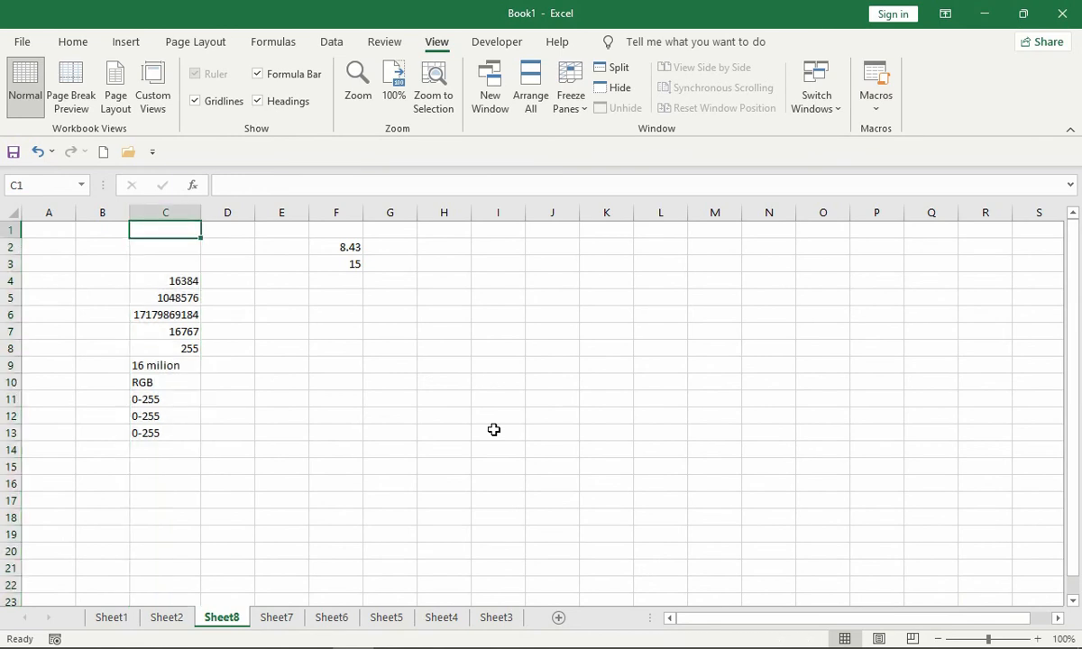
- Select the entire row 4 starting from cell C4, and return to cell C2
key(Down)
key(Down)
key(Down)
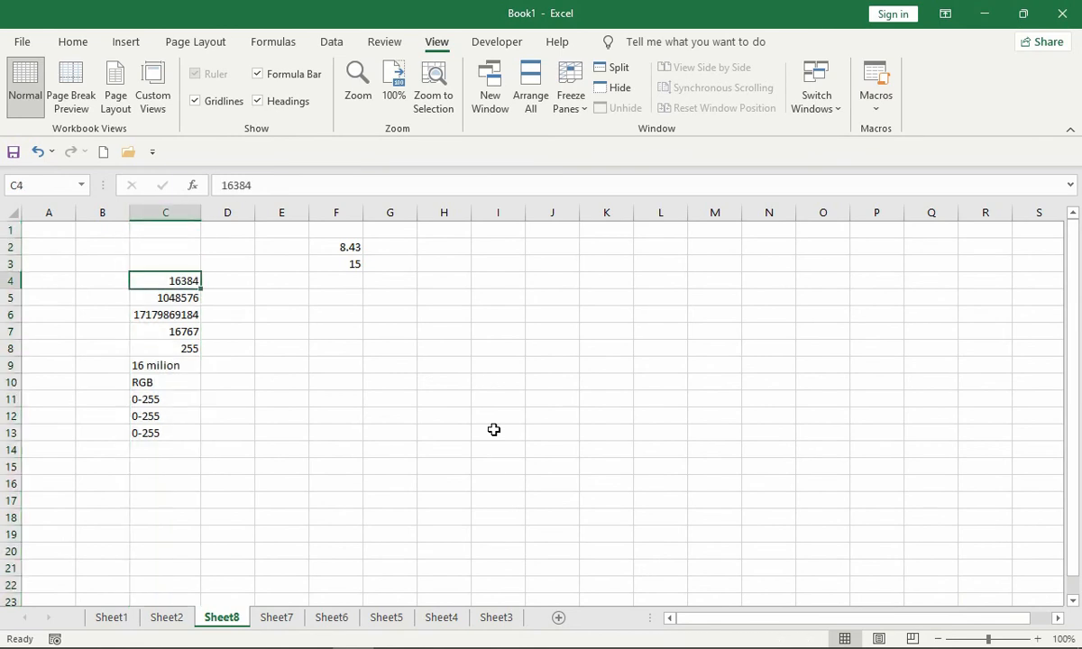
key(shift+space)
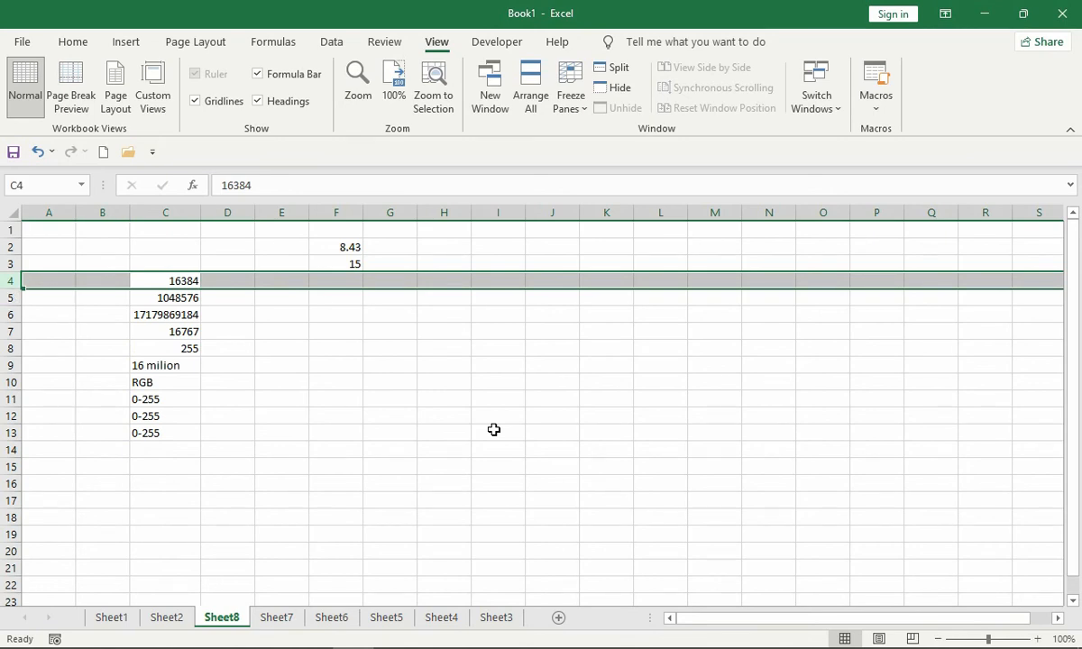
key(Up)
key(Up)
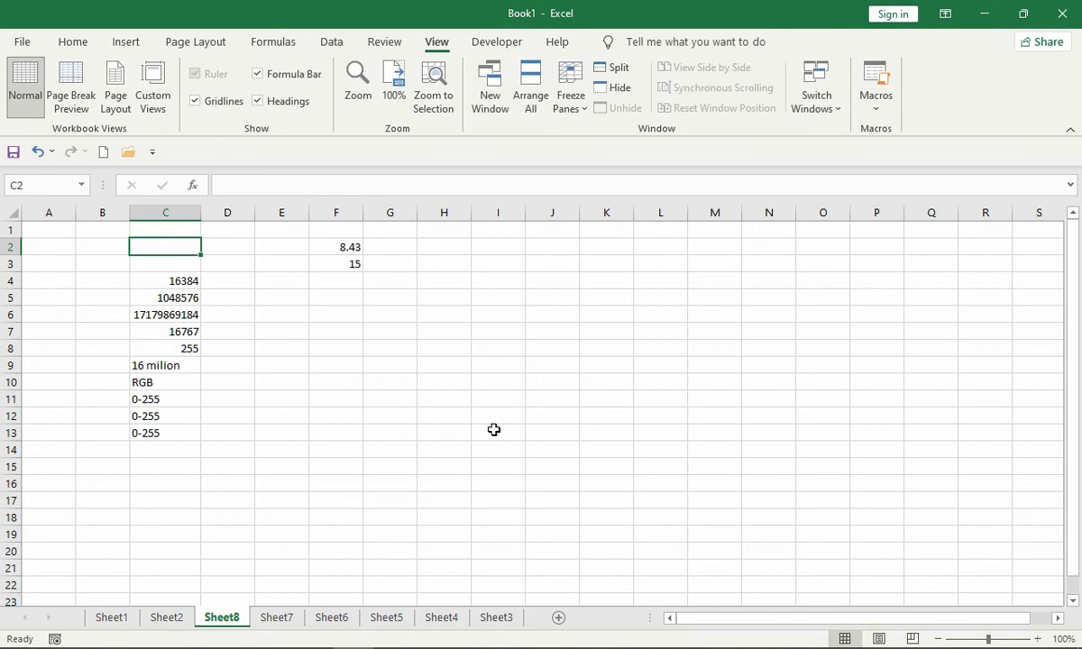
- Insert a blank column before column C and delete it again
key(ctrl+space)
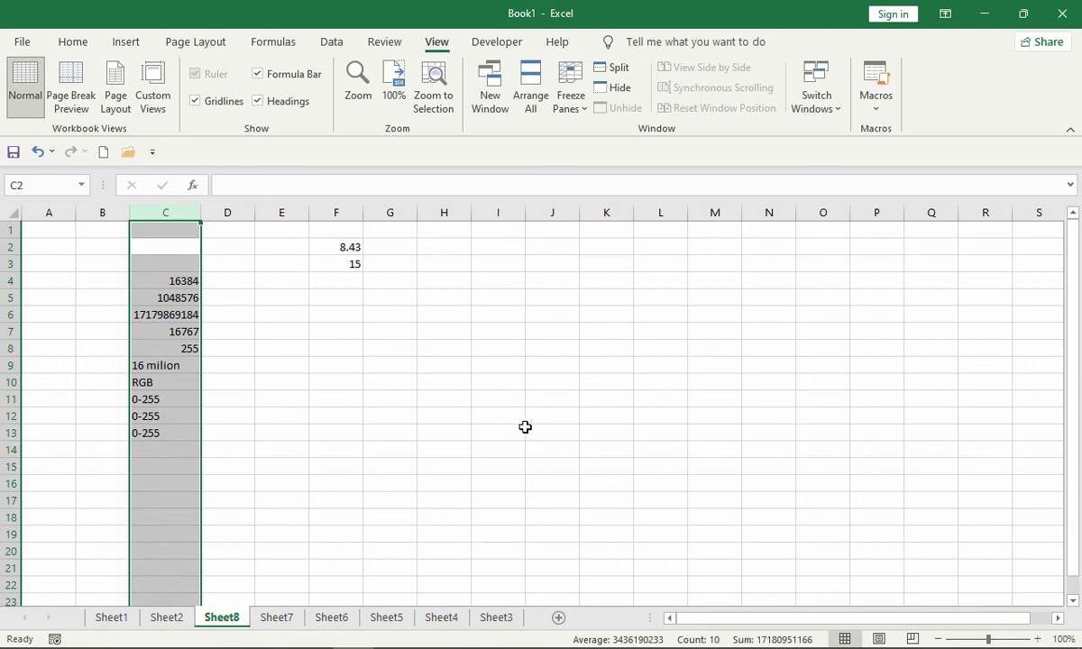
key(ctrl+shift+plus)
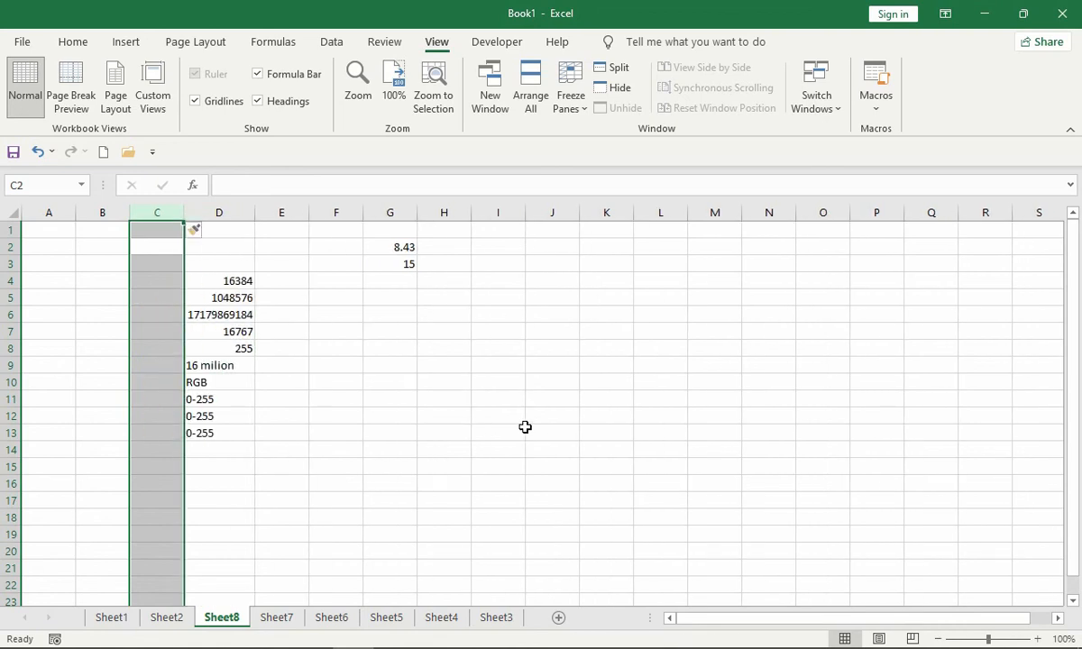
key(ctrl+minus)
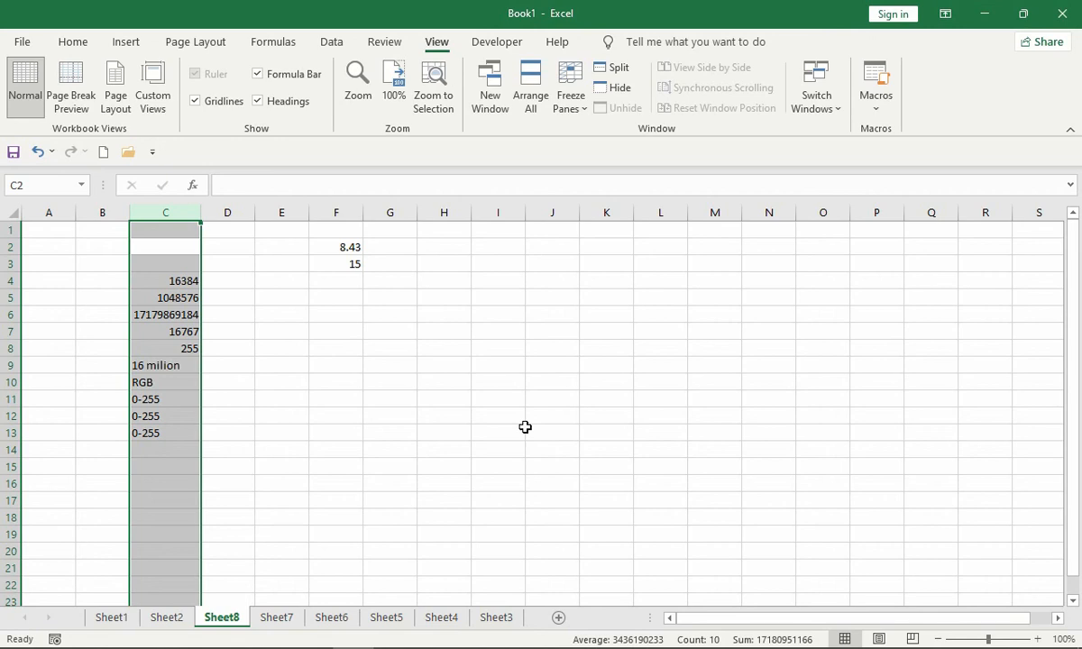
- Open the insert options for cell E2, try Entire column and Entire row, cancel the insertion and return to cell C2
key(Right)
key(Right)
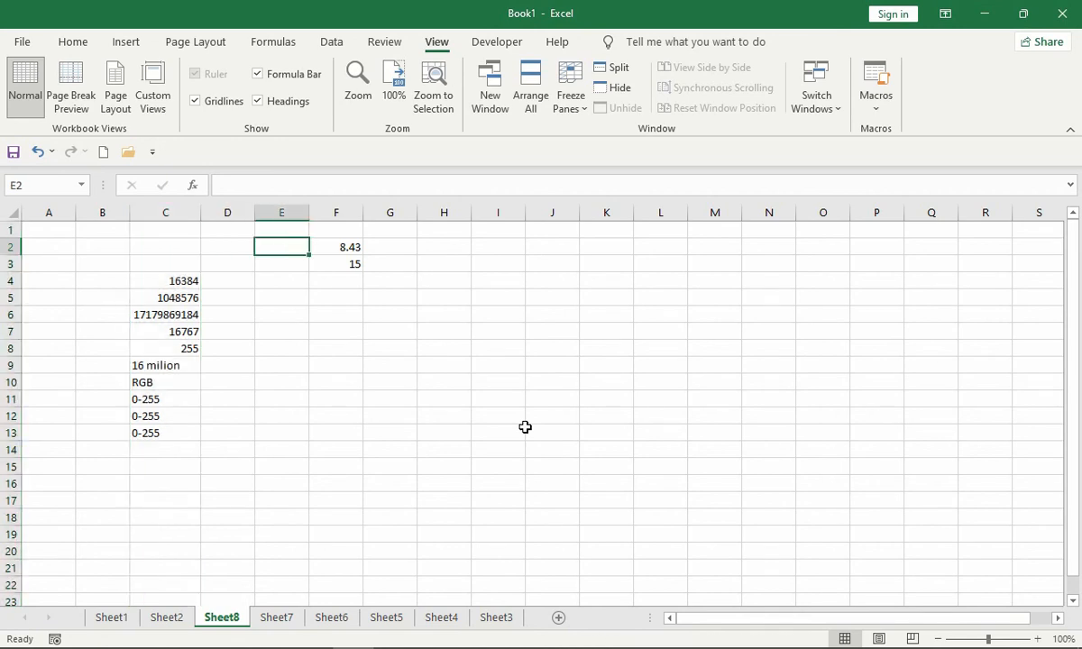
key(ctrl+shift+plus)
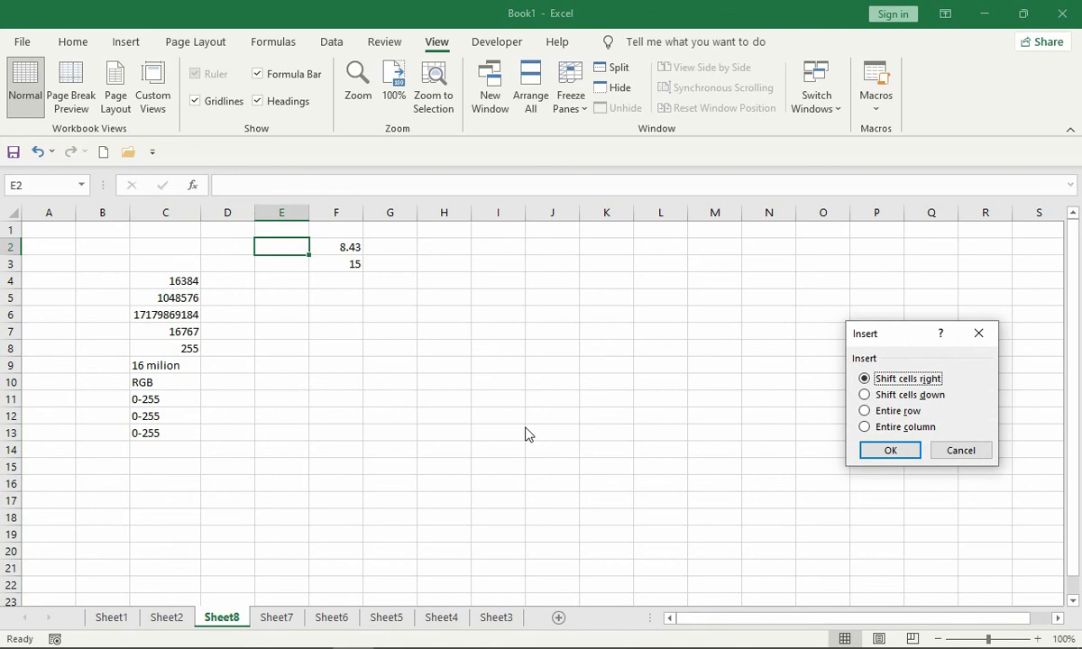
drag(893, 343, 467, 294)
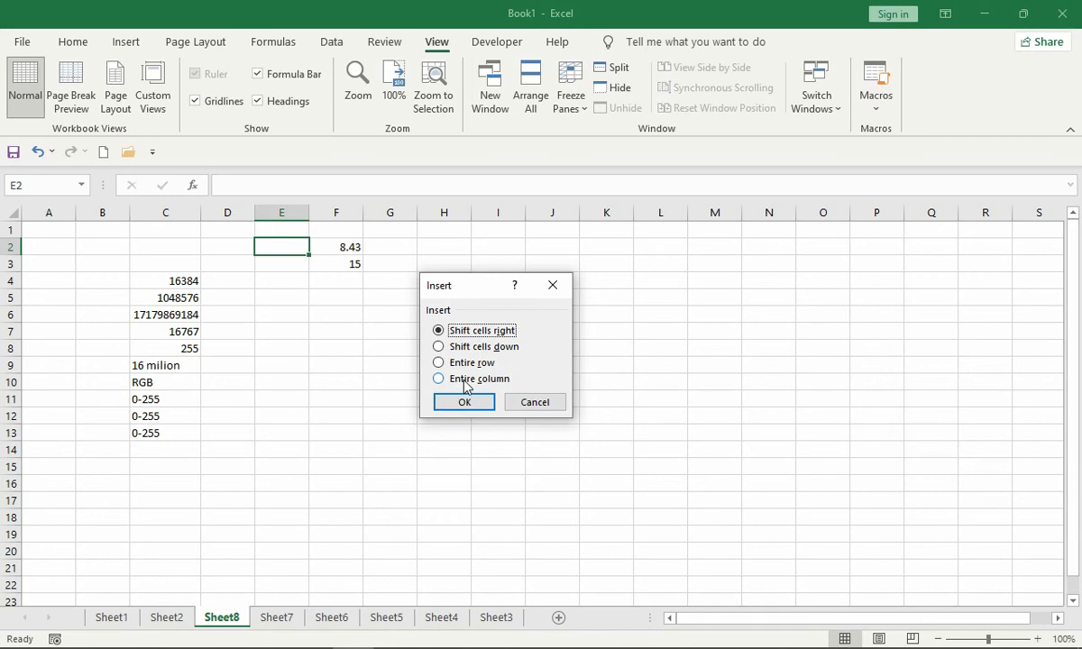
click(440, 380)
click(439, 364)
click(537, 402)
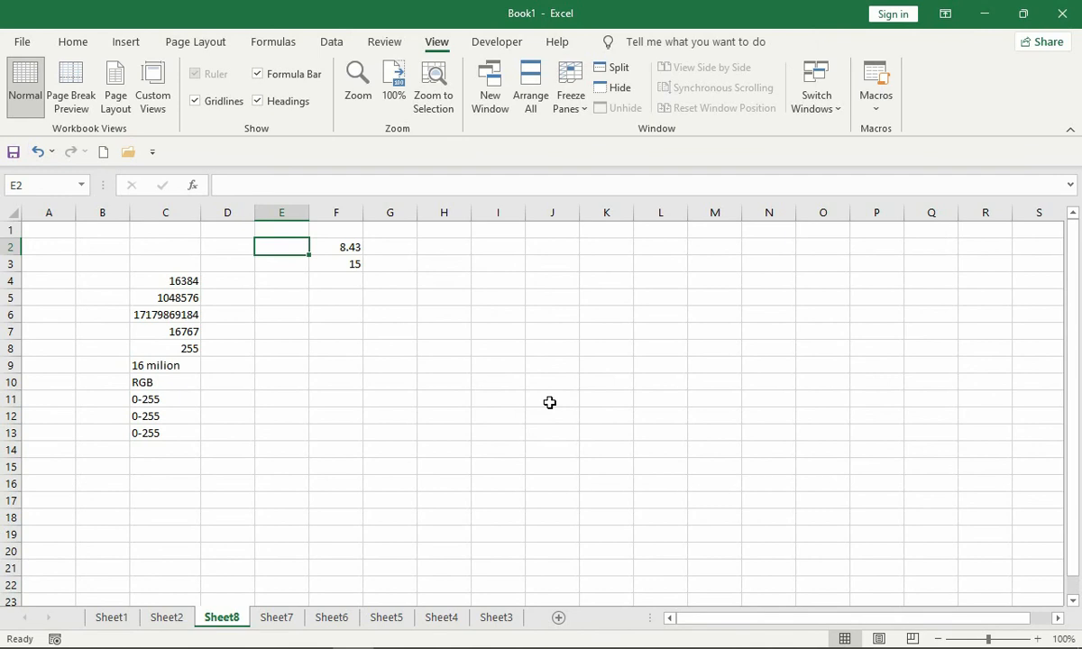
key(Left)
key(Left)
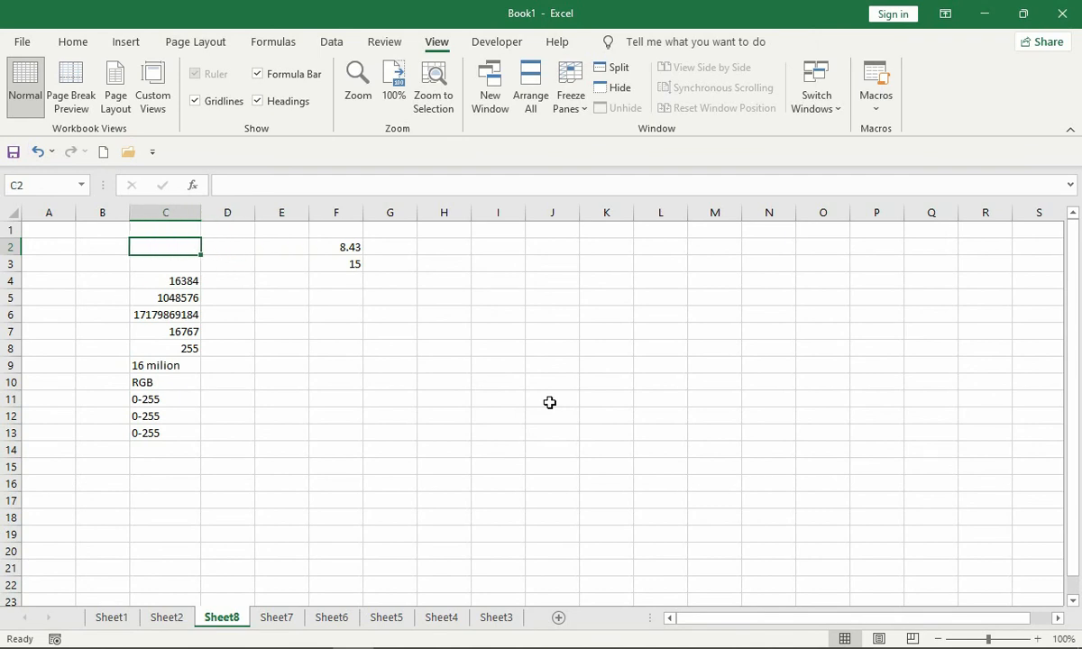
- Insert a blank column before column C and undo the insertion
key(ctrl+space)
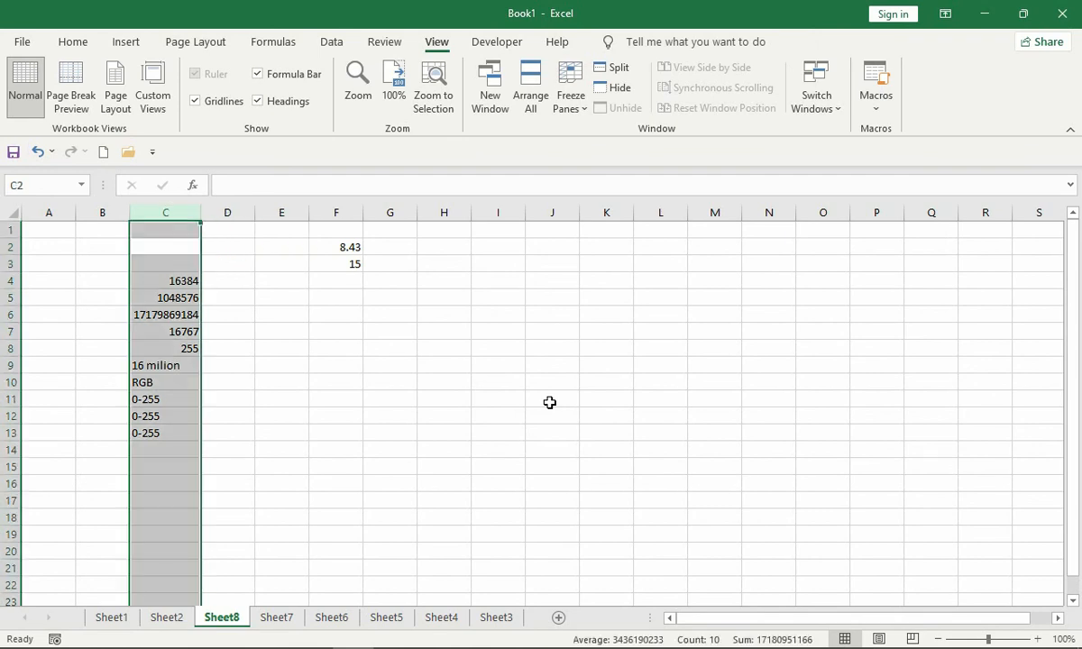
key(ctrl+shift+plus)
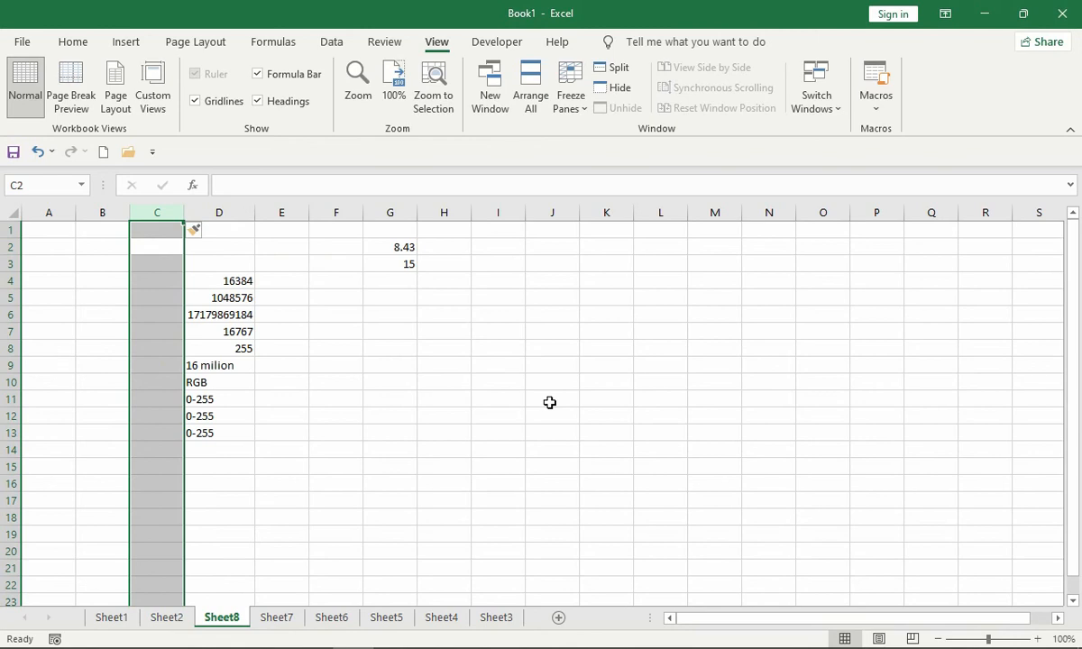
key(ctrl+z)
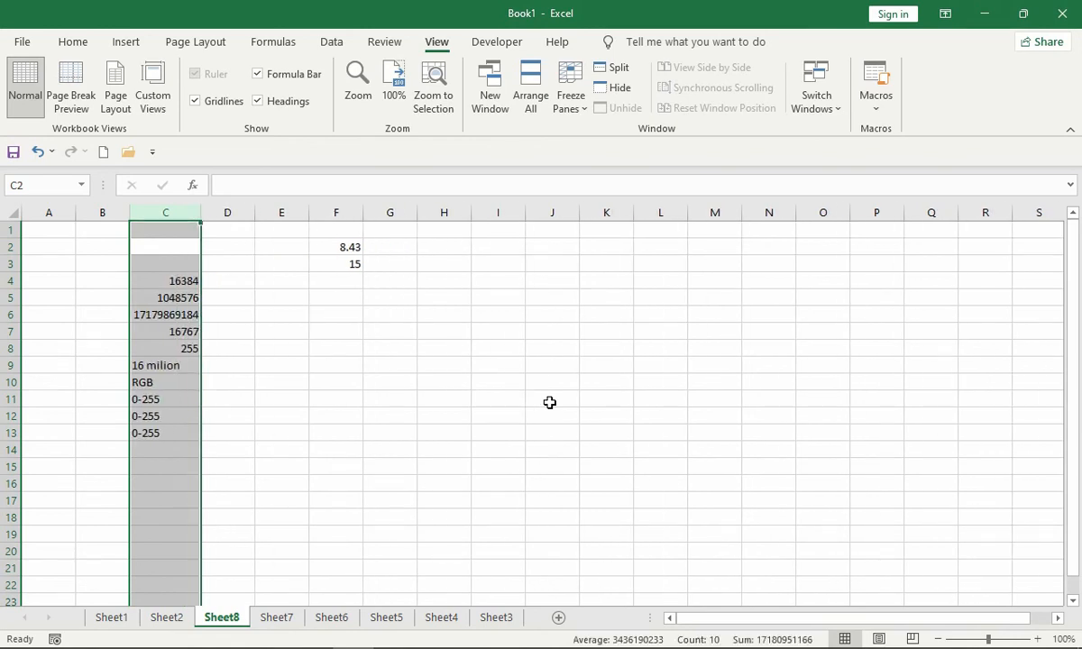
- Insert a blank row above row 4, delete it again and move to cell D5
key(Down)
key(Down)
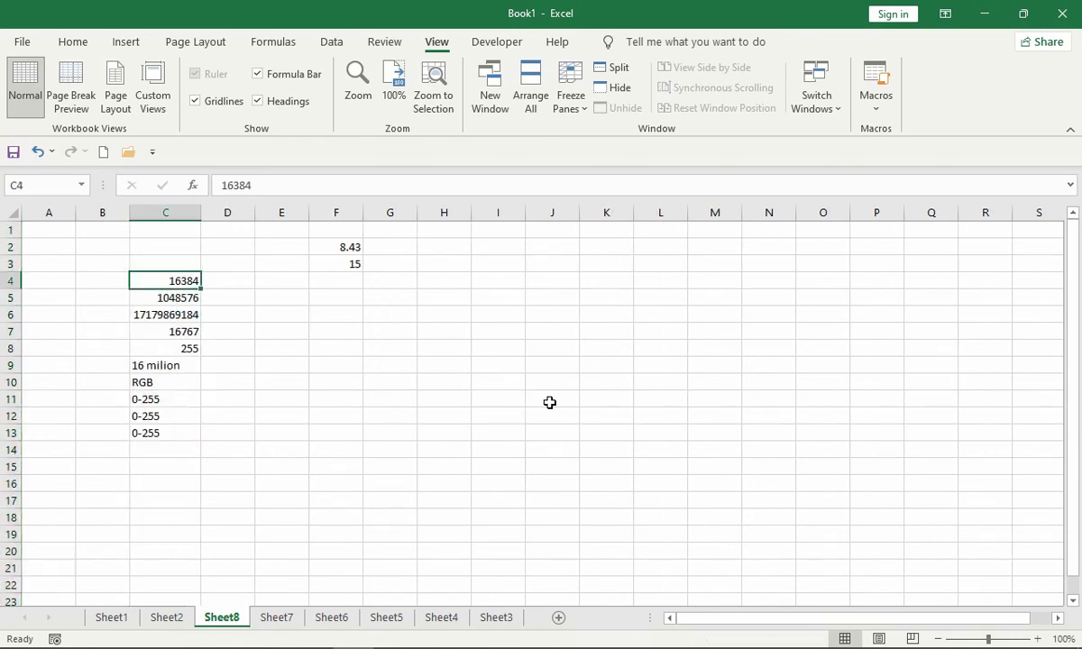
key(shift+space)
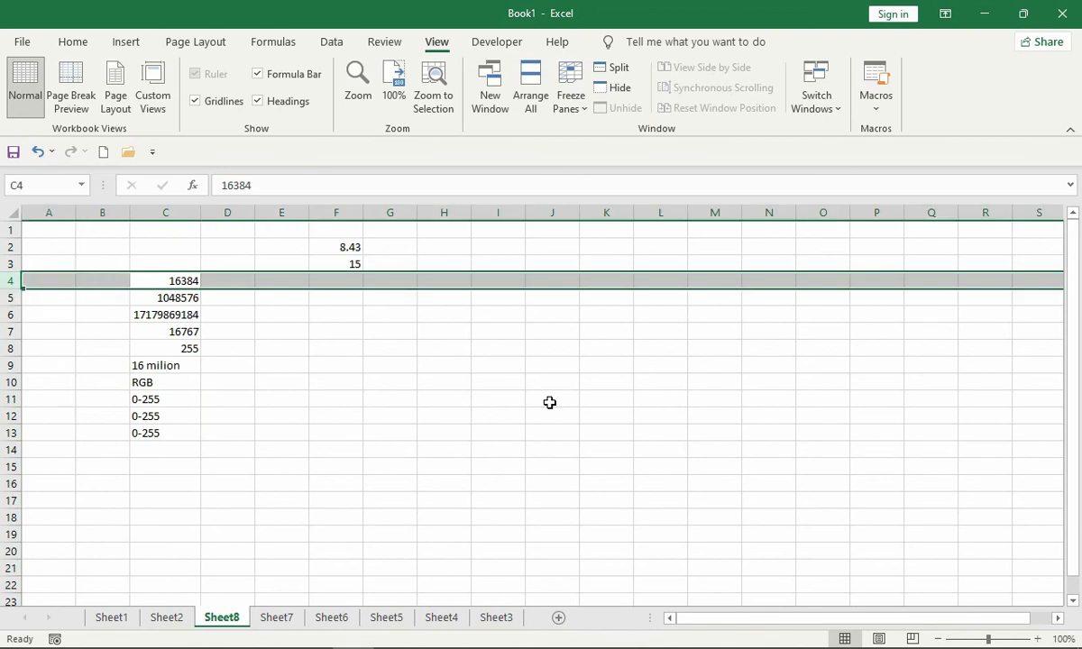
key(ctrl+shift+plus)
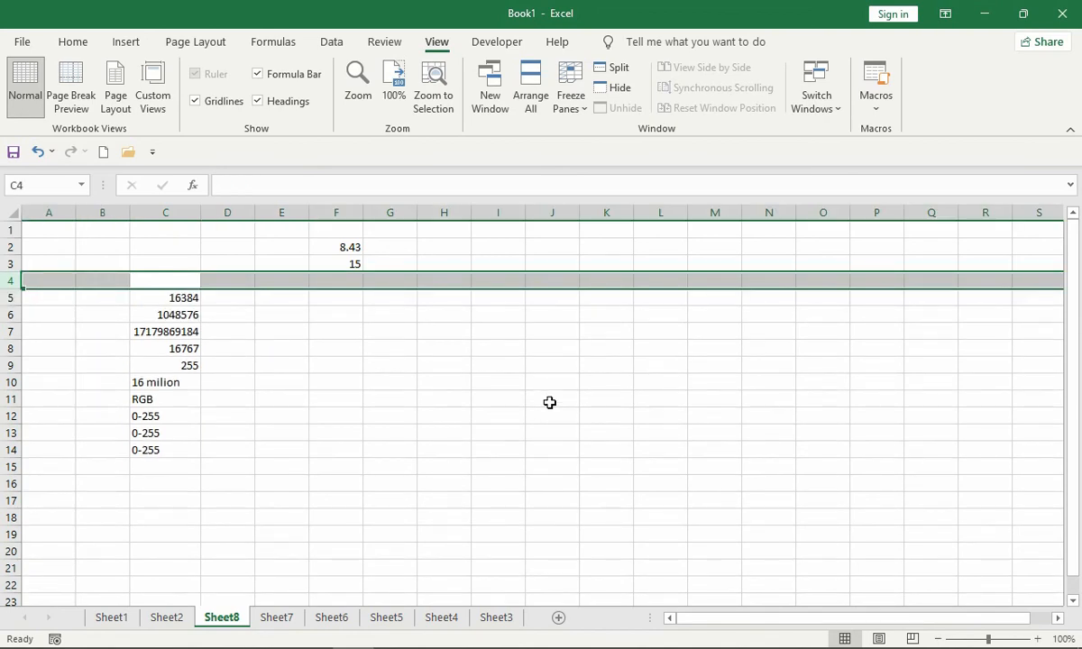
key(ctrl+minus)
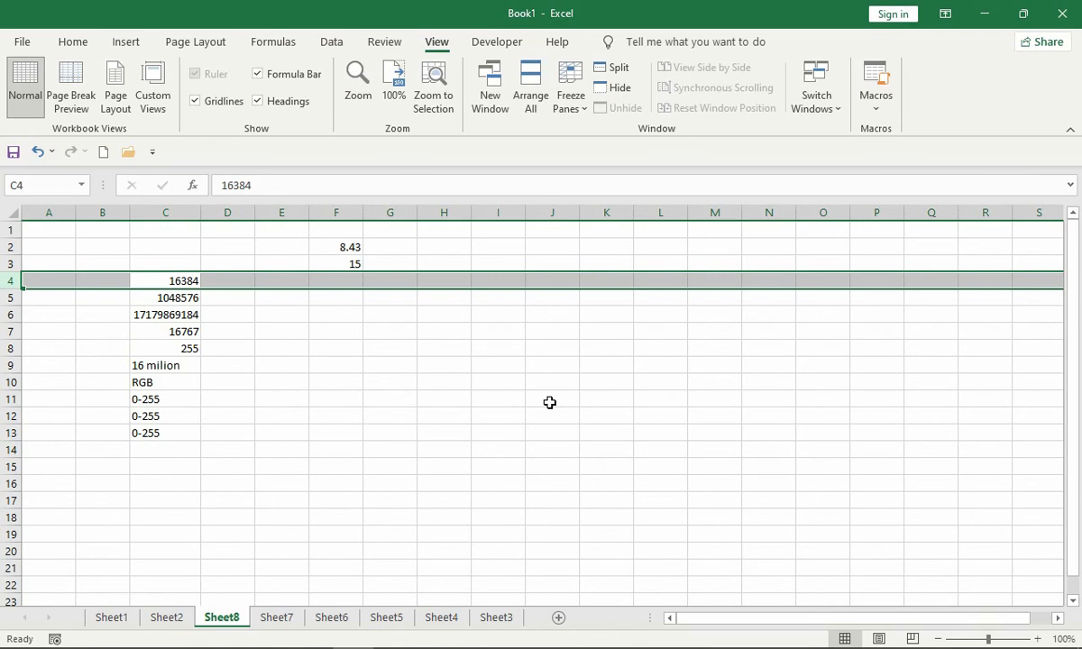
key(Down)
key(Right)
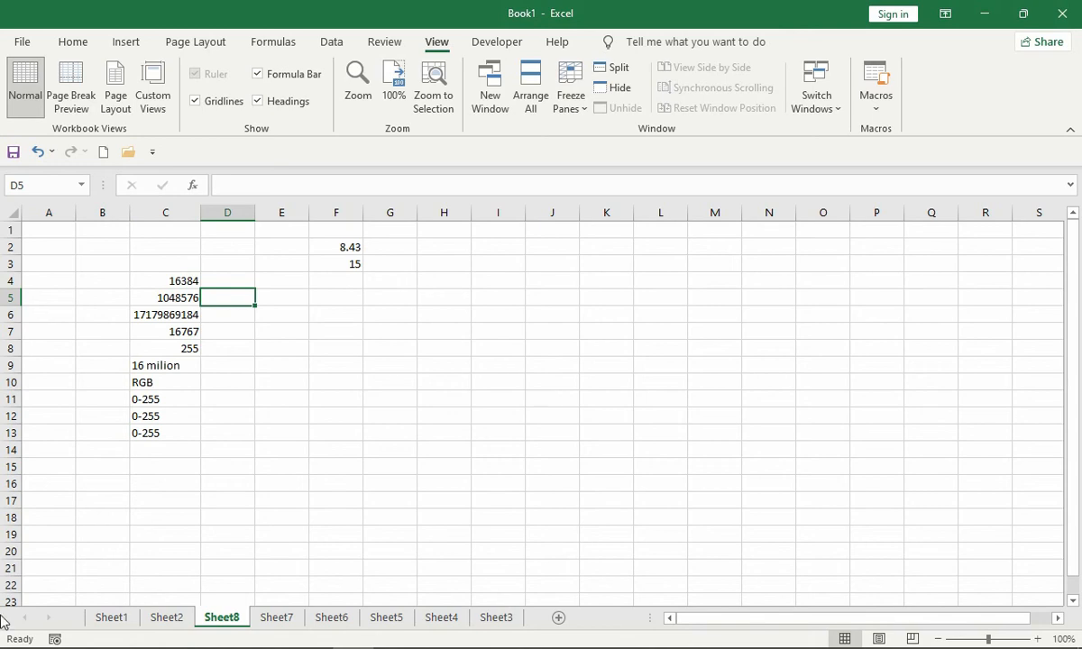
- Step through the sheets to Sheet2, forward through Sheet8 to Sheet4, and back to Sheet1
mouse_move(311, 631)
key(ctrl+Page_Up)
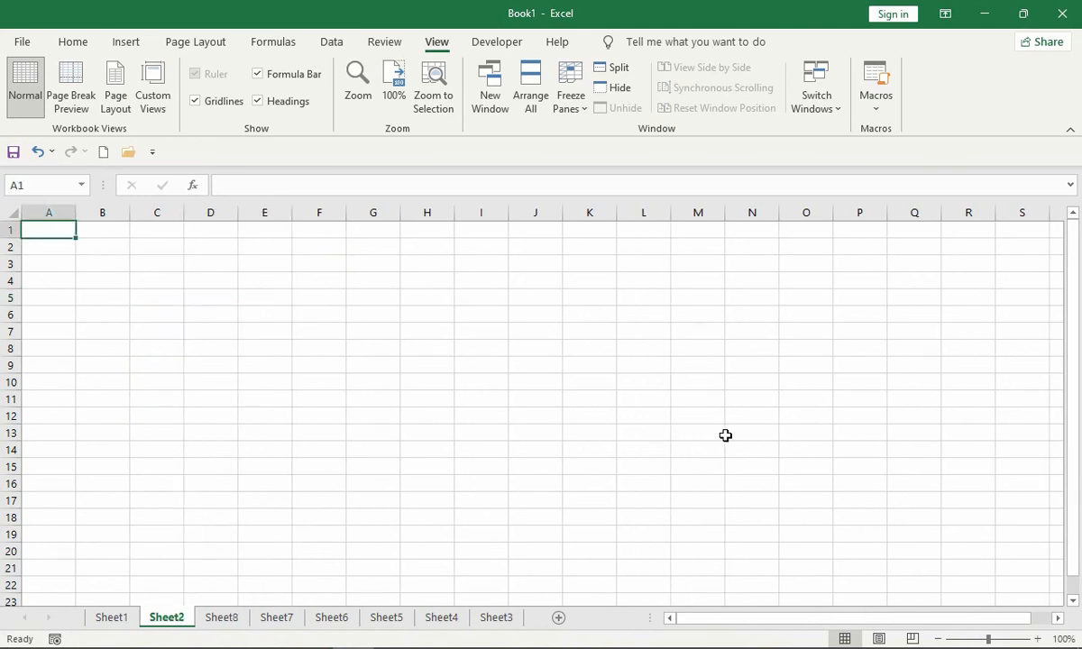
key(ctrl+Page_Down)
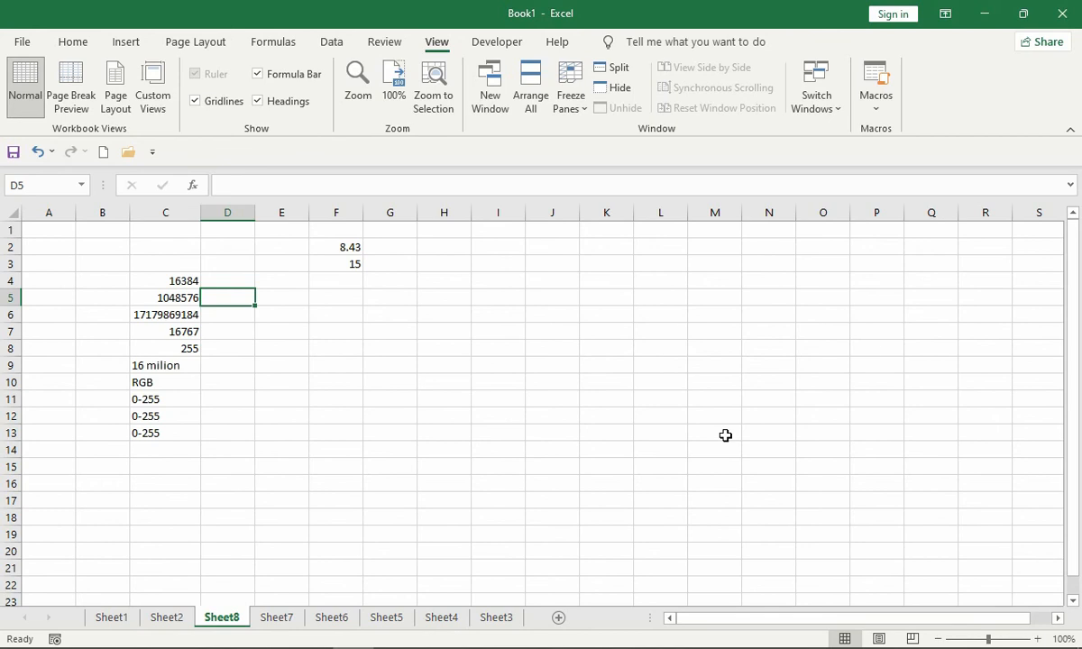
key(ctrl+Page_Down)
key(ctrl+Page_Down)
key(ctrl+Page_Down)
key(ctrl+Page_Down)
key(ctrl+Page_Down)
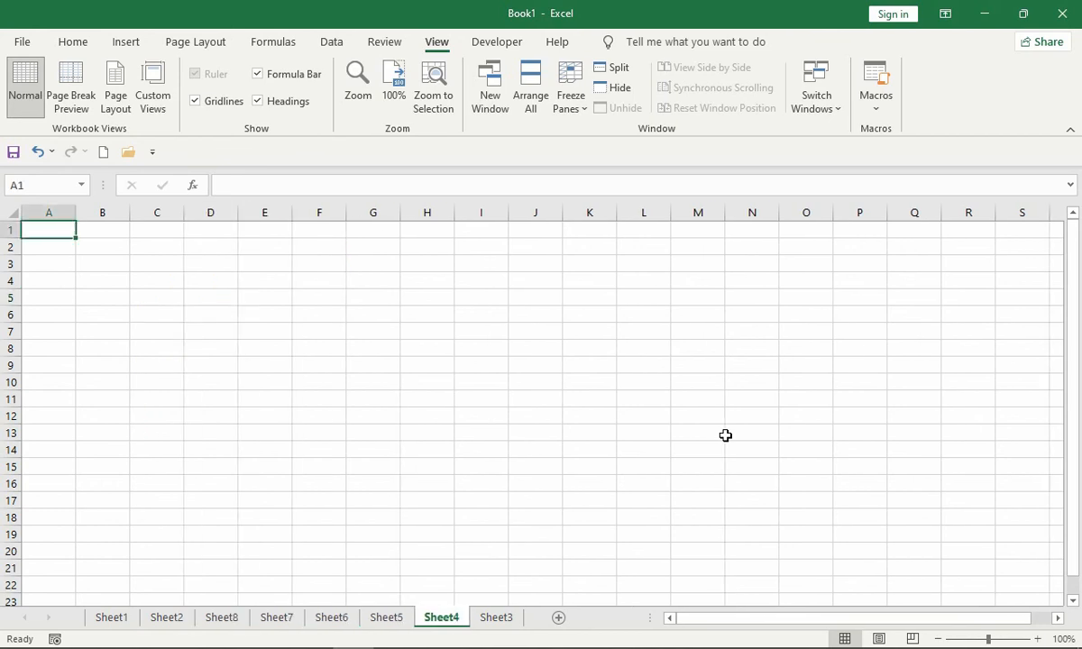
key(ctrl+Page_Up)
key(ctrl+Page_Up)
key(ctrl+Page_Up)
key(ctrl+Page_Up)
key(ctrl+Page_Up)
key(ctrl+Page_Up)
key(ctrl+Page_Up)
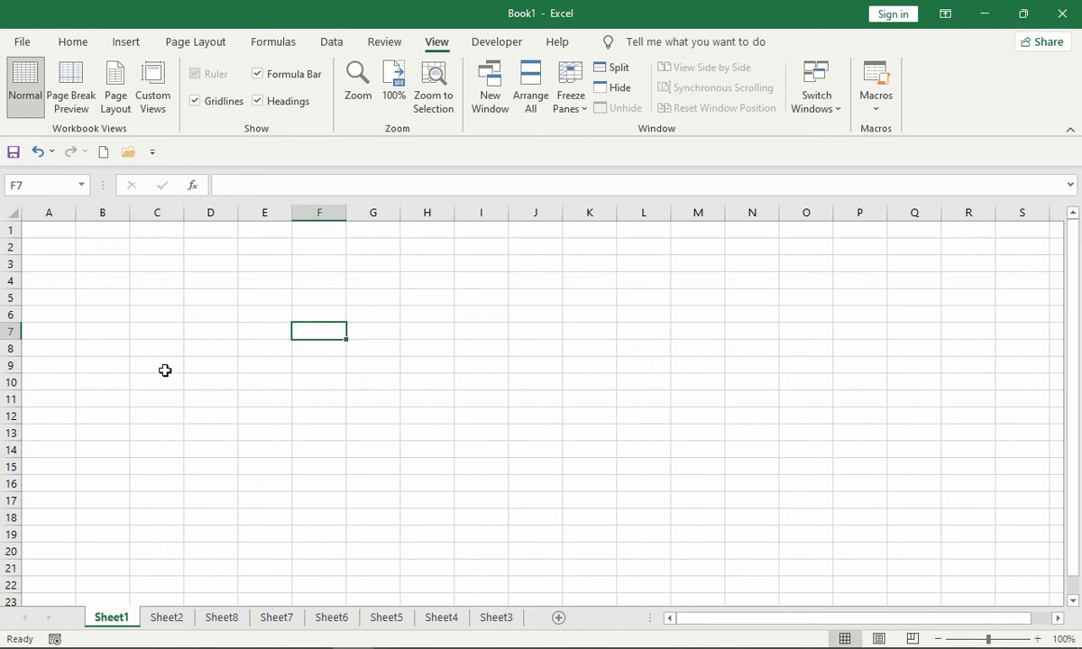
- Select the entire columns C, D, E, F and G of Sheet1 one after another
click(164, 210)
click(205, 211)
click(264, 211)
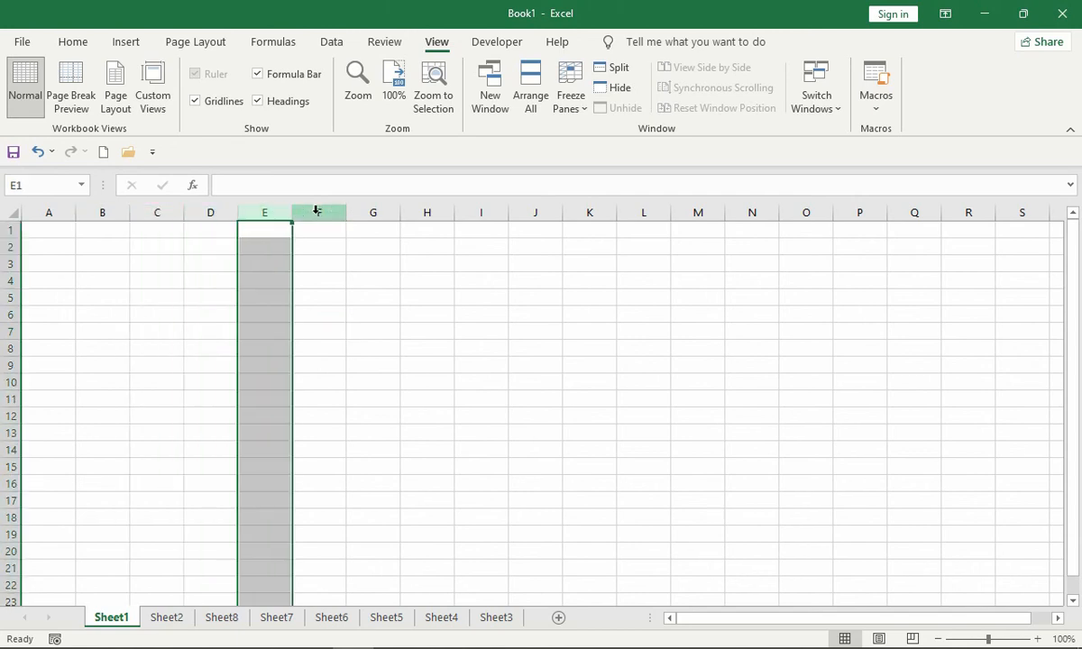
click(317, 210)
click(368, 211)
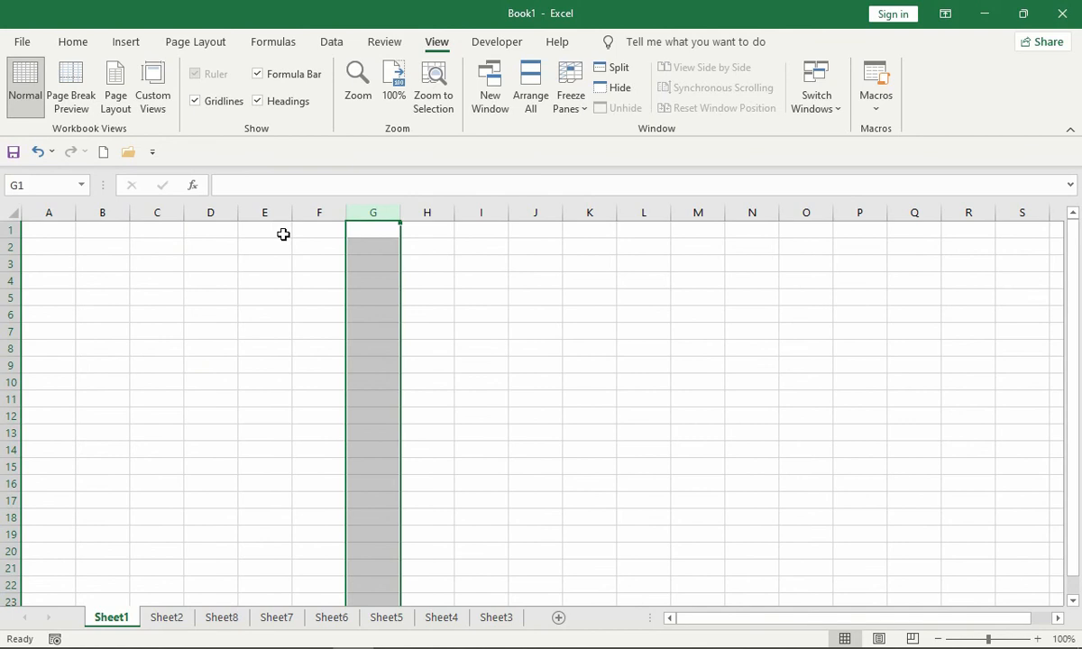
- Select the entire rows 1 to 5 one after another, then the whole worksheet, and release the selection at cell E5
click(10, 230)
click(8, 247)
click(9, 263)
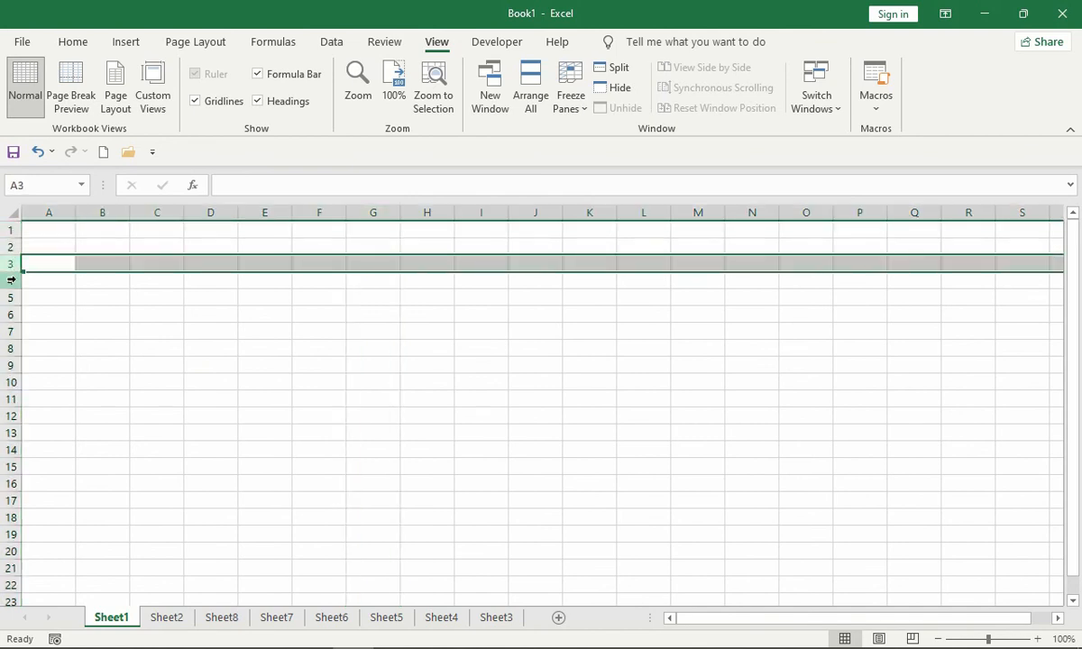
click(9, 280)
click(9, 297)
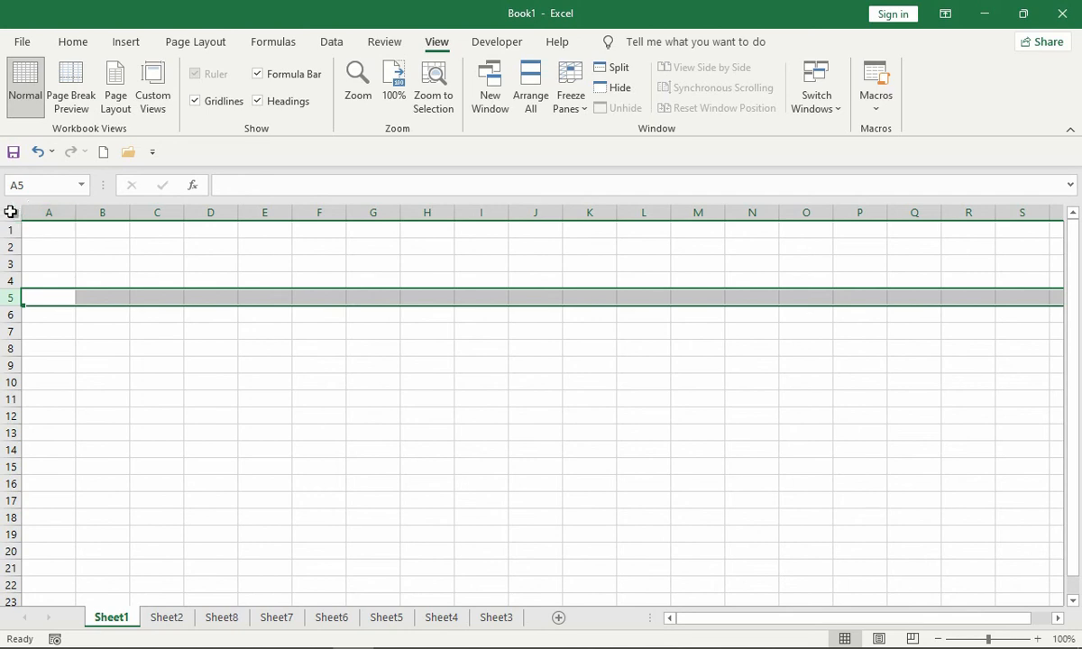
click(10, 211)
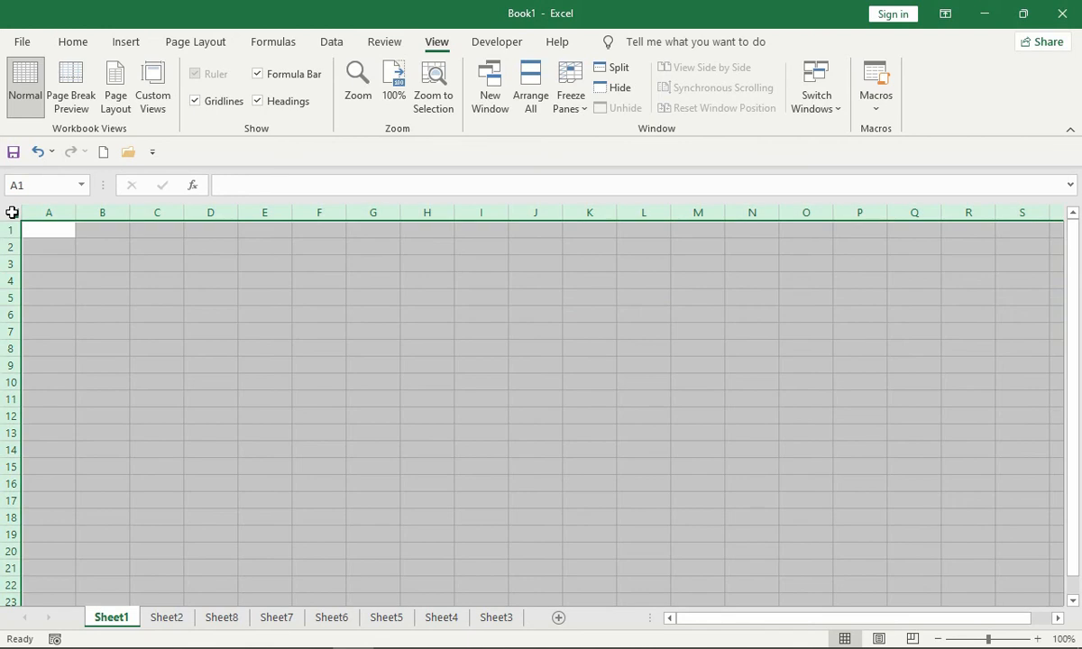
click(268, 304)
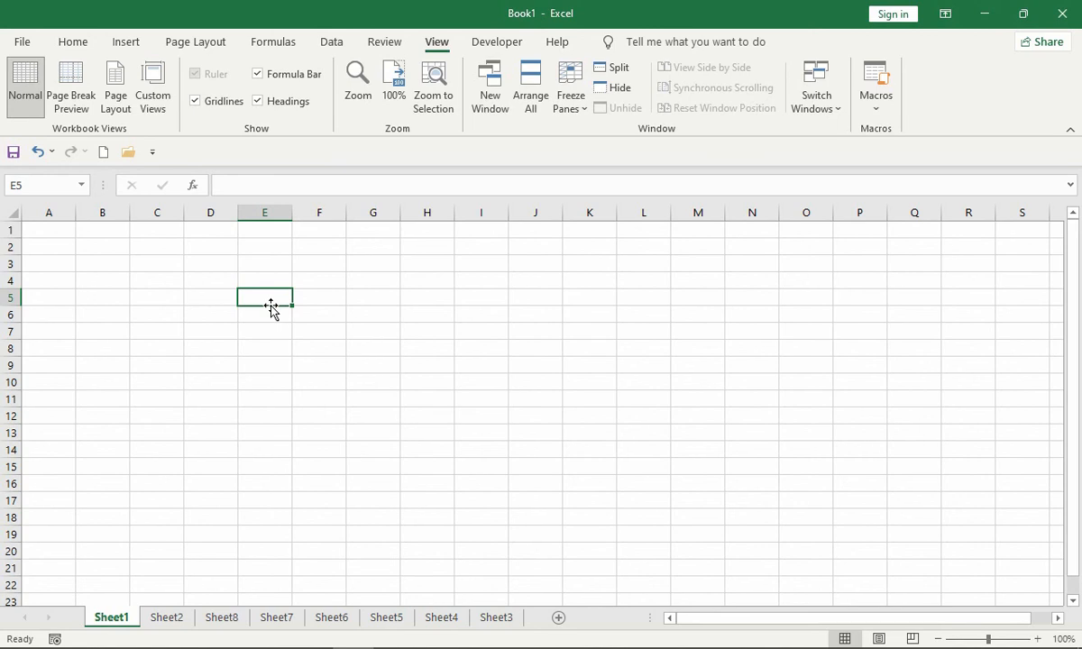
- Enter the text "excel sheet" in cell D4 and return to that cell
key(Left)
key(Up)
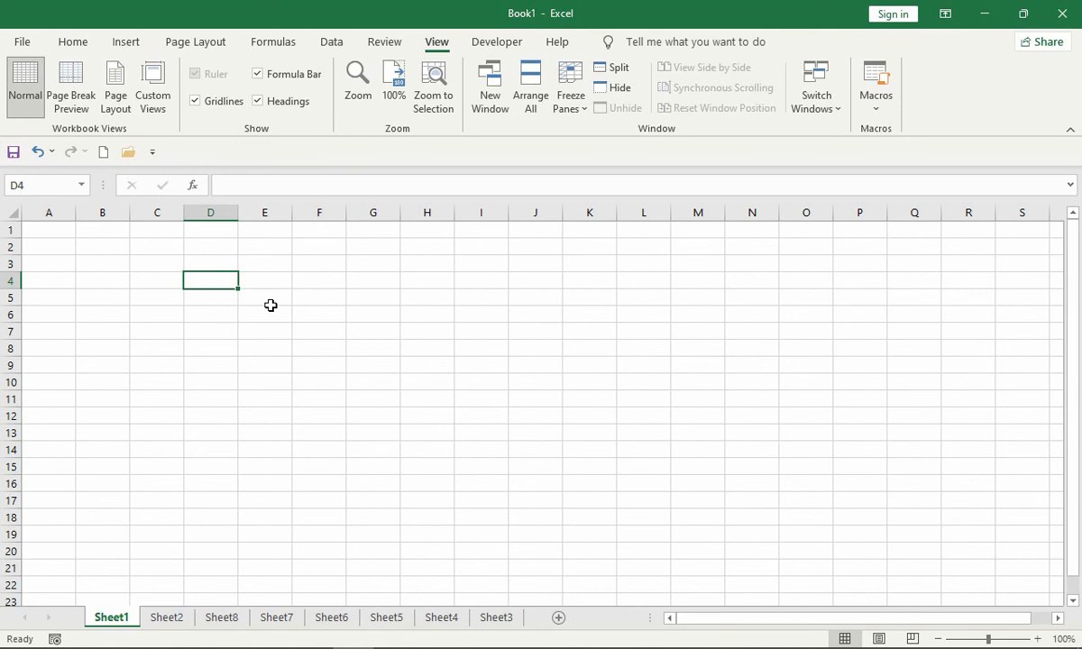
text(excel sh)
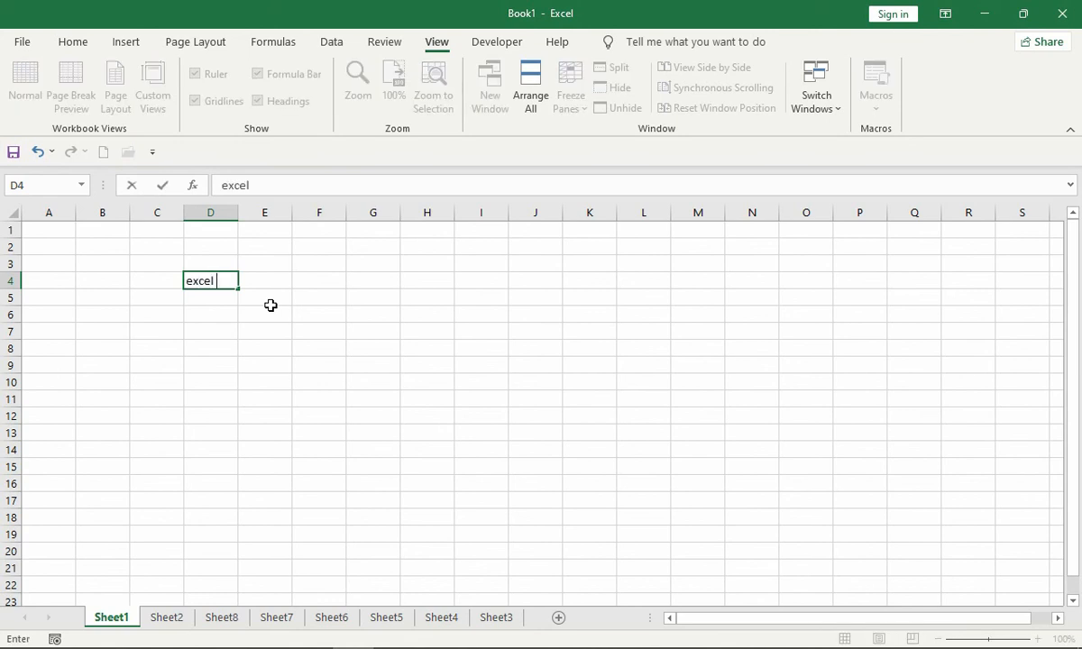
text(e)
key(BackSpace)
text(sheet)
key(Return)
key(Up)
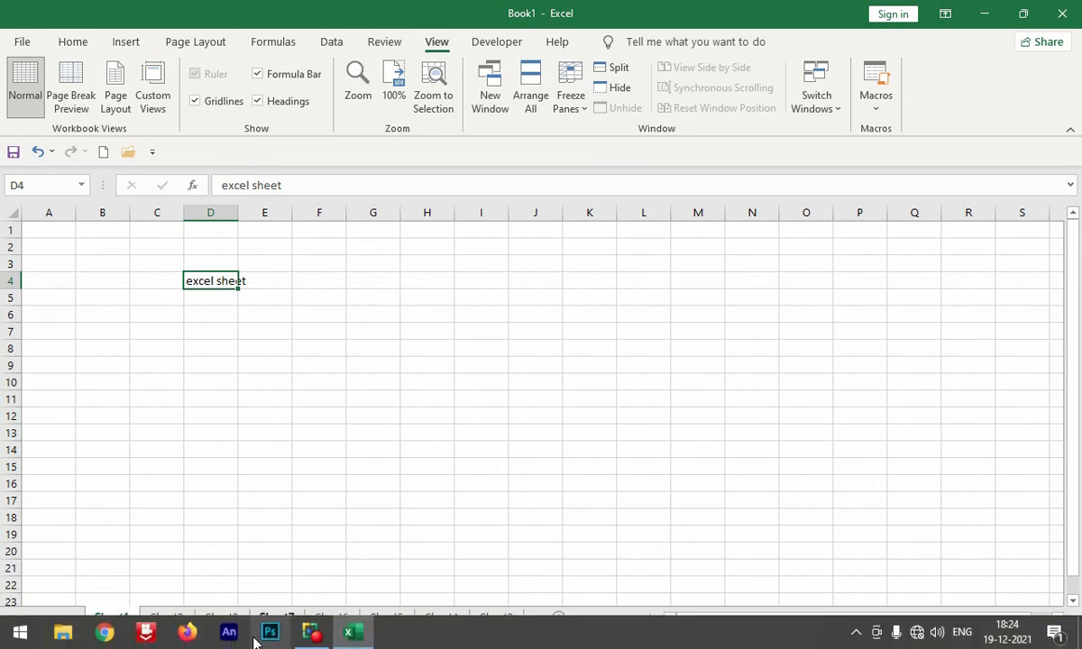
click(342, 633)
click(314, 634)
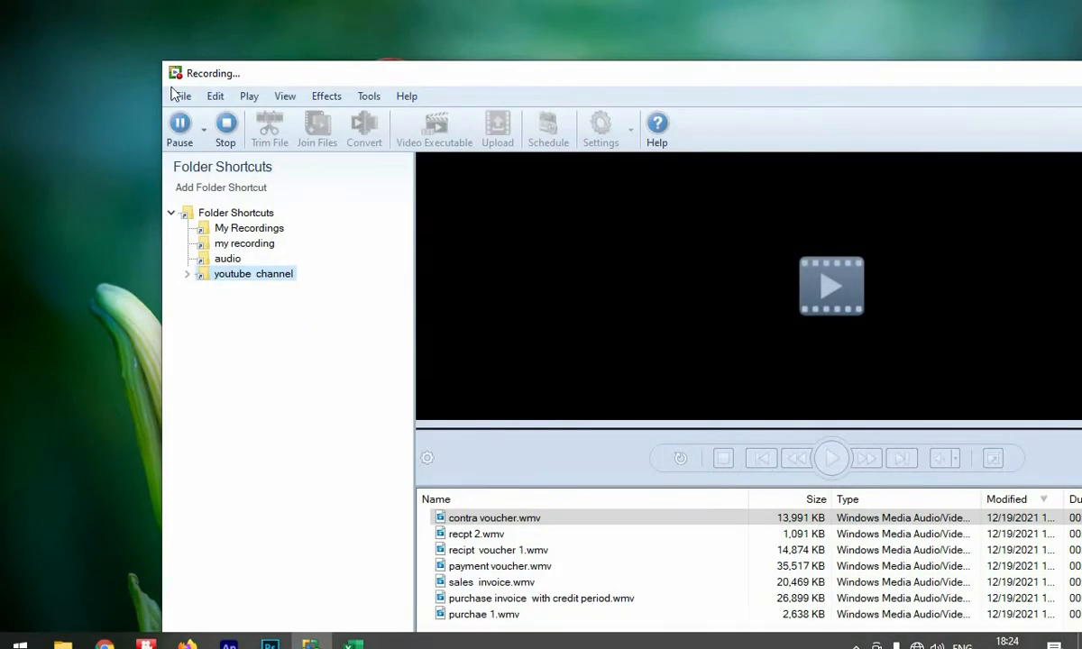
click(181, 135)
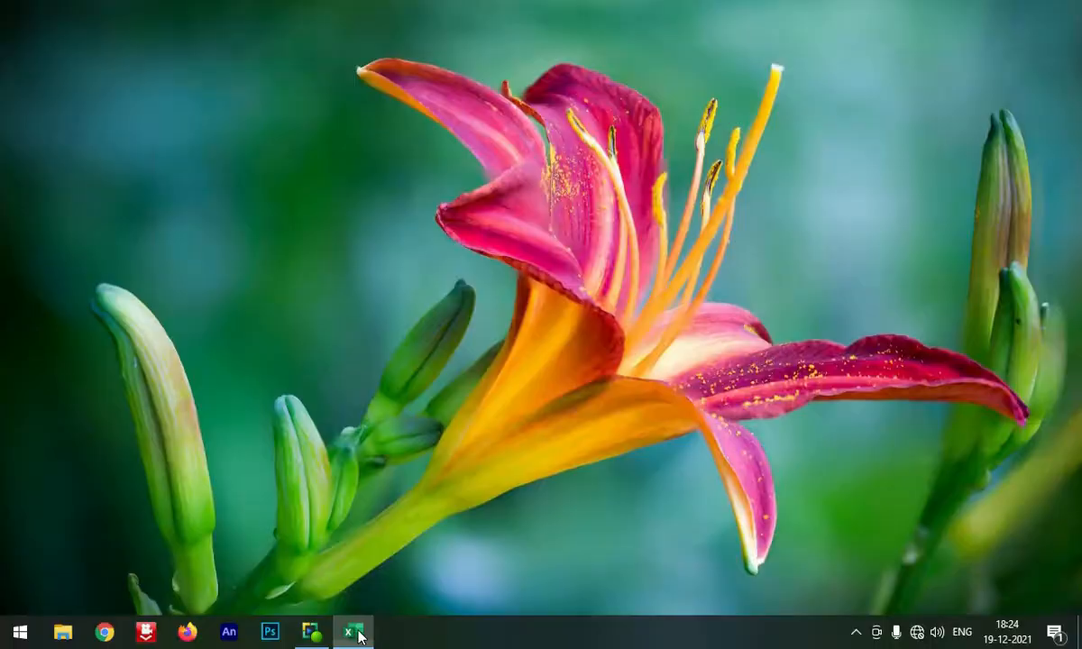
click(354, 633)
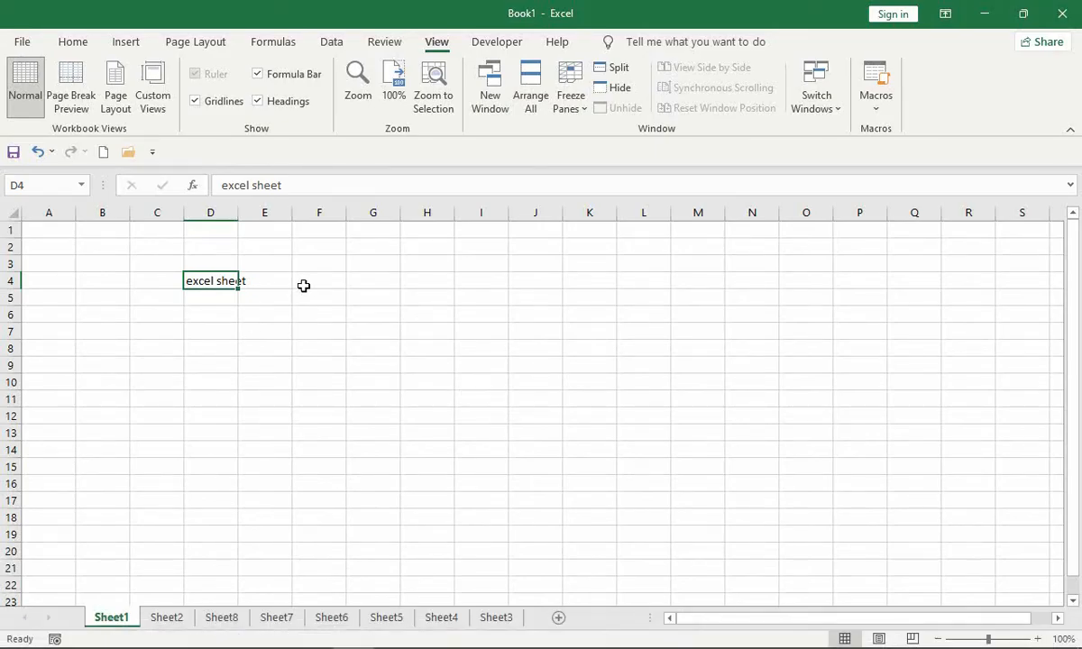
- Select the cell range D4:I16 and return to the single cell D4
click(215, 280)
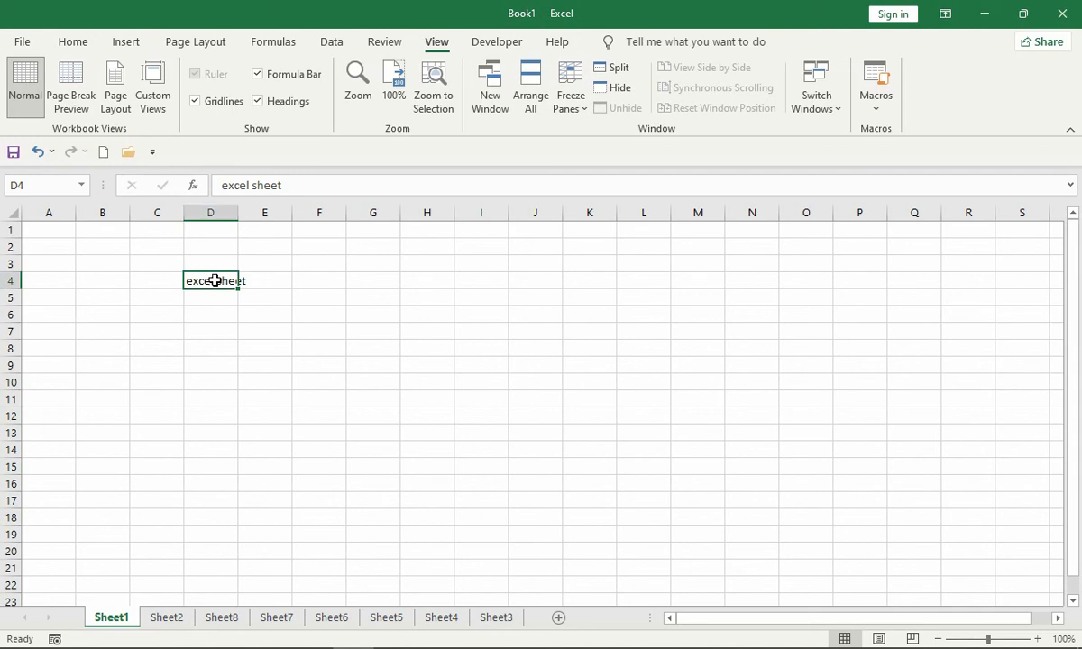
drag(215, 280, 469, 486)
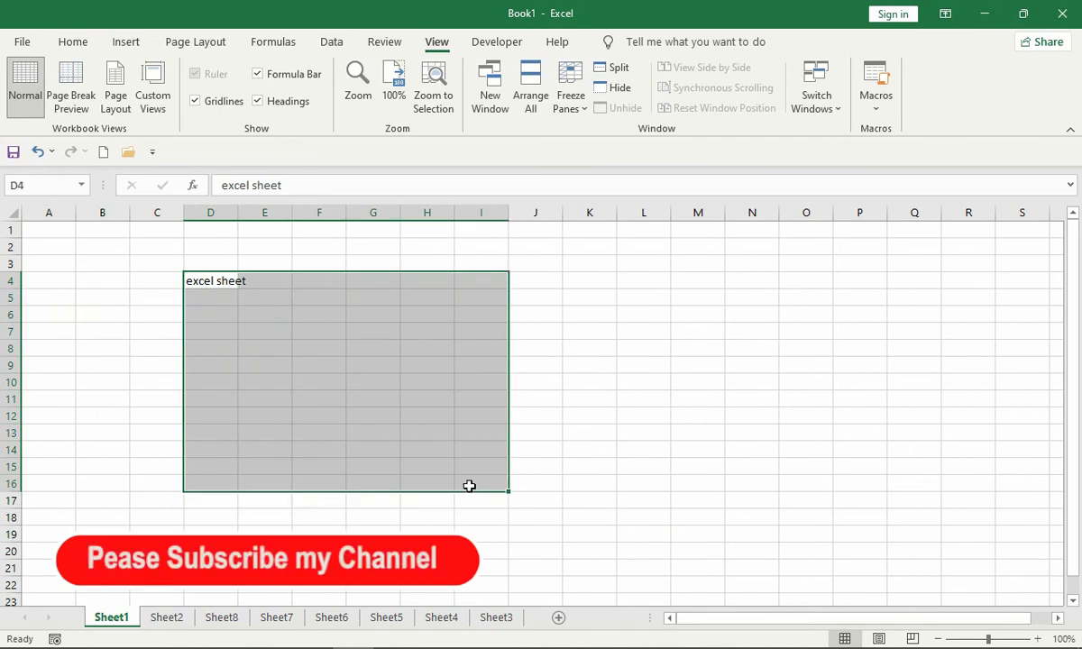
click(217, 281)
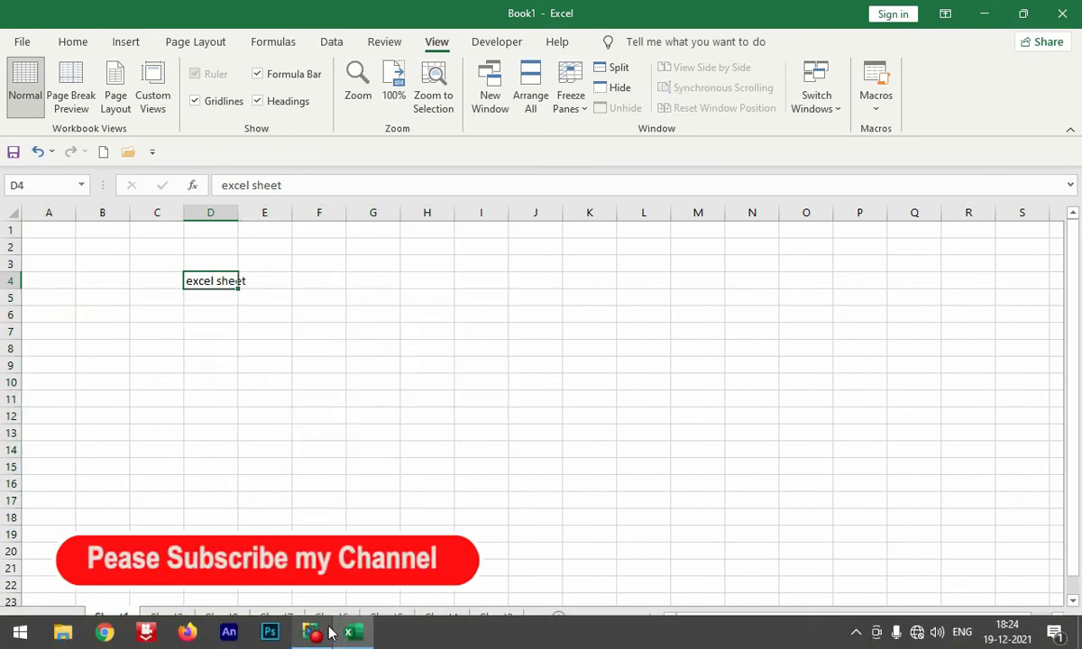
click(322, 633)
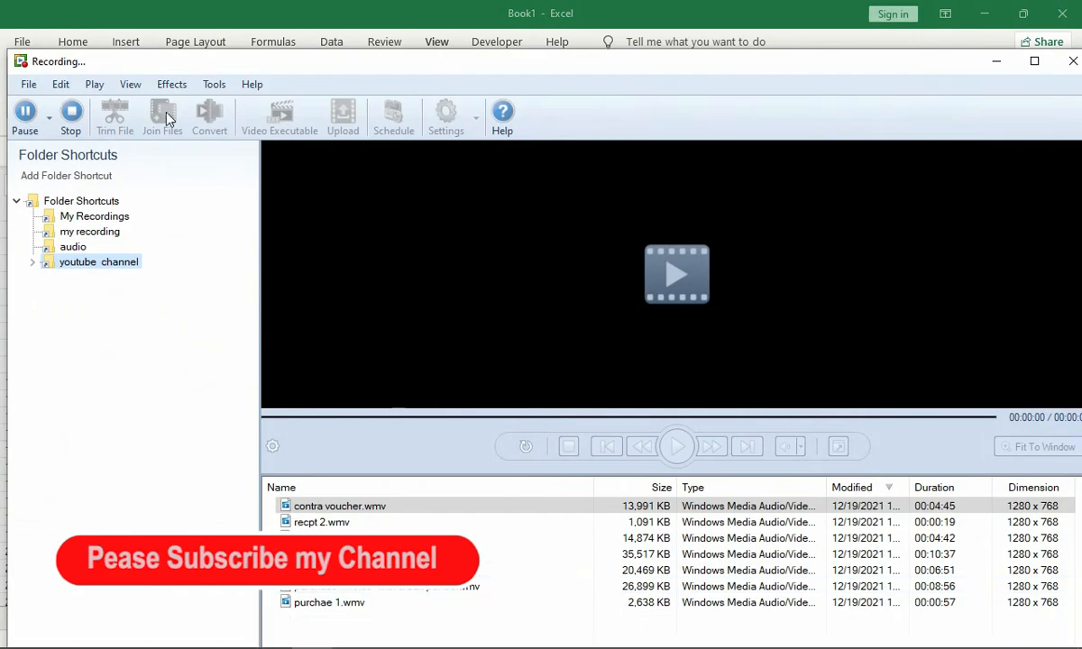
click(25, 112)
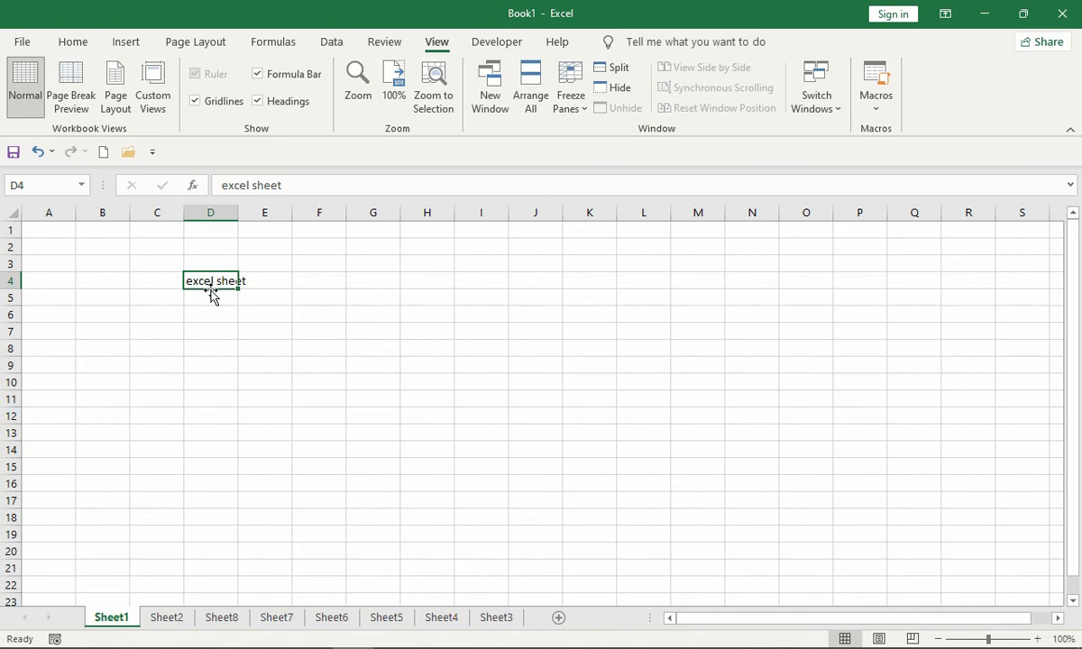
- Move the "excel sheet" entry from cell D4 to cell C6
drag(213, 297, 165, 311)
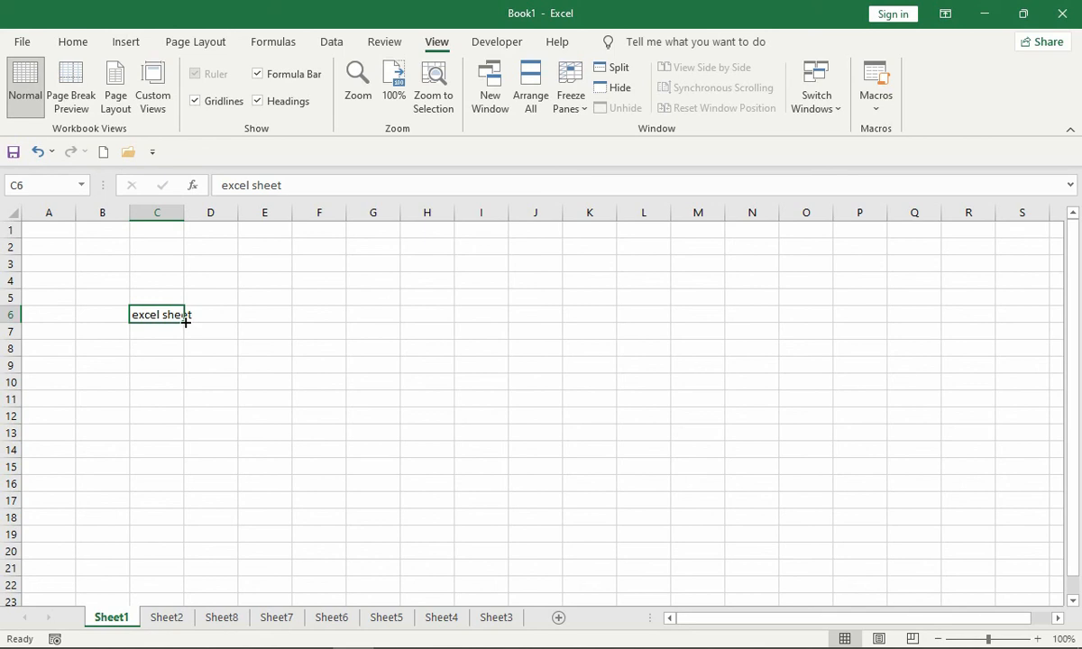
- Copy the text of cell C6 down through C20 with the fill handle, and undo the fill
drag(185, 322, 176, 383)
drag(179, 459, 179, 559)
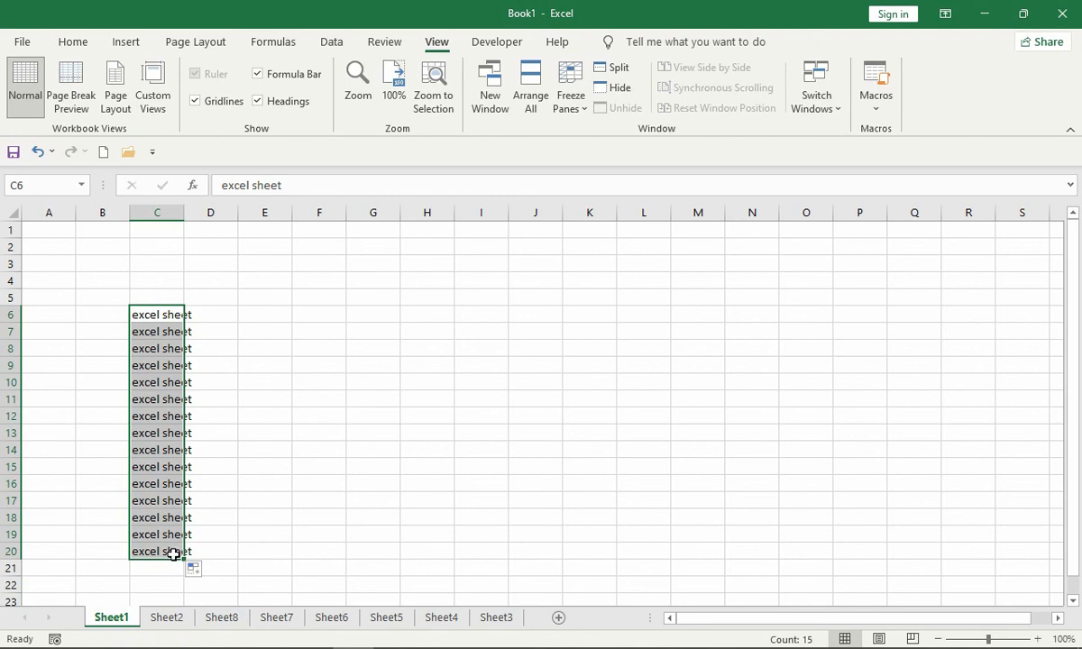
key(ctrl+z)
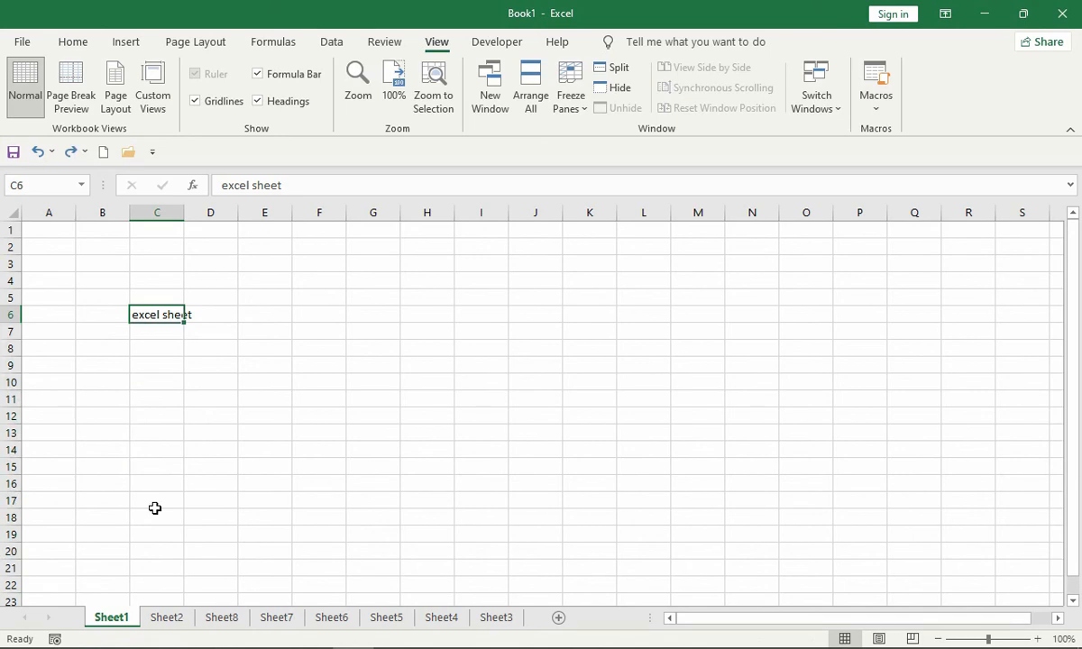
- Select the range C6:C17, fill it down with the text from C6, and undo the fill
drag(161, 314, 154, 502)
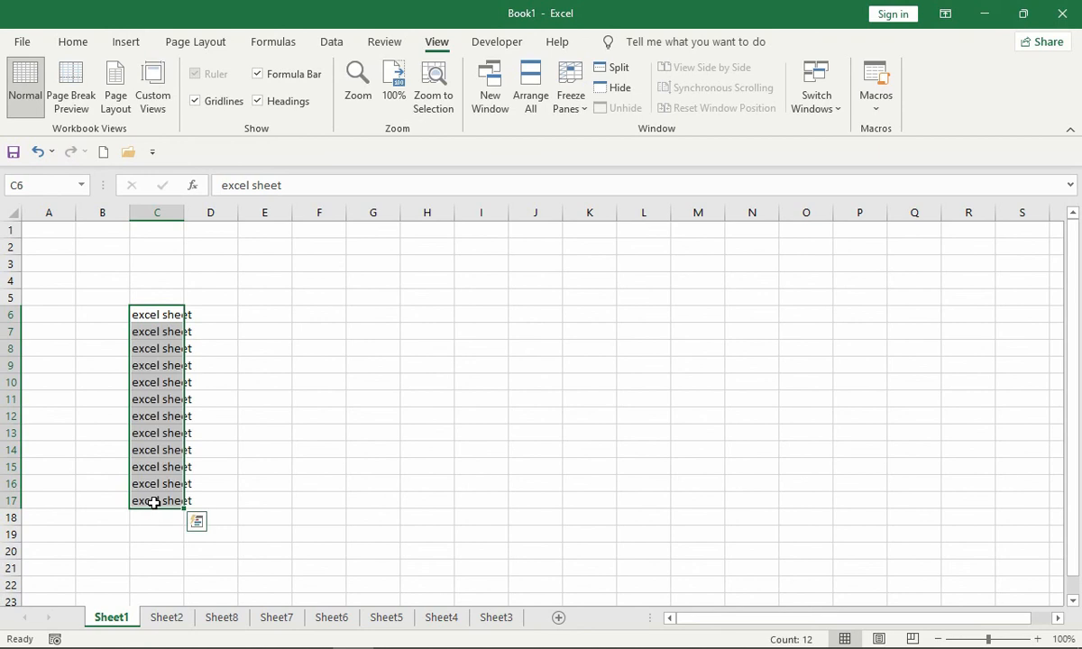
key(ctrl+z)
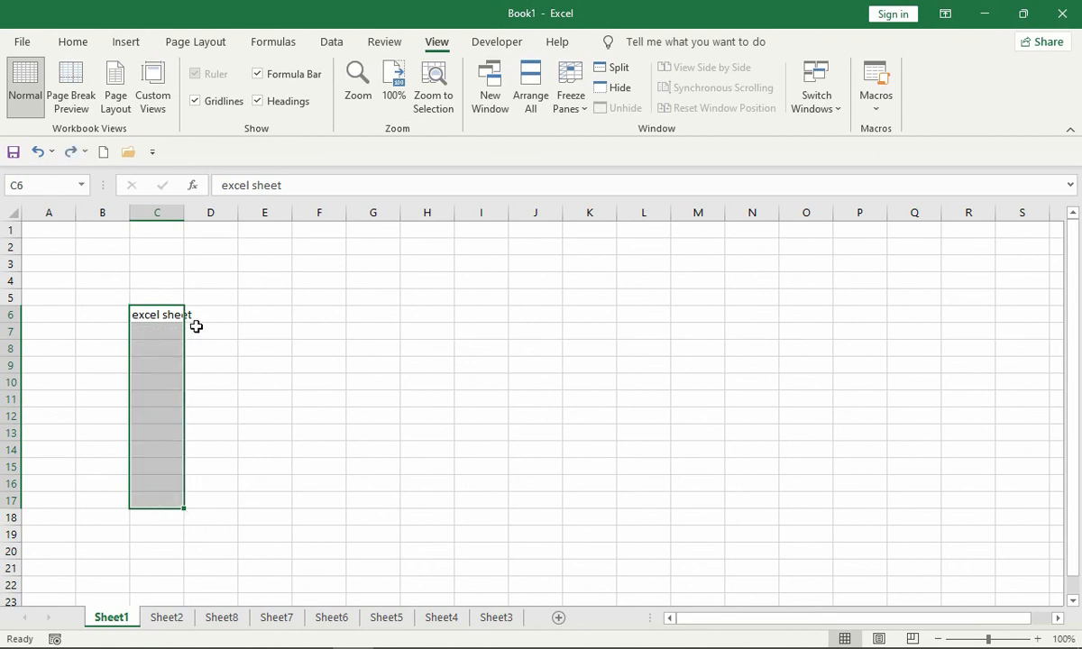
- Fill the text of C6 down through C17, and fill C6:C7 rightward across to column L
click(81, 41)
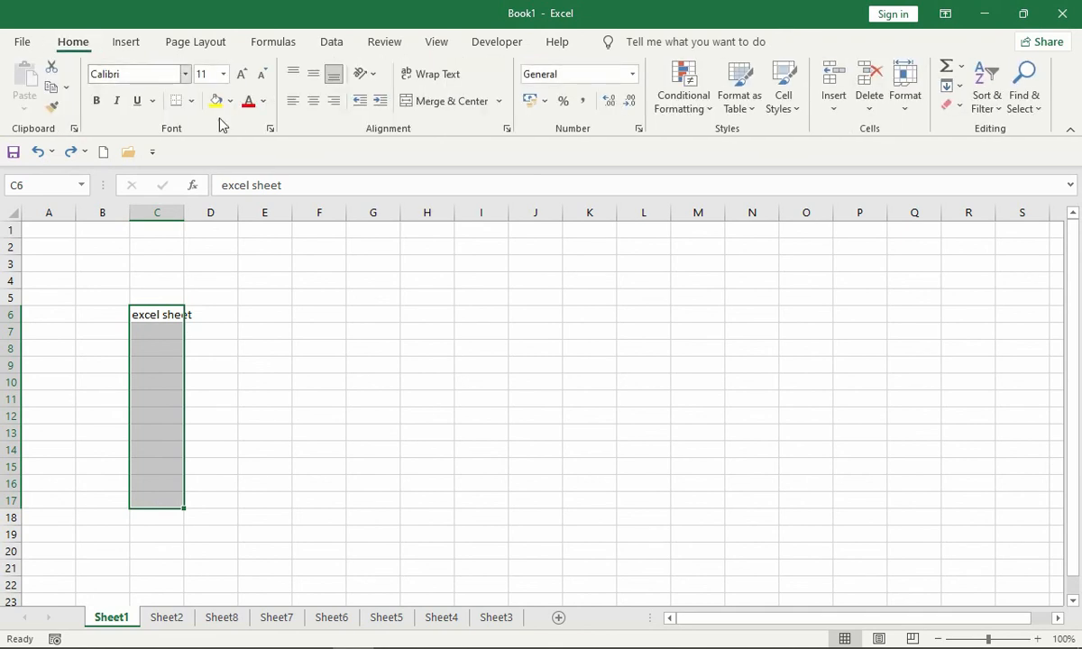
click(959, 86)
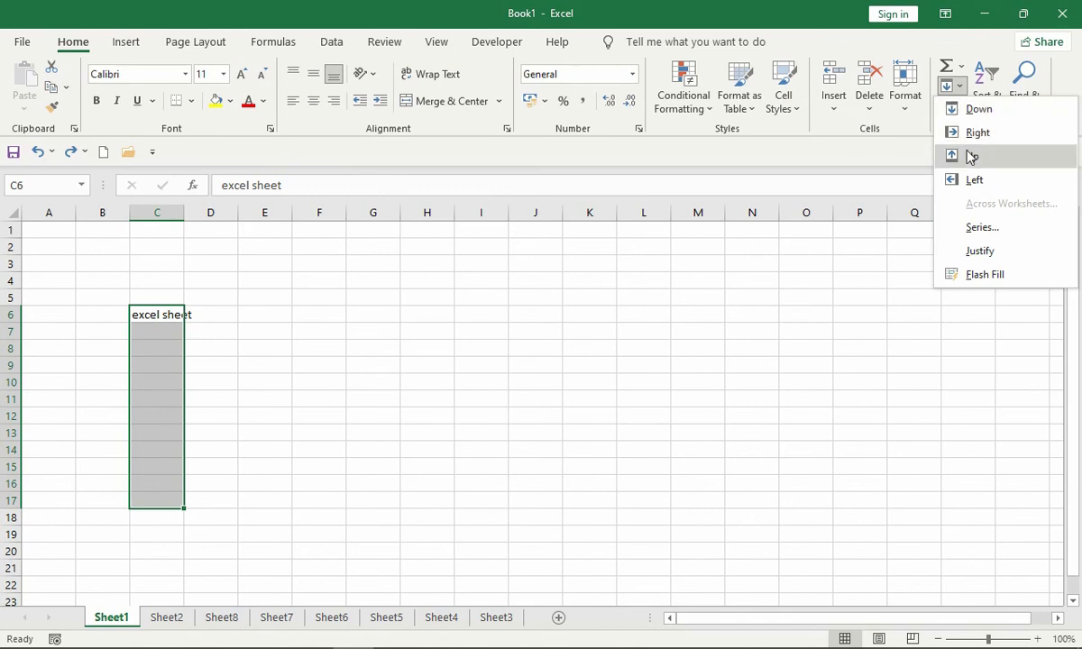
click(978, 109)
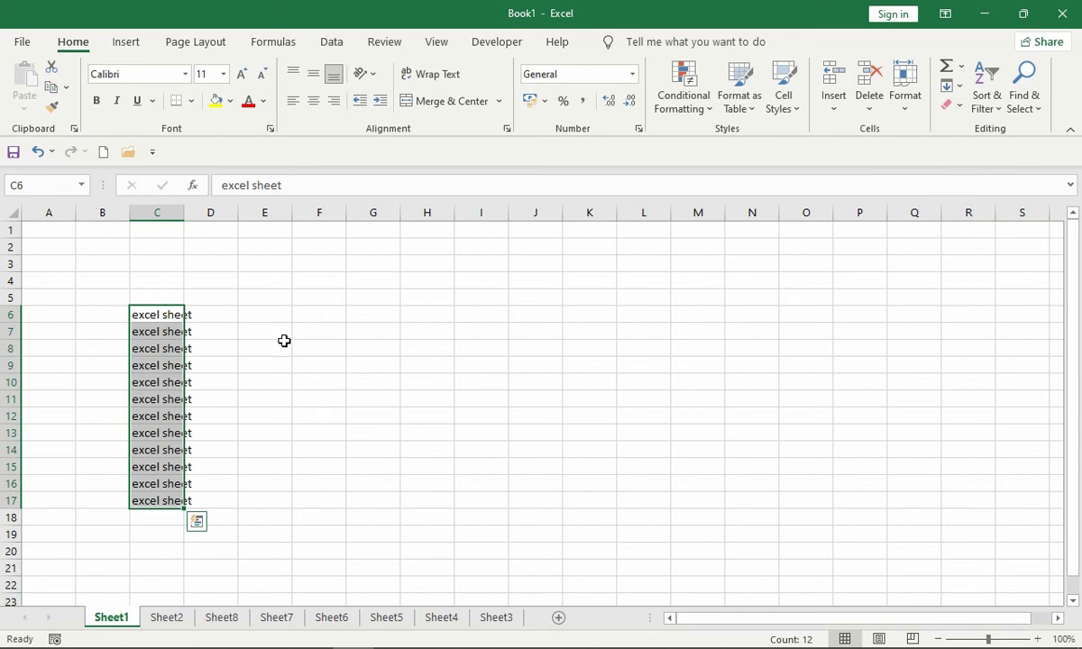
drag(143, 316, 640, 330)
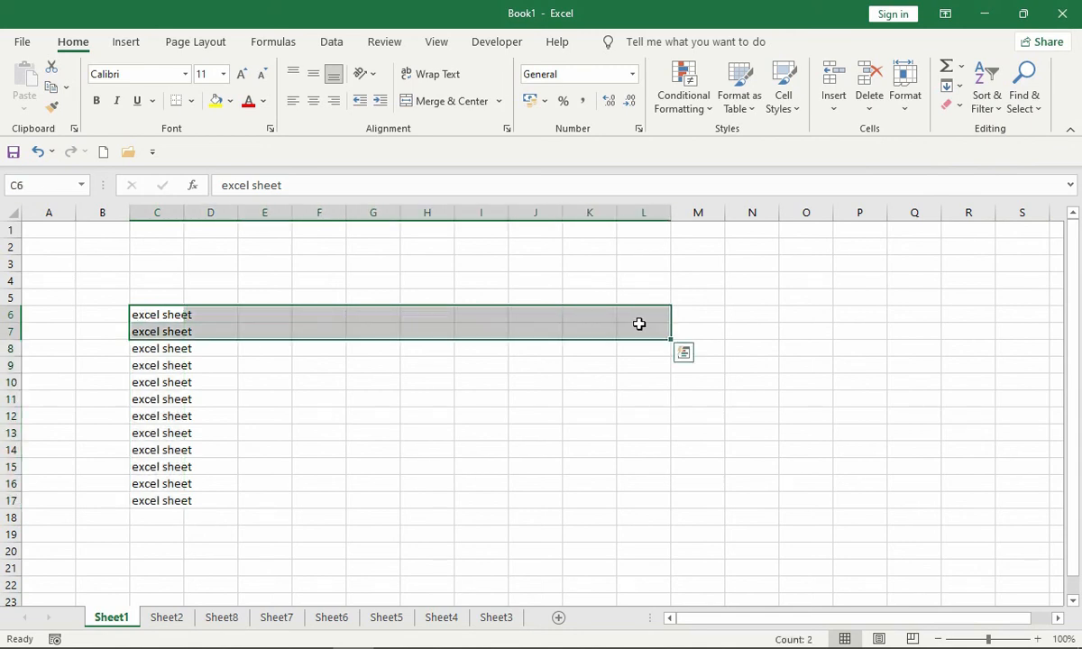
key(ctrl+r)
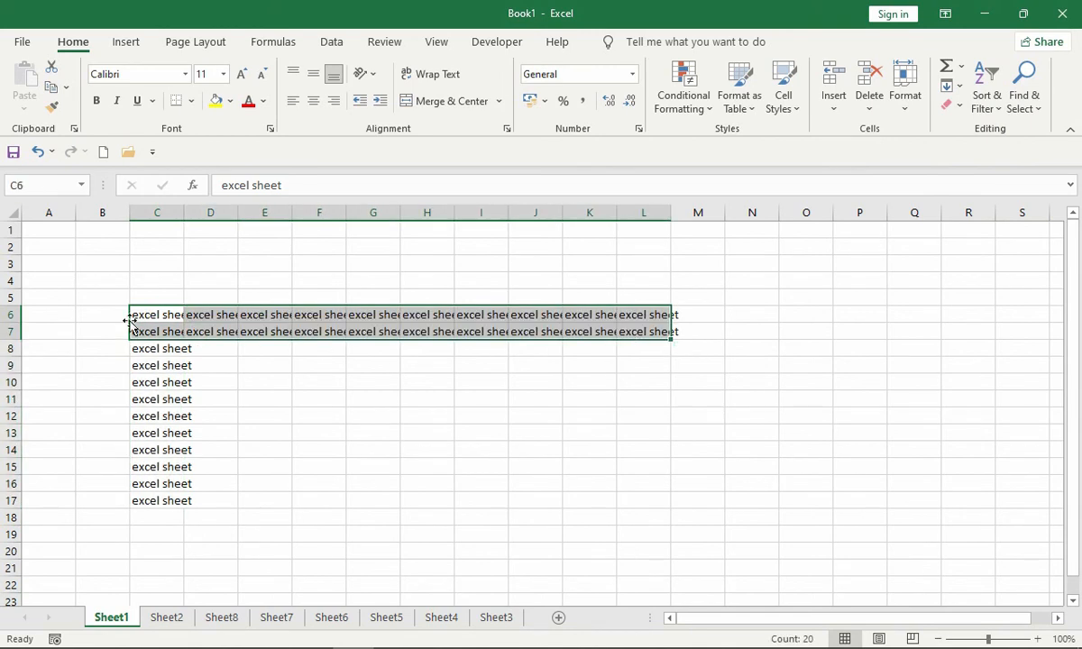
- Select the range A1:C6 and fill it upward and leftward with the text from C6
drag(138, 309, 7, 230)
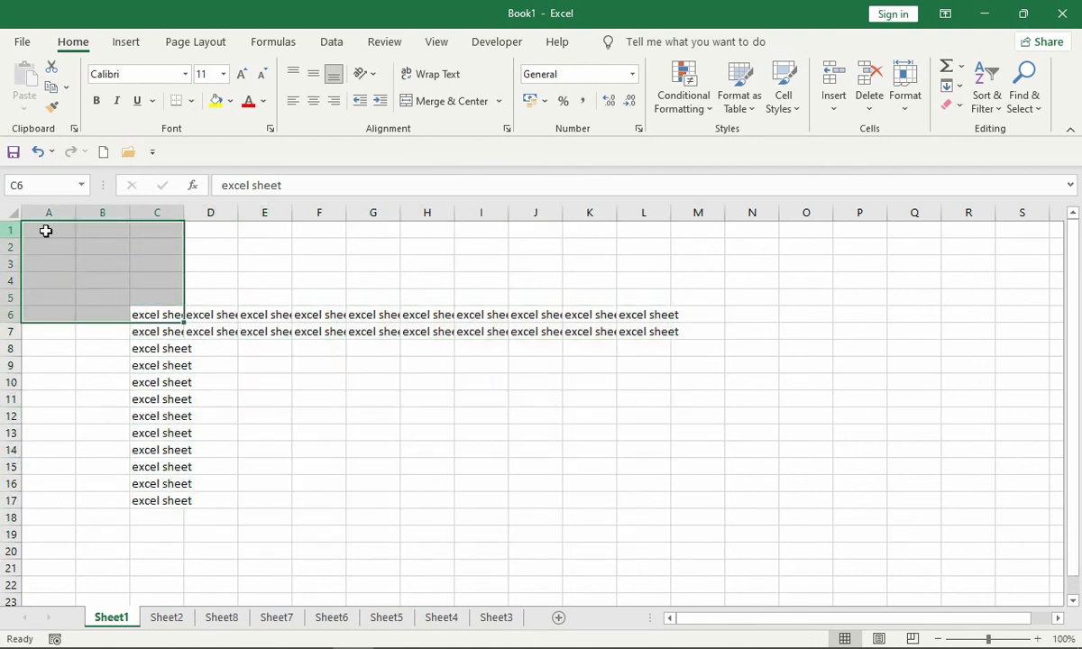
click(953, 86)
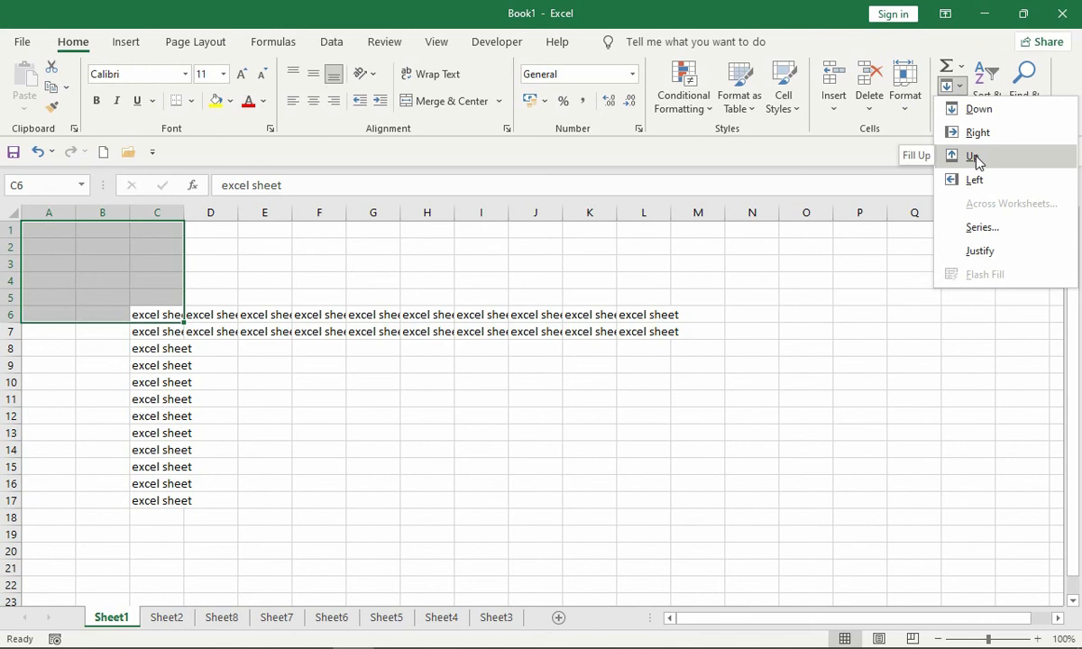
click(973, 157)
click(948, 105)
click(948, 86)
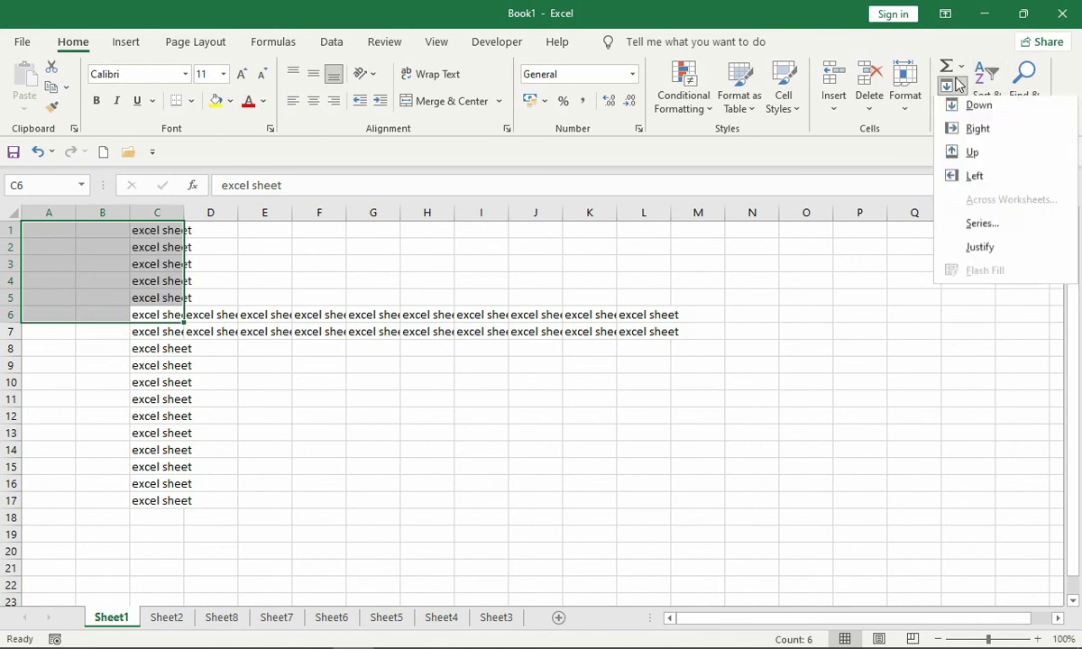
click(972, 181)
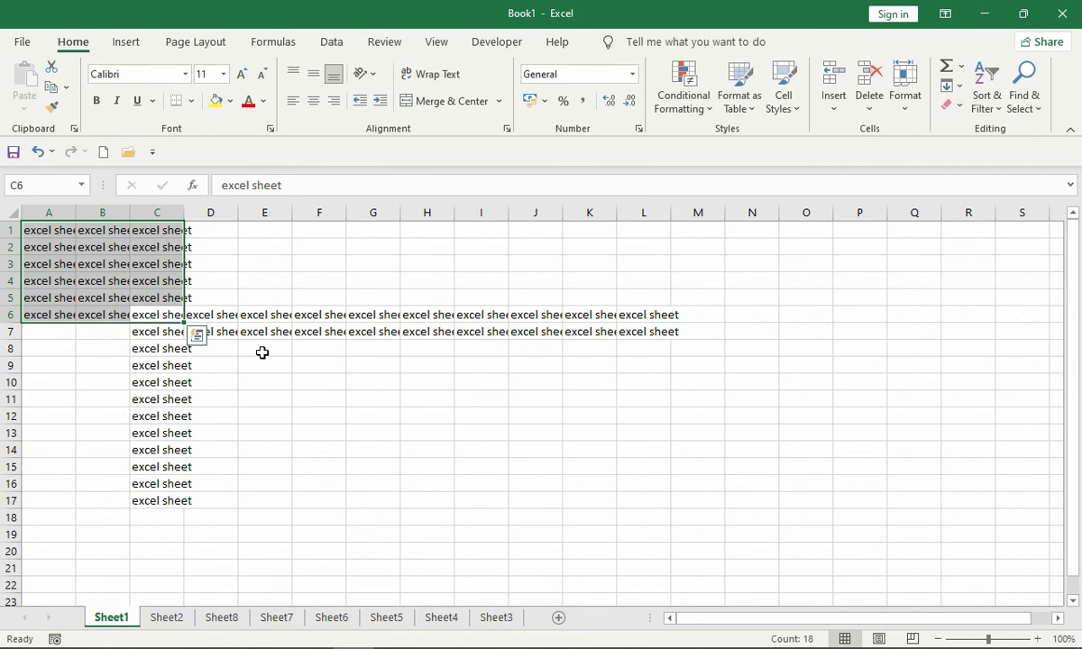
- Clear the contents of the whole data block A1:L17 and make C5 the active cell
key(ctrl+a)
key(Delete)
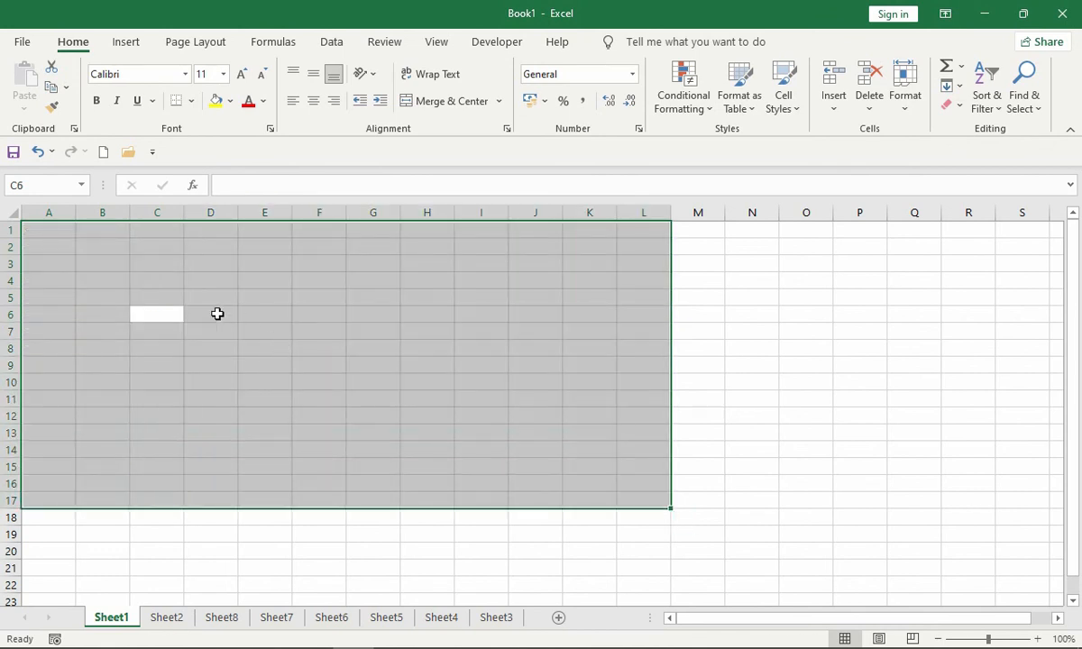
key(Up)
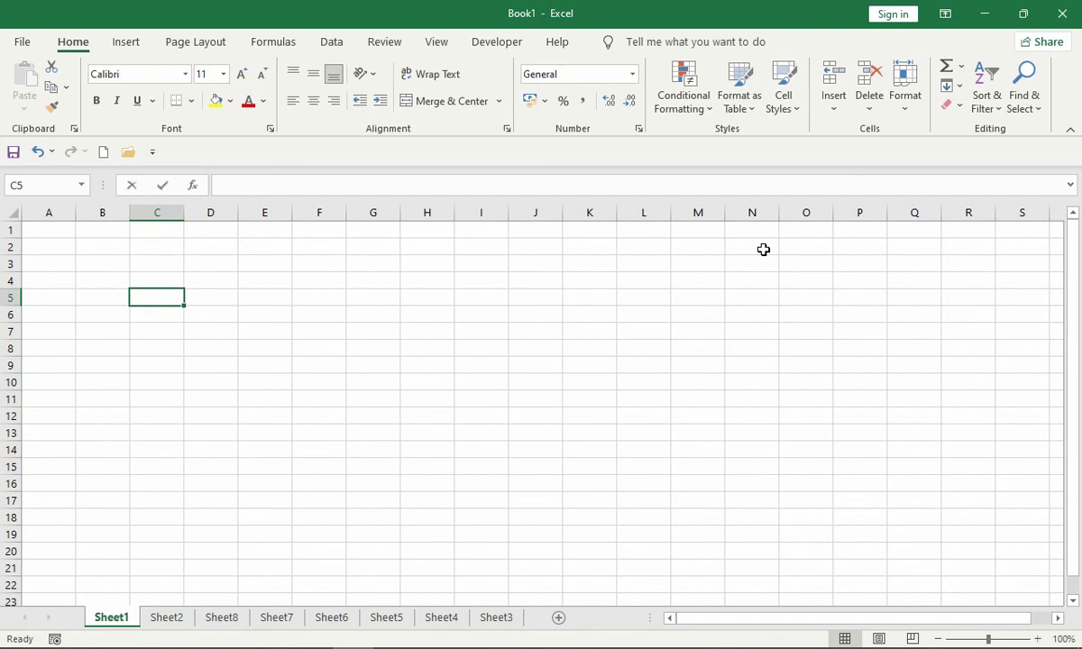
- Fill C5:C17 with the weekday series starting from Sunday, and widen column C to fit the names
text(sunday)
key(Return)
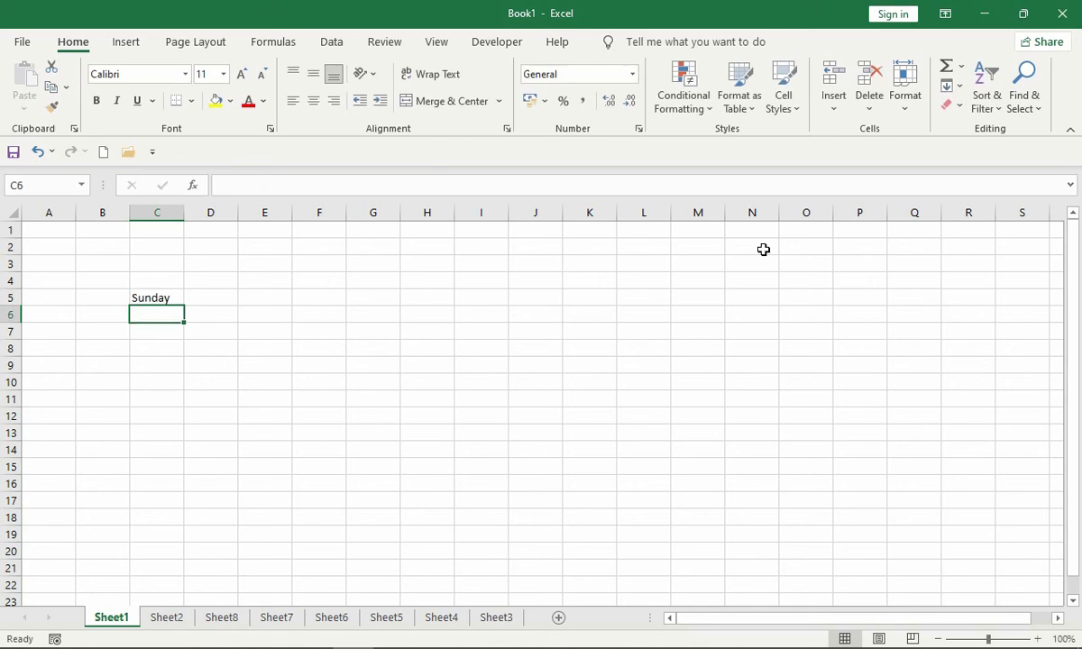
key(Up)
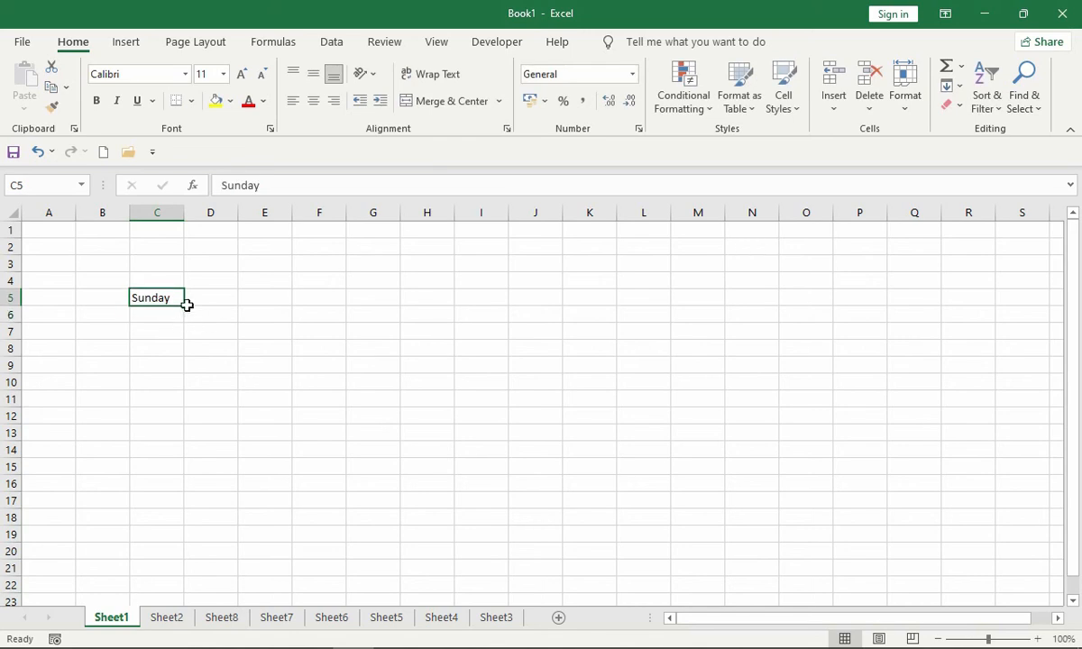
drag(184, 305, 166, 514)
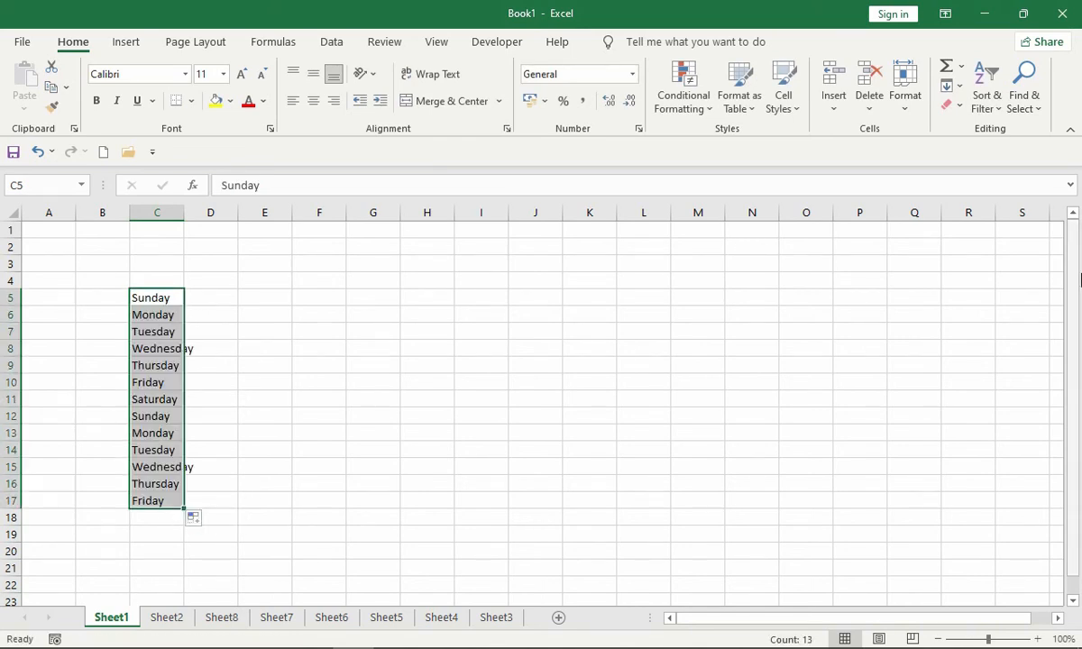
drag(184, 212, 197, 212)
- Enter "sun" in D5 and auto-fill the abbreviated weekday series down to D17 alongside column C
click(221, 303)
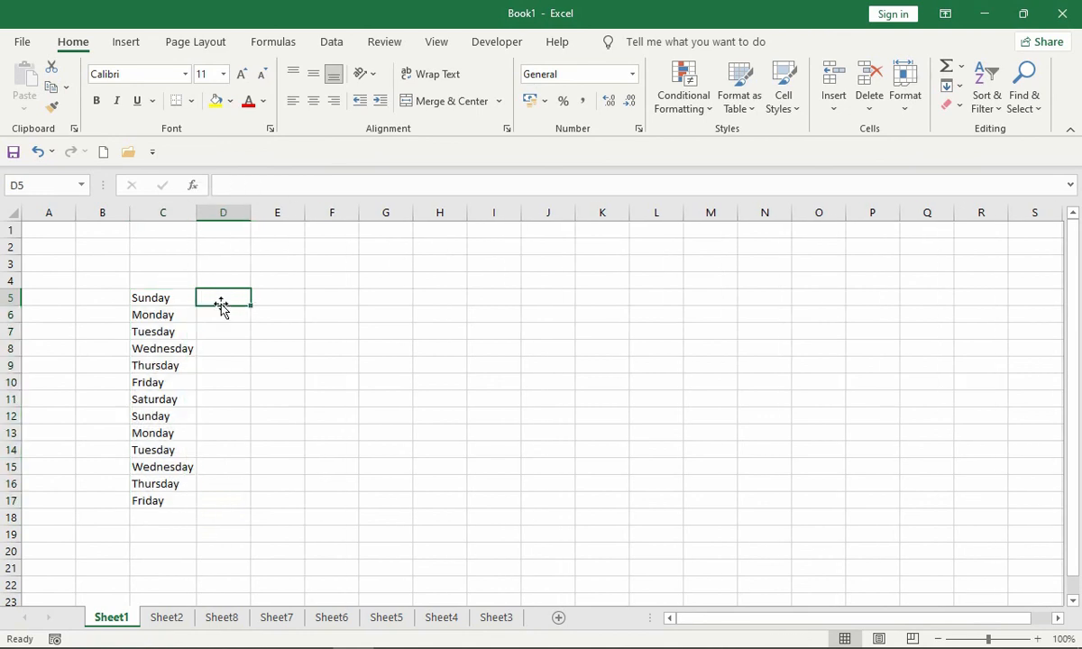
text(sun)
key(Return)
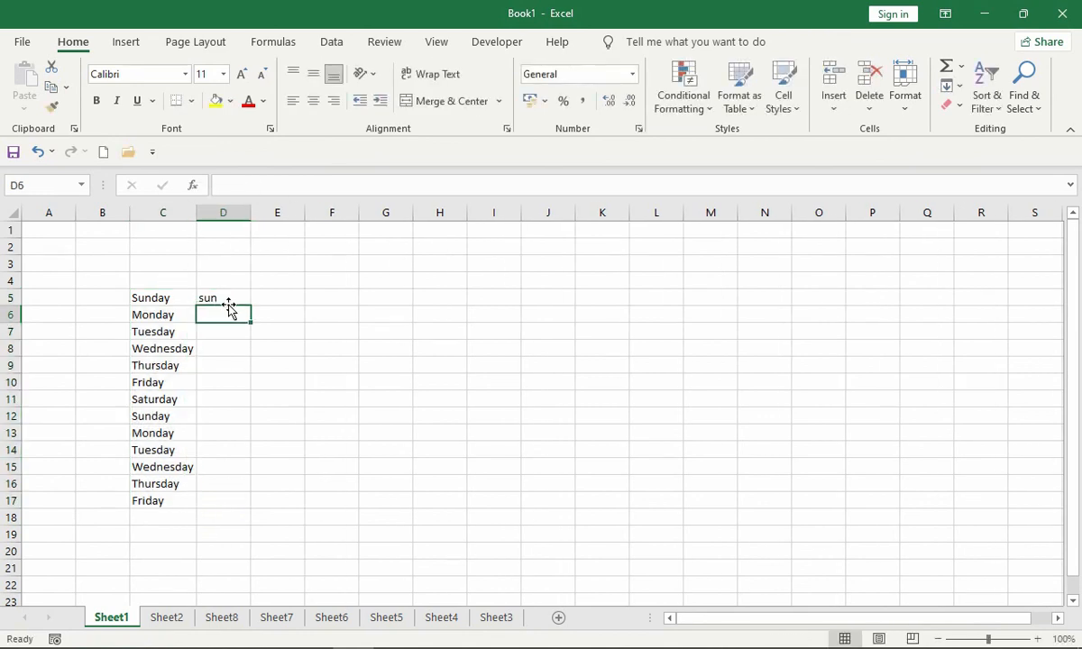
click(242, 298)
mouse_move(253, 306)
mouse_down()
mouse_move(229, 434)
mouse_move(235, 307)
mouse_up()
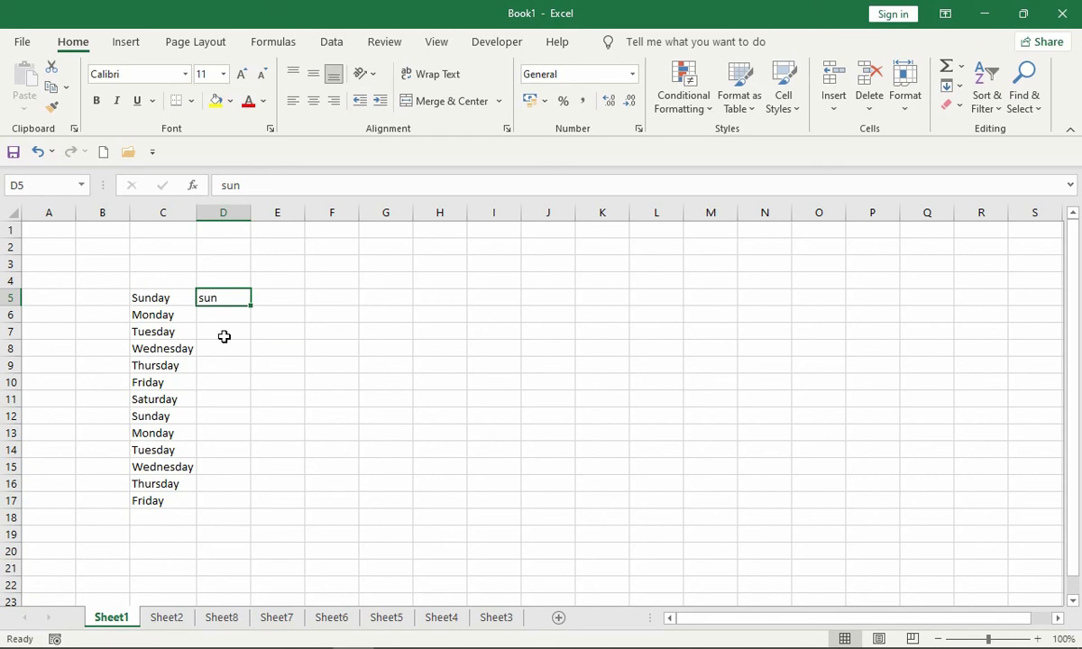
drag(177, 293, 156, 502)
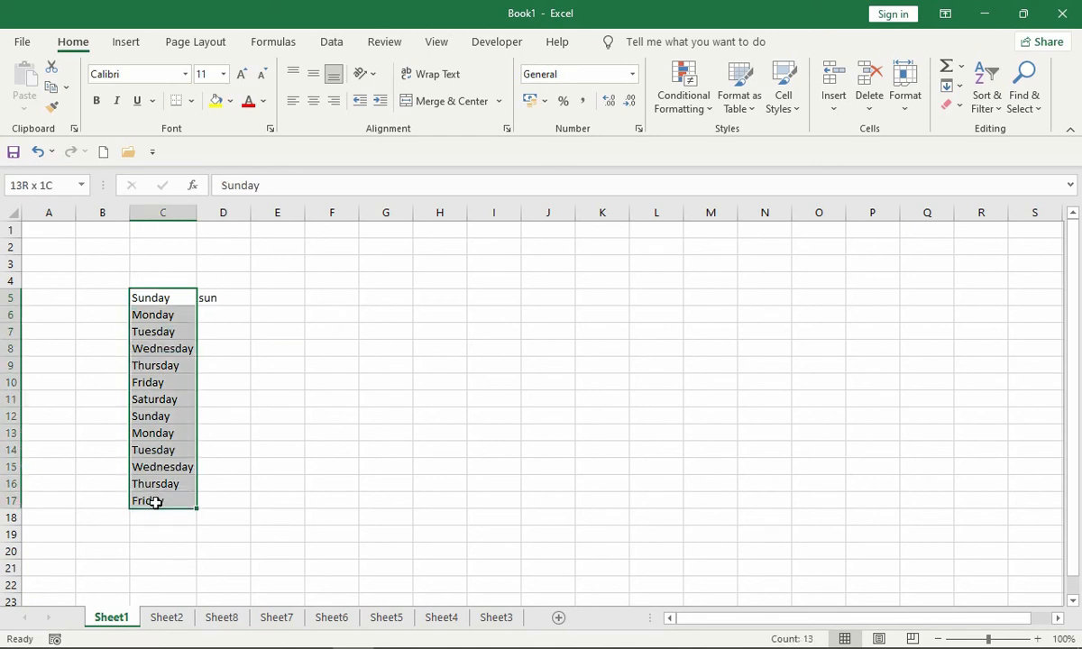
click(238, 294)
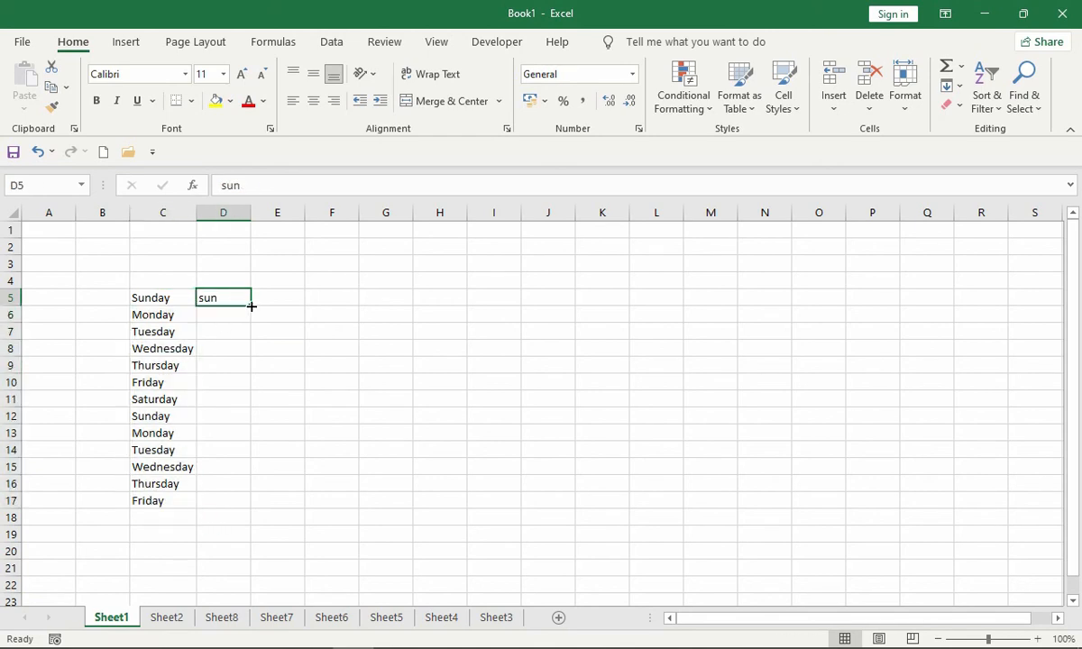
double_click(252, 306)
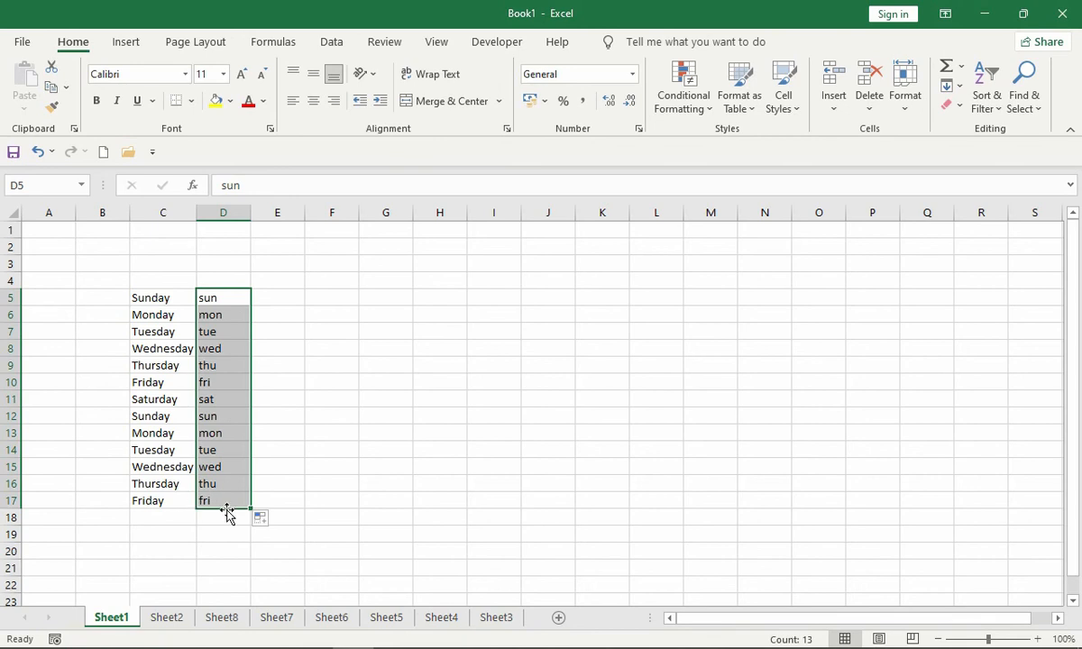
- Enter "january" in E5 and fill the month series down through E17
click(292, 294)
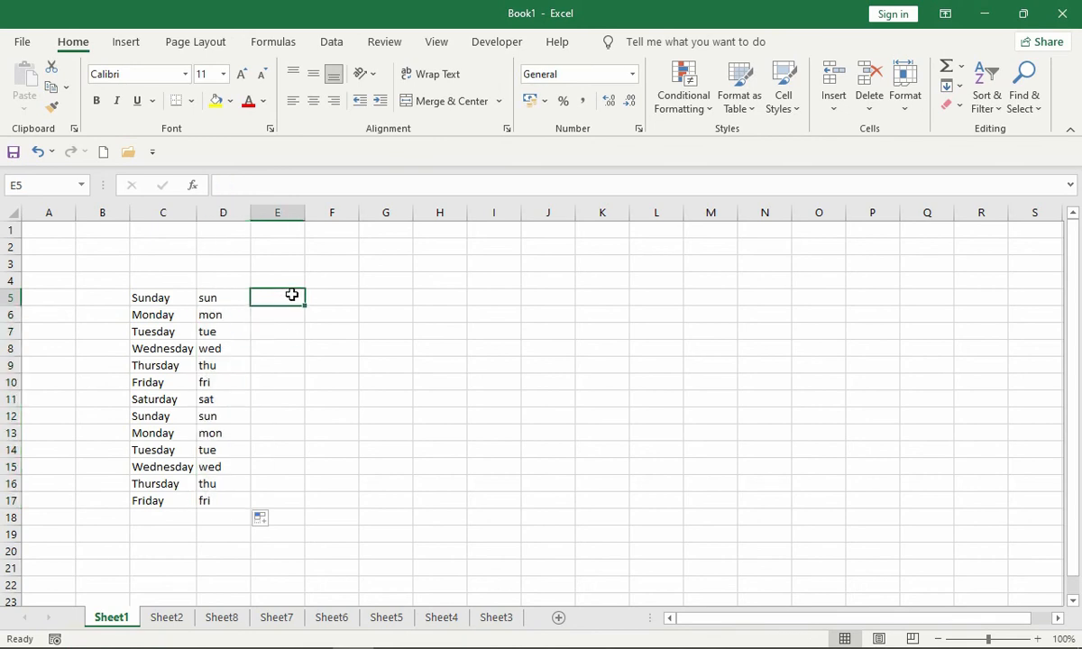
text(janau)
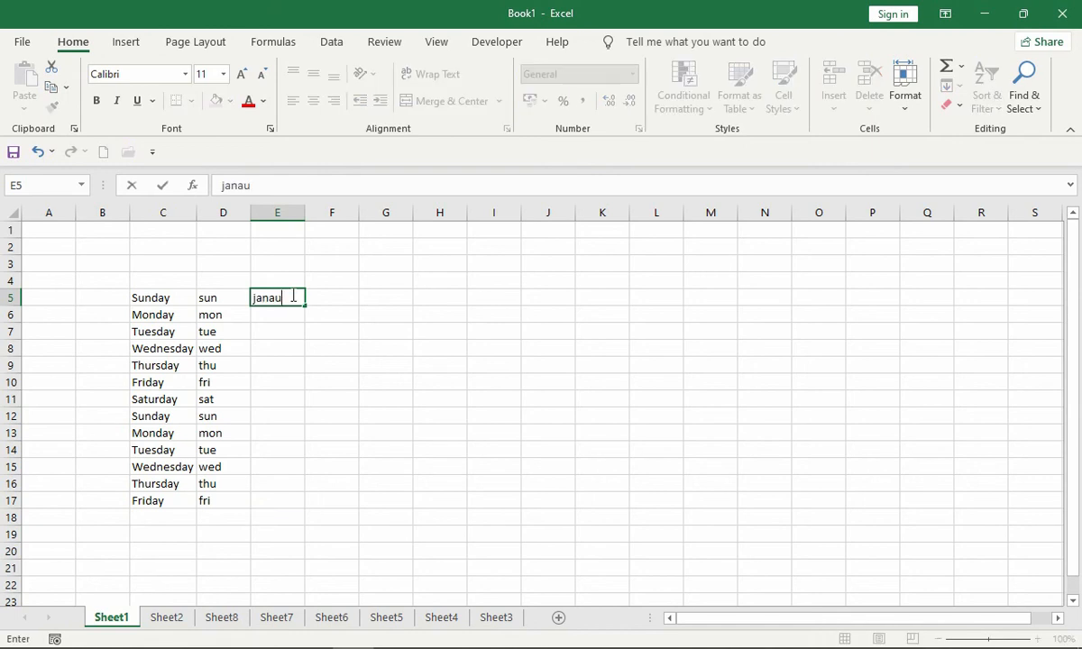
key(BackSpace)
key(BackSpace)
text(uary)
key(ctrl+Return)
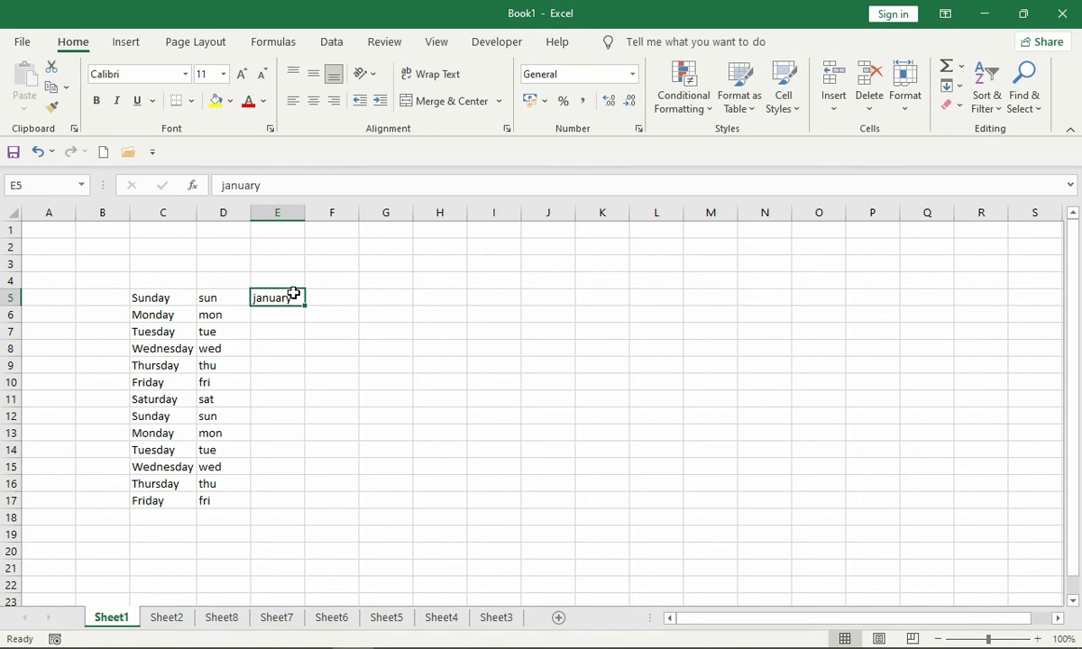
drag(306, 307, 299, 509)
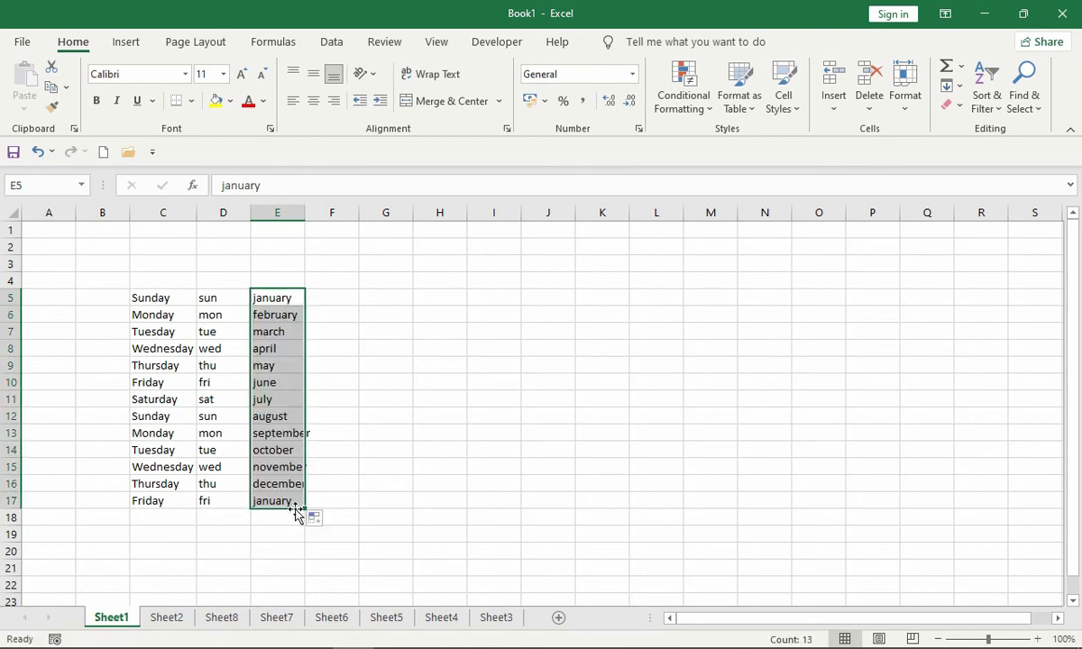
- Clear the contents of the range C5:F17 and select only cell C5
drag(143, 297, 307, 505)
key(Delete)
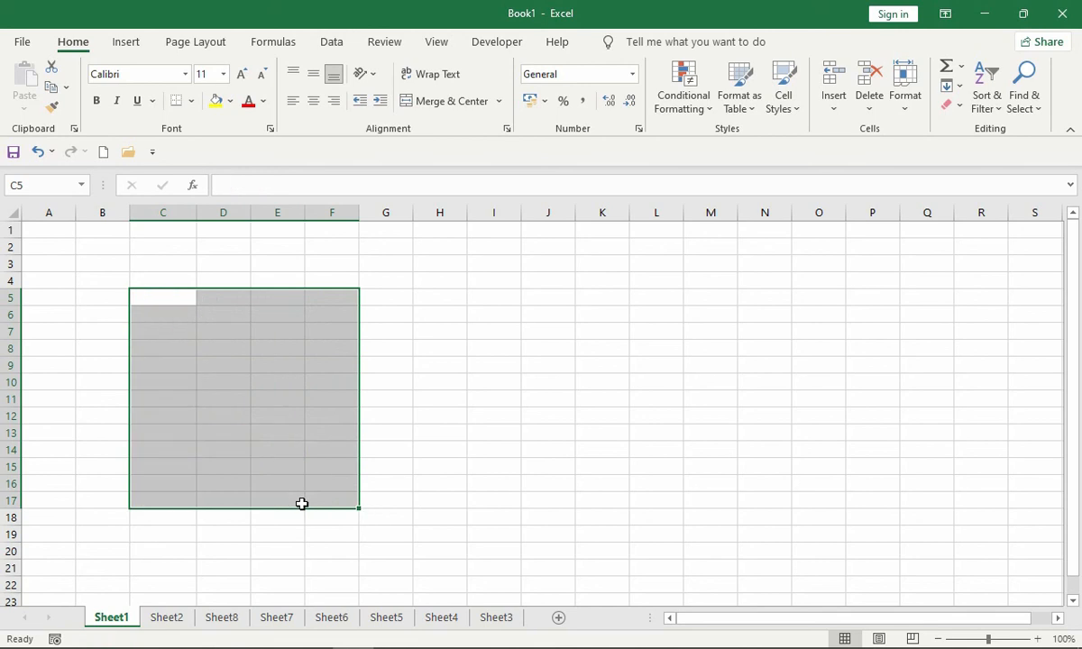
click(173, 300)
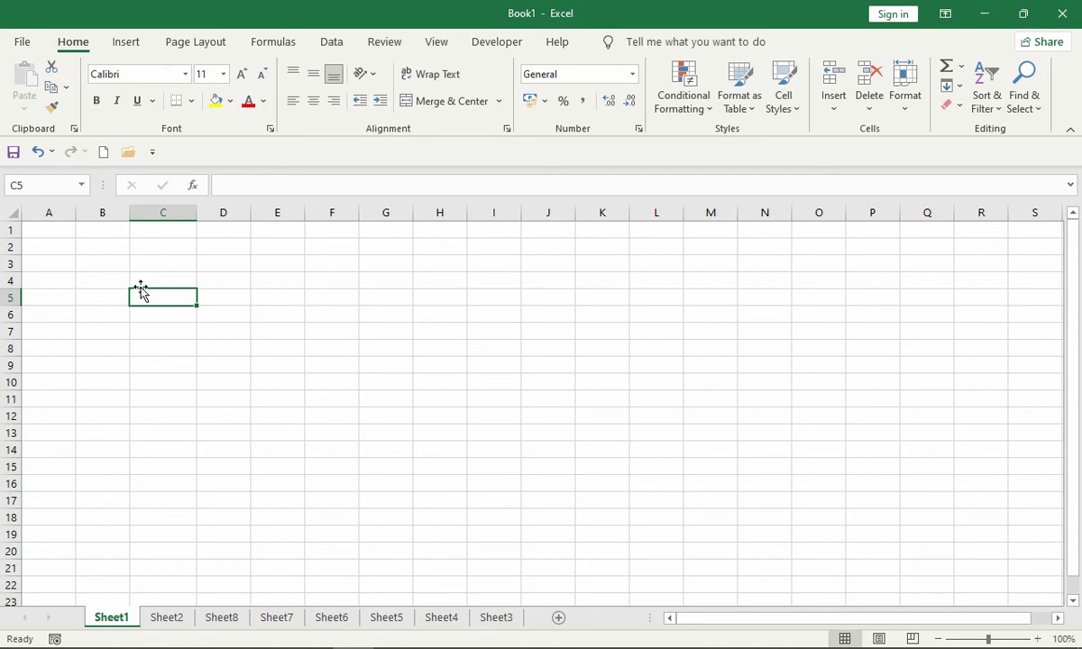
- Open the Custom Lists editor from the General section of Excel's advanced options
click(21, 42)
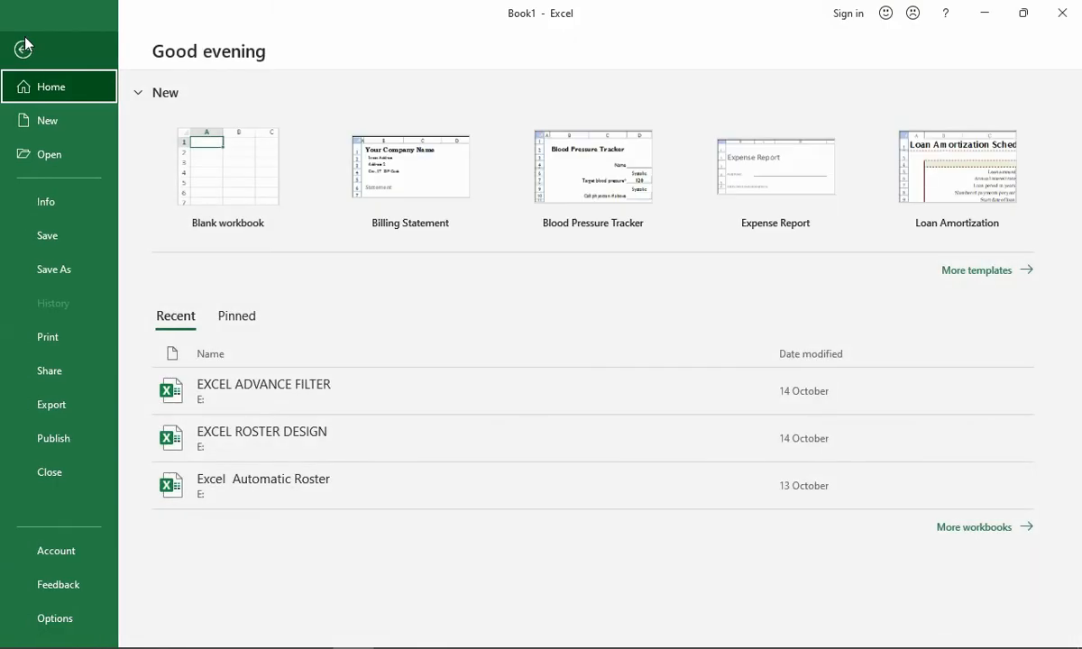
click(56, 618)
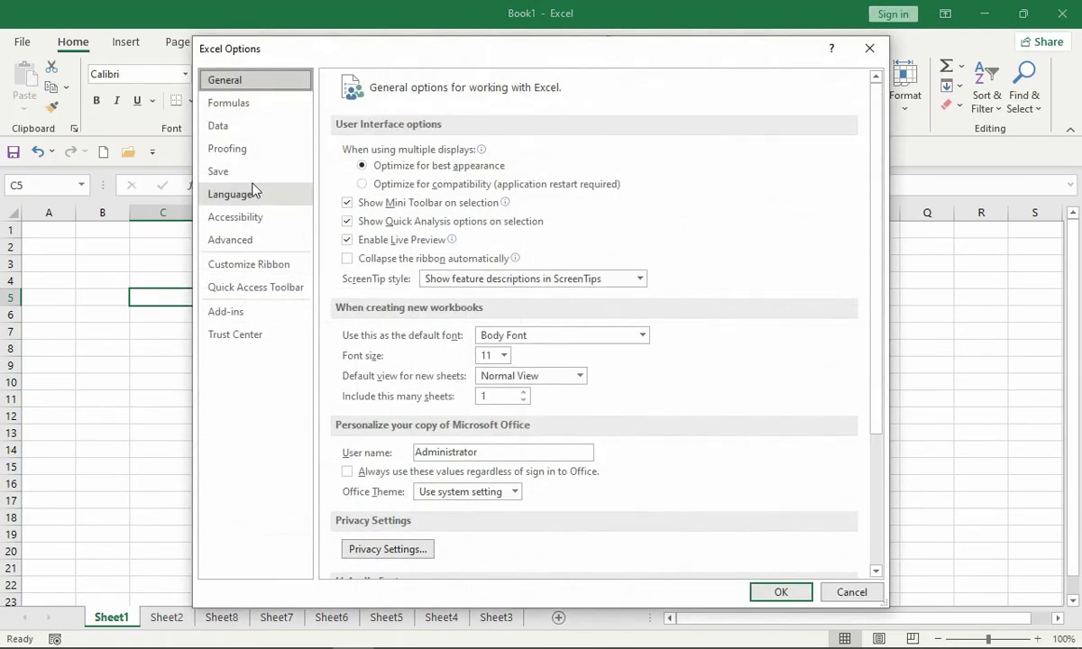
click(243, 239)
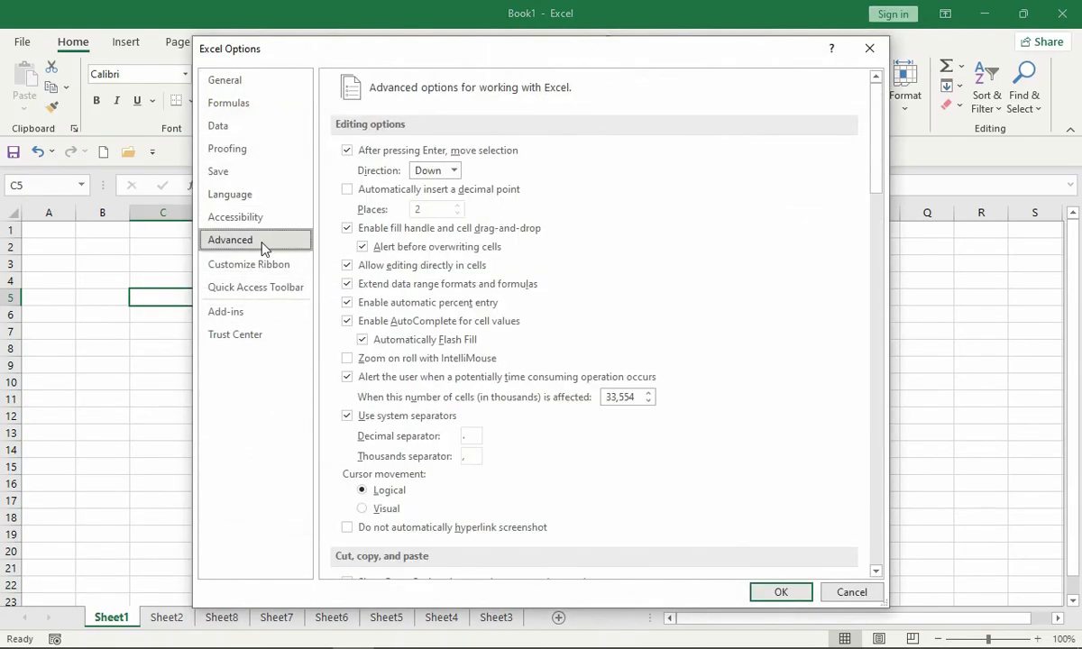
scroll(859, 270, down, 15)
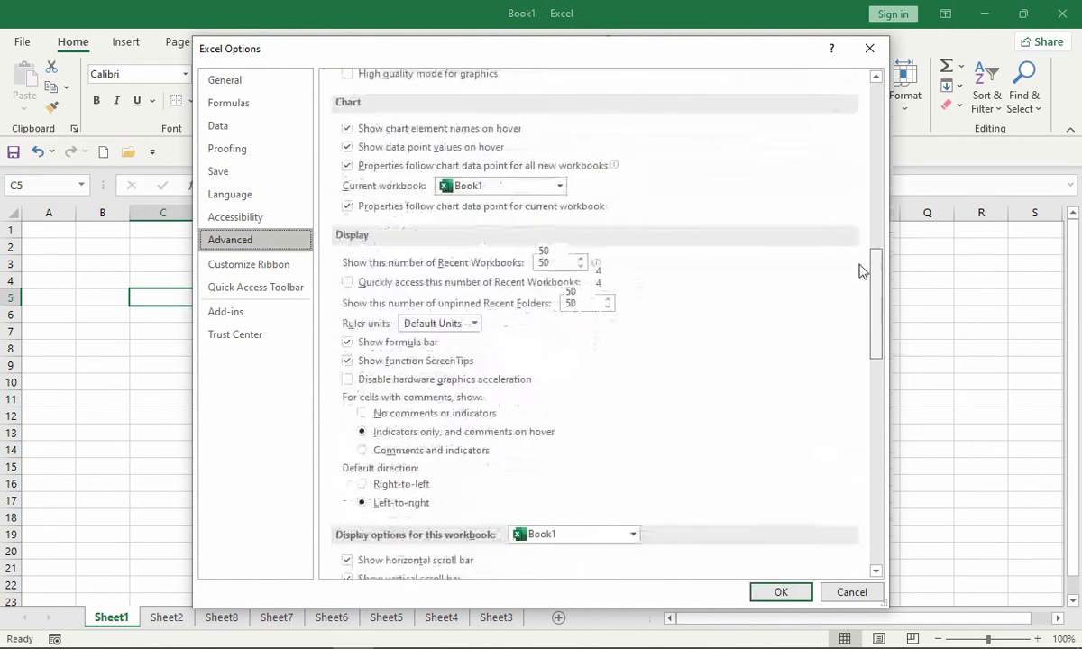
scroll(859, 270, down, 20)
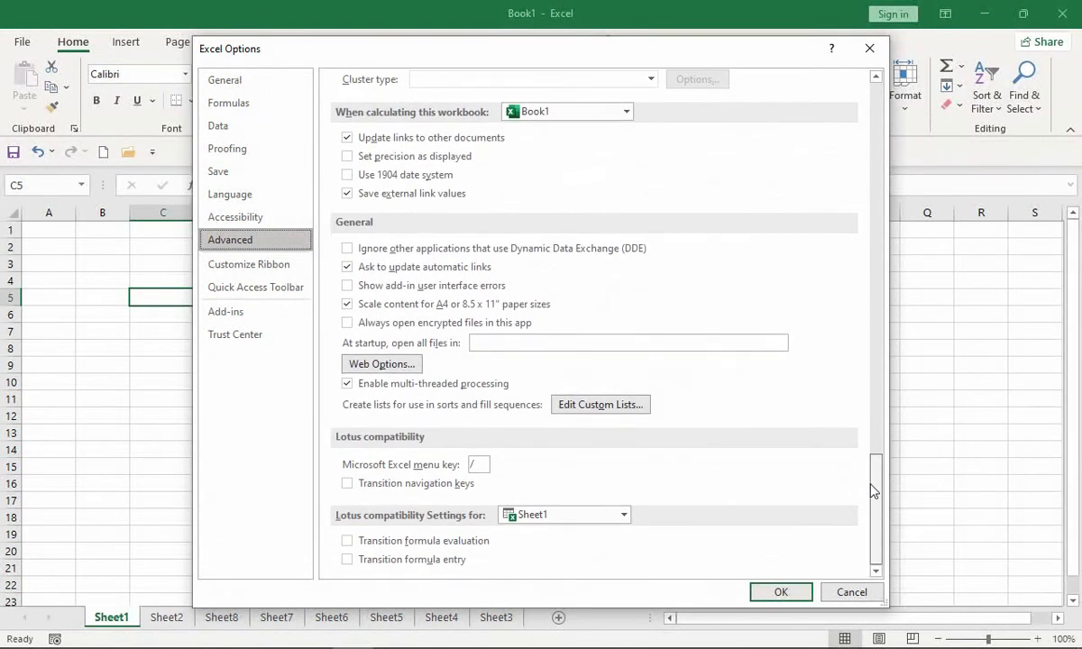
click(612, 407)
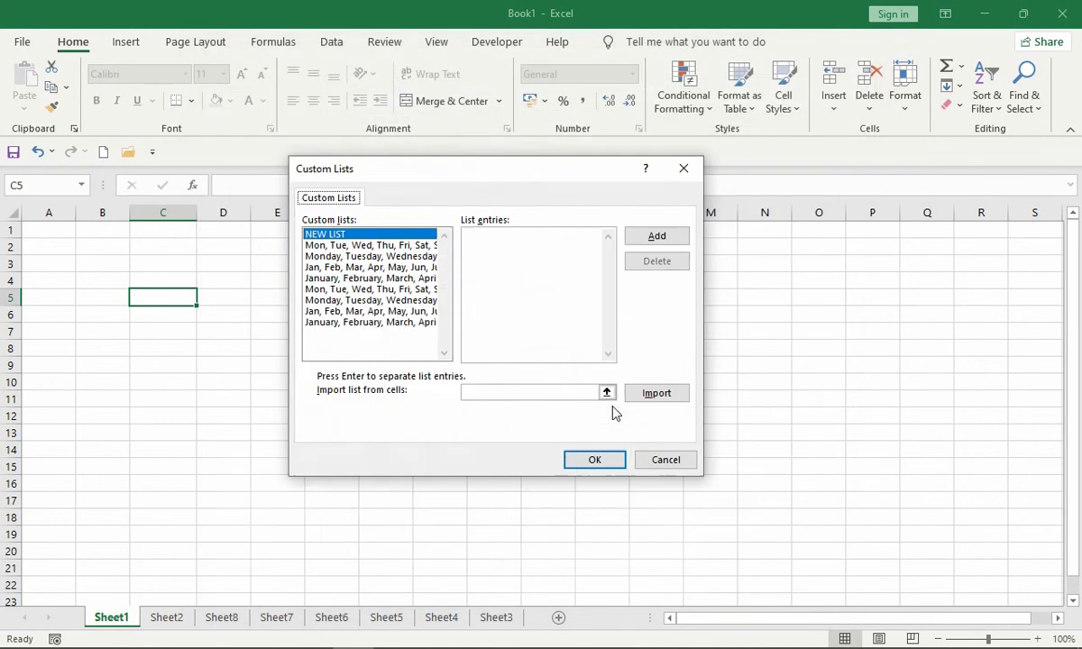
drag(465, 160, 458, 155)
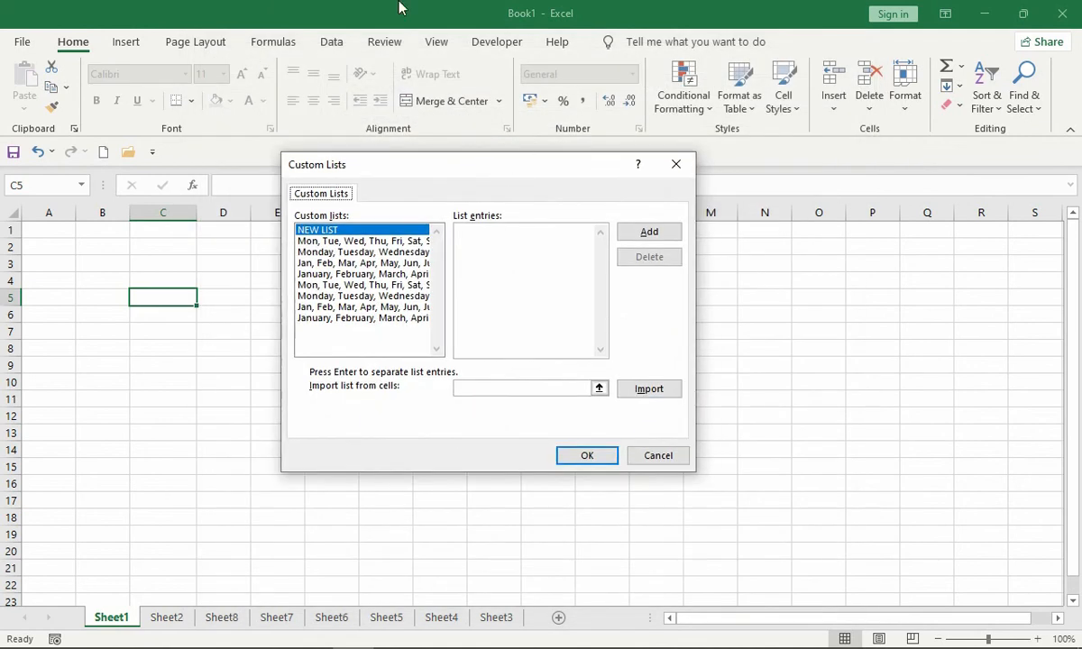
- Enter a comma-separated series of twenty first names as the entries of a new custom list
click(481, 246)
key(BackSpace)
key(BackSpace)
text(Aman, Viajy, Pi)
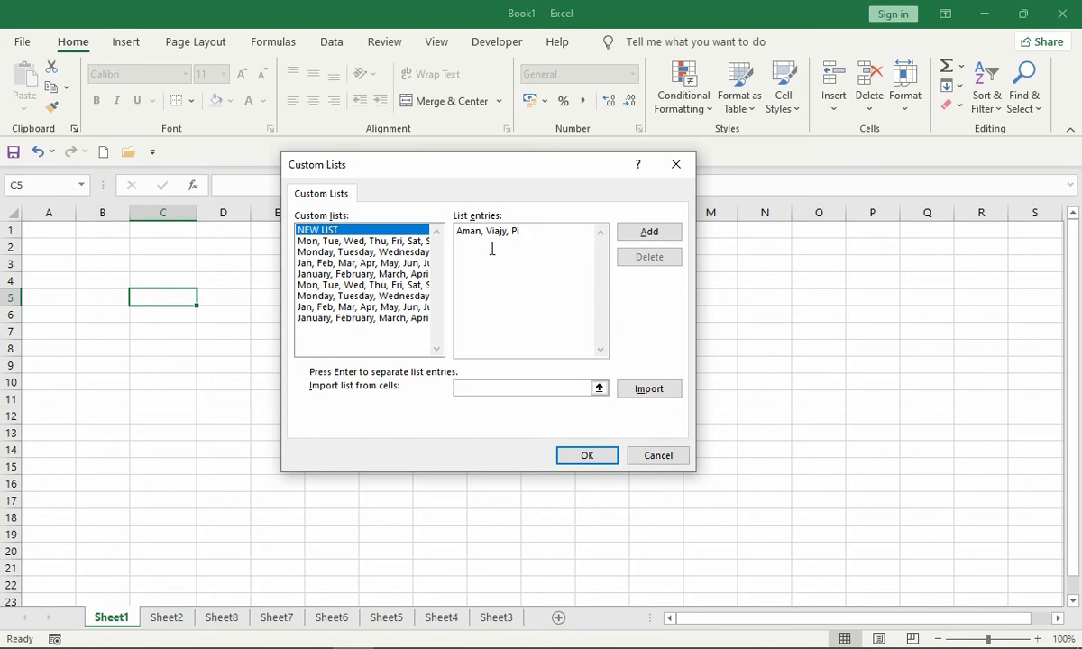
text(yush, Harish, Kiran, Deepika, Poonam, Pooja, Sarita, Yash,)
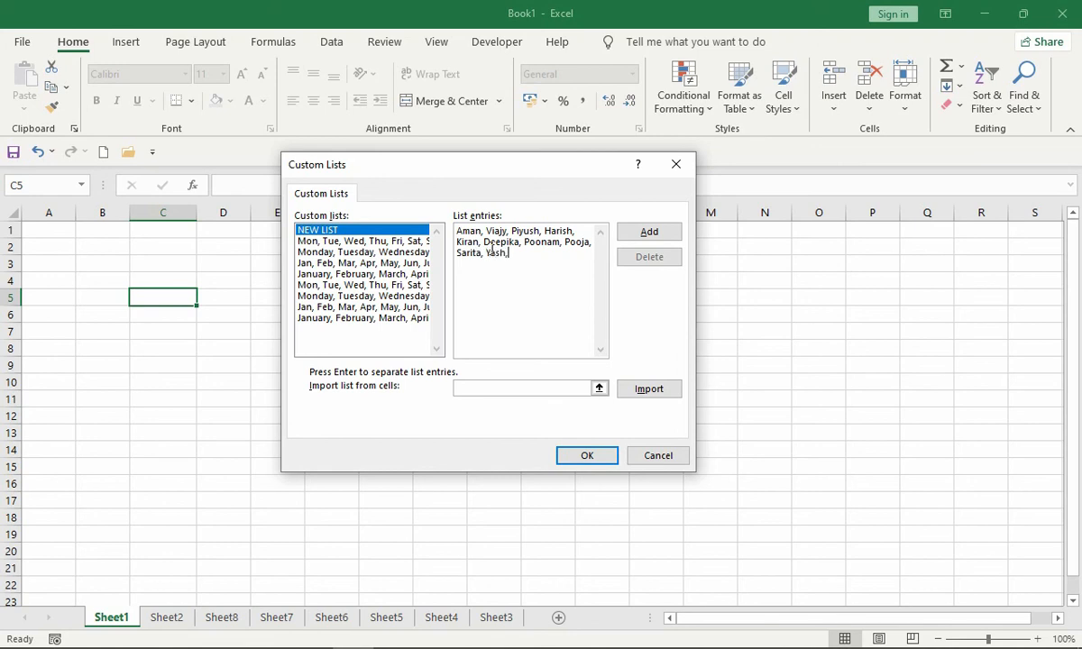
text(manish, Nitu, Renu, Ranjan,)
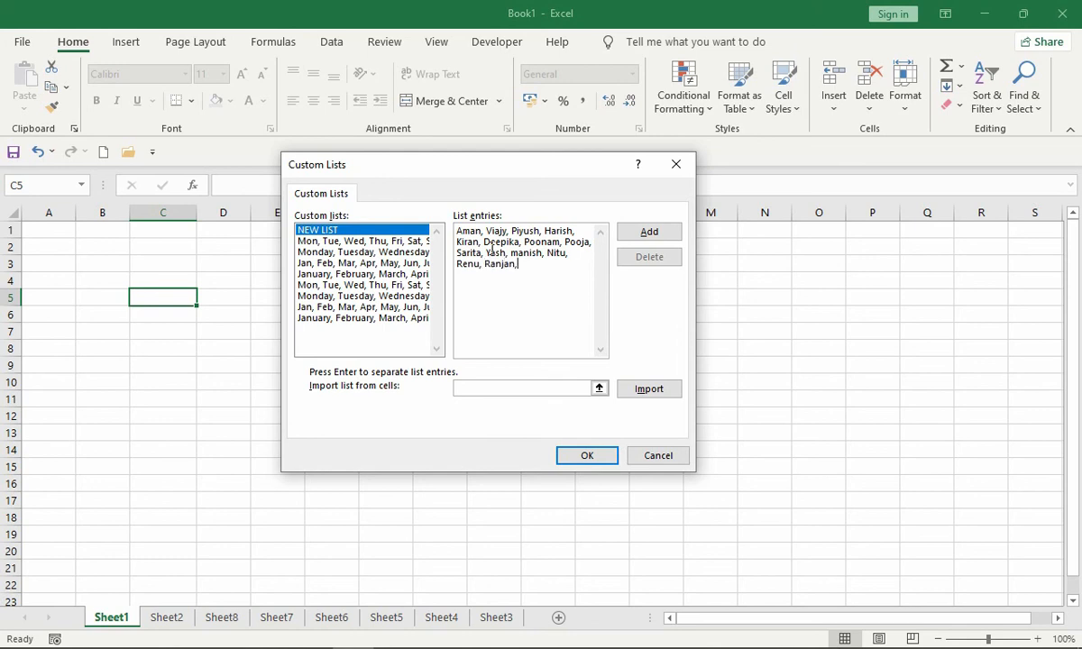
text( Nayan, Dipesh, Mayank,)
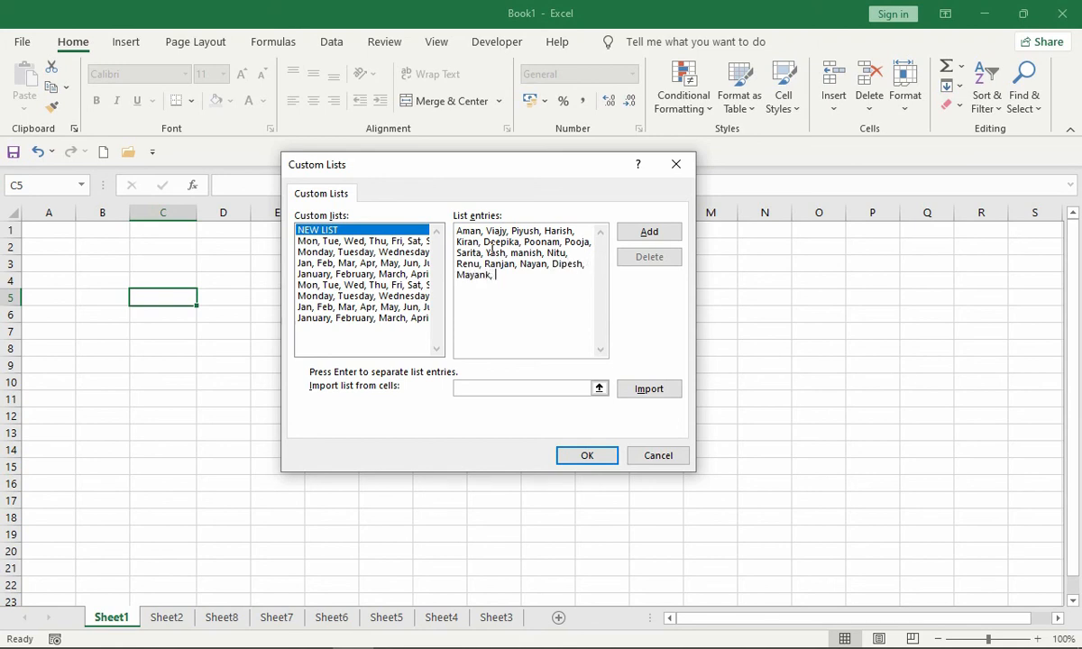
text( Komal, Chandan, Raaj)
- Add the entered names to the custom lists and confirm both the list editor and the Excel options
click(649, 236)
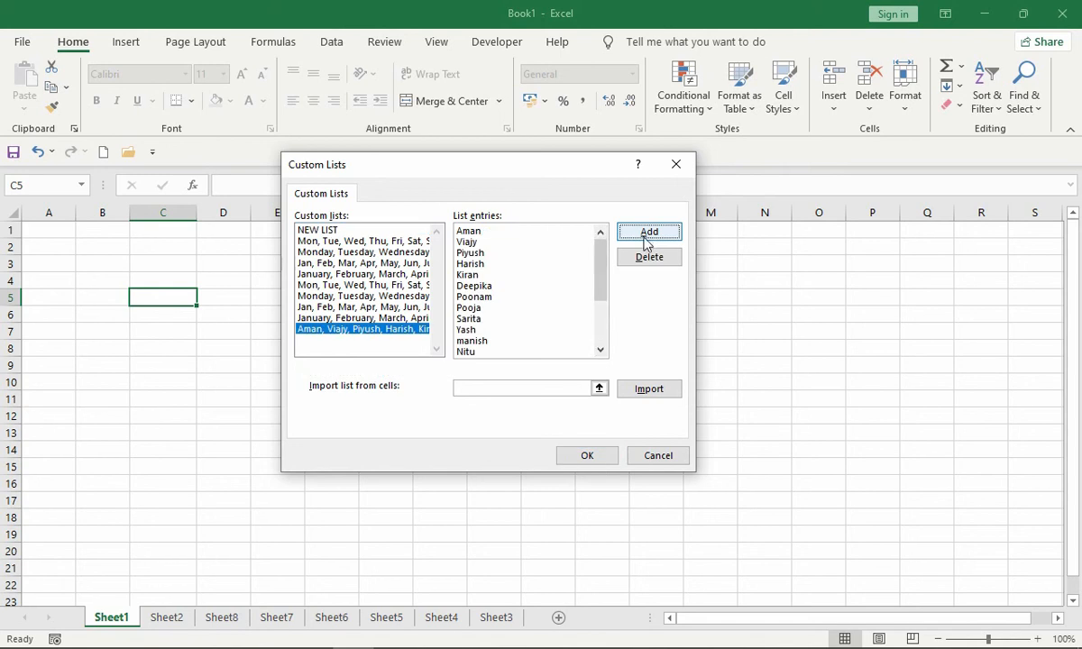
click(583, 456)
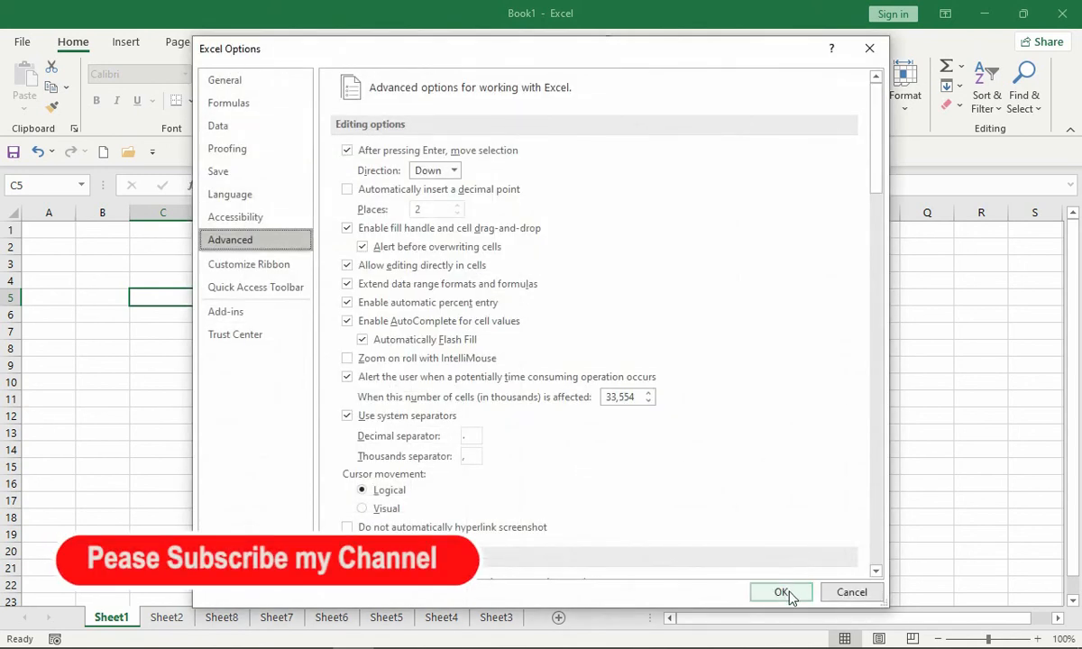
click(786, 595)
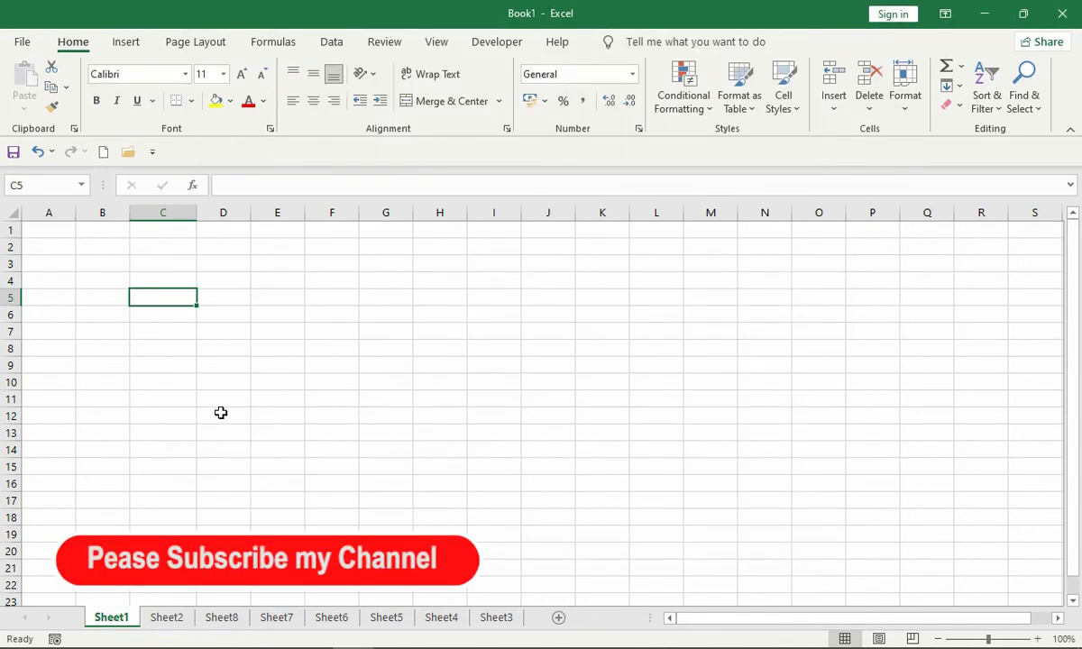
- Enter the custom list's fourteenth name in lowercase in C5 and auto-fill the name series down through C22
text(ranjan)
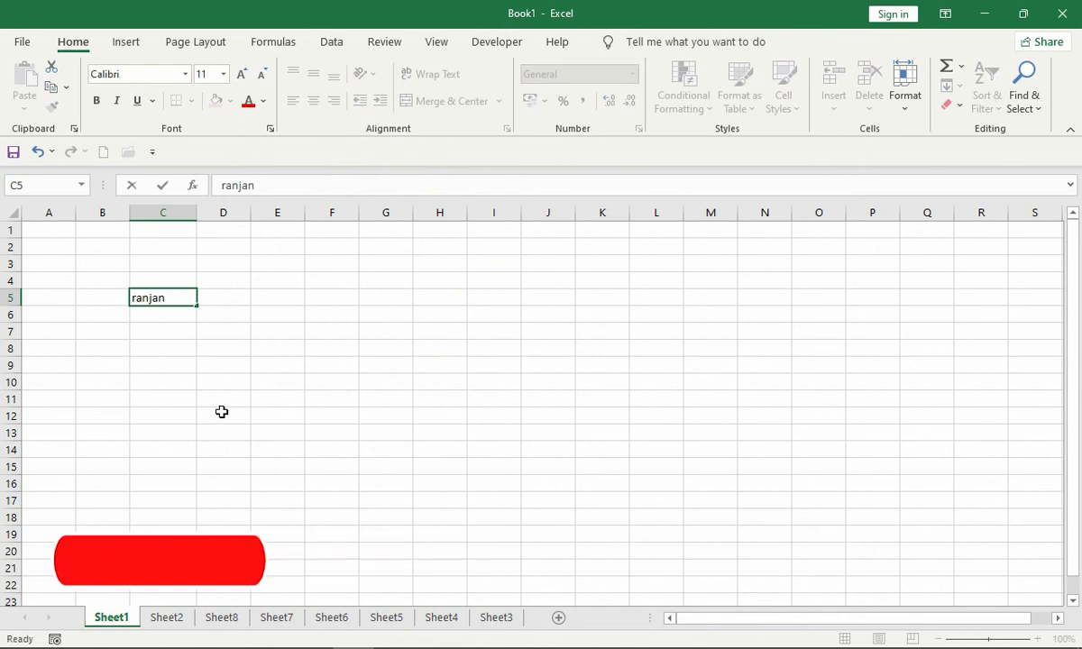
key(Return)
key(Up)
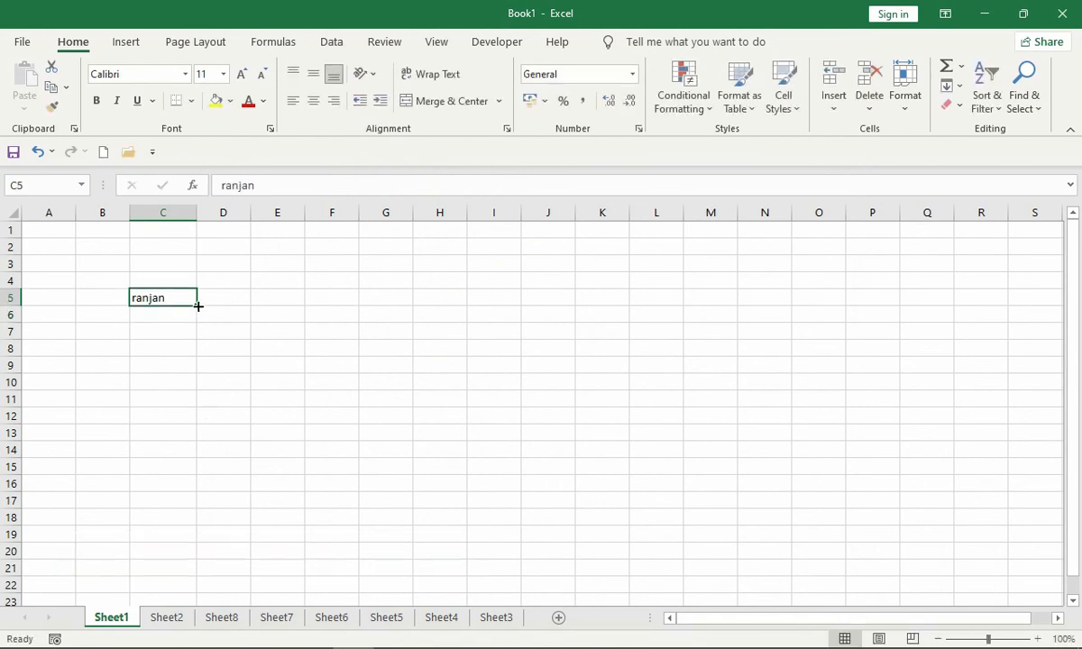
drag(197, 305, 186, 490)
drag(181, 586, 179, 595)
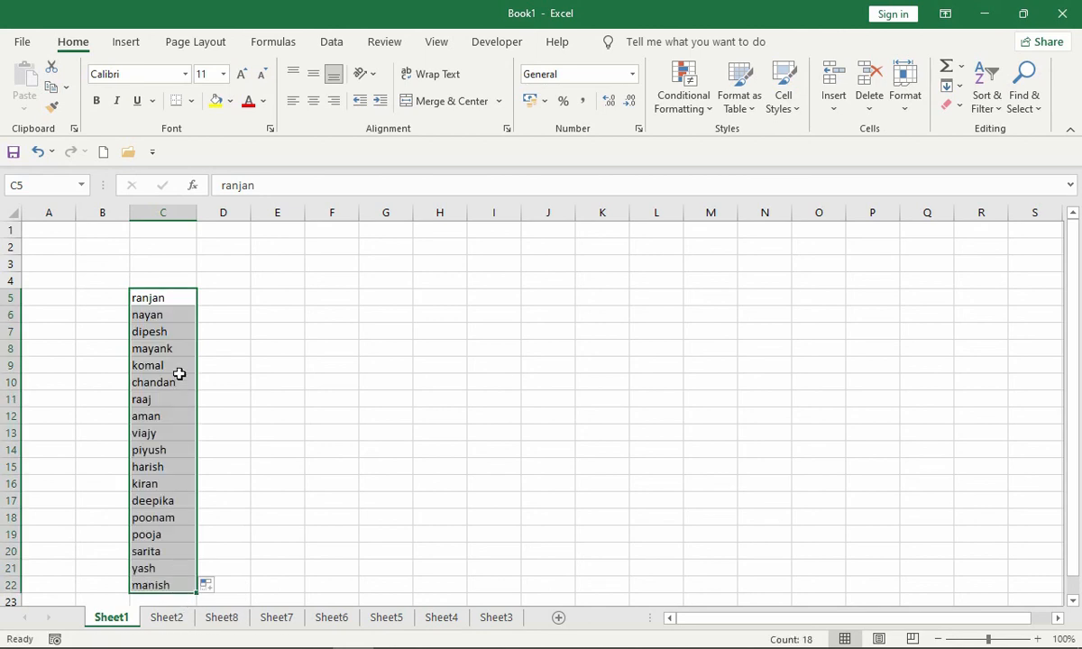
- Extend the custom name series in column C down through C25
scroll(184, 401, down, 3)
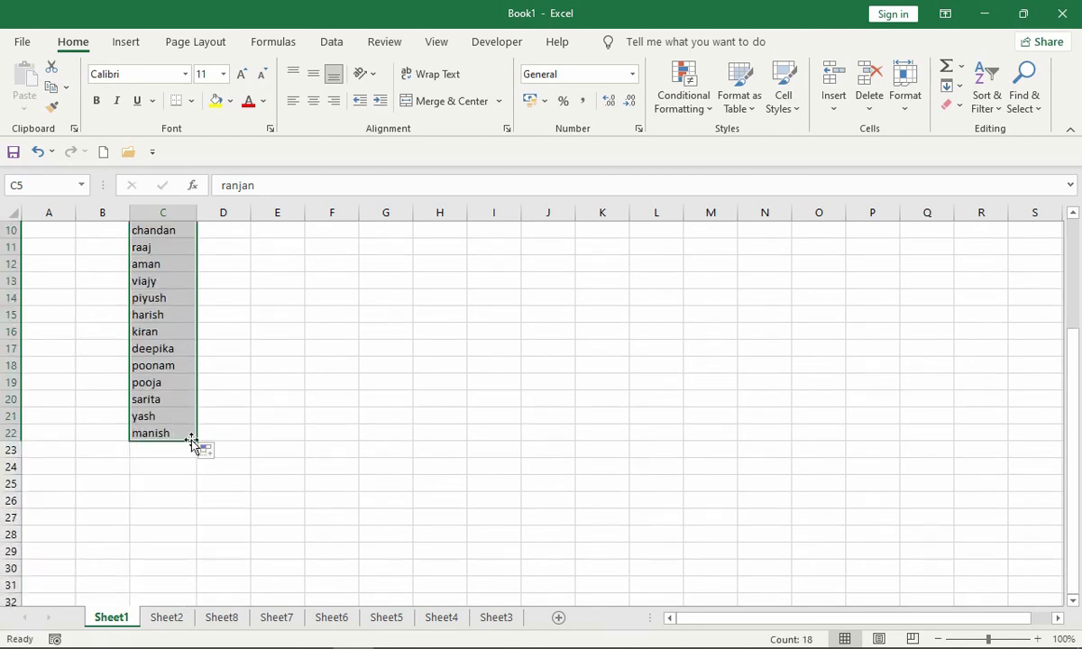
drag(196, 441, 198, 491)
scroll(209, 475, up, 3)
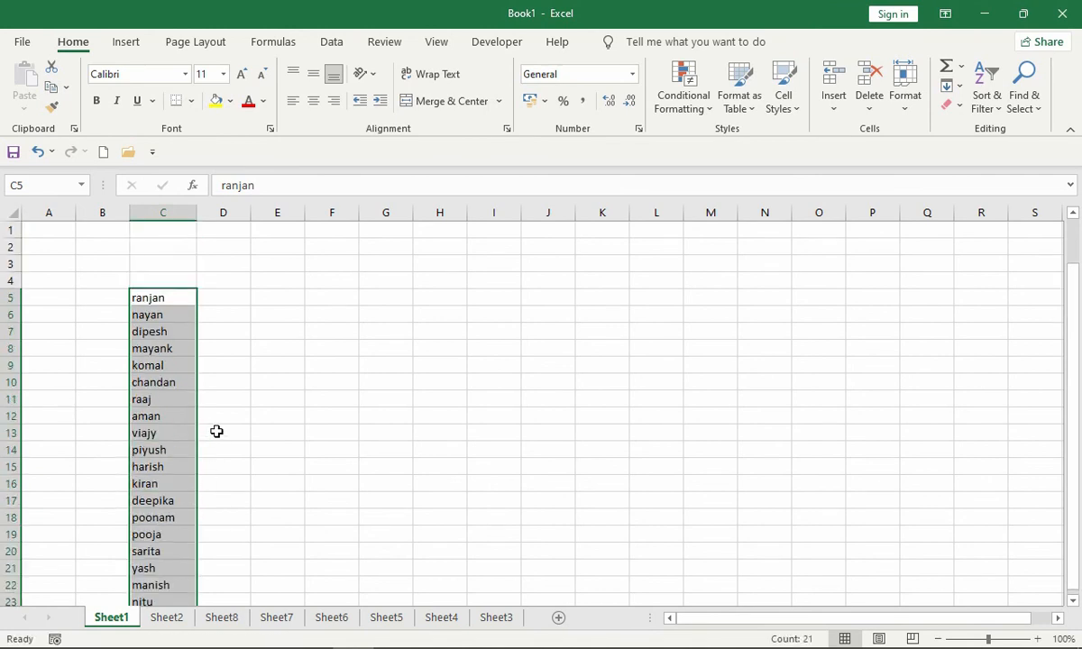
scroll(210, 411, down, 1)
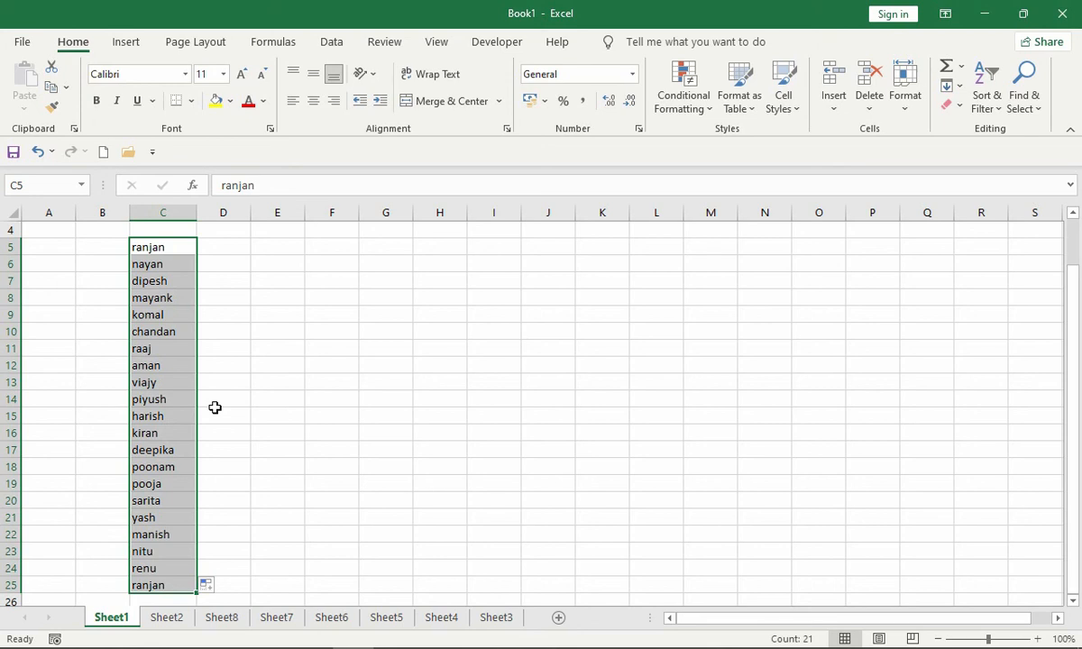
- Enter 1 in E5 and fill it down through E21
click(291, 254)
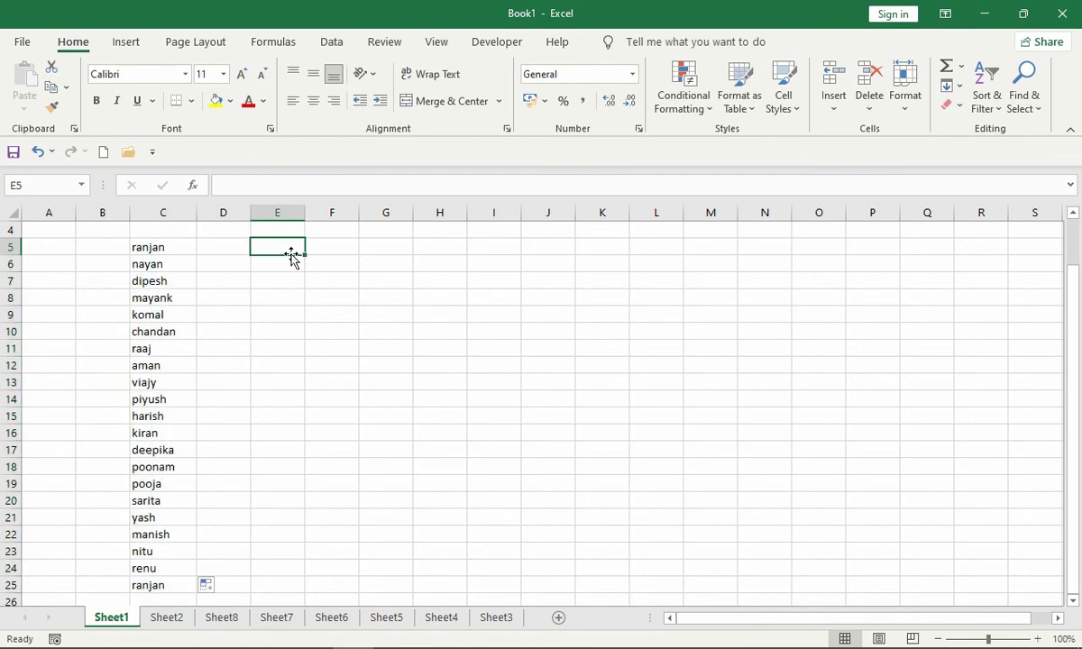
text(1)
key(Return)
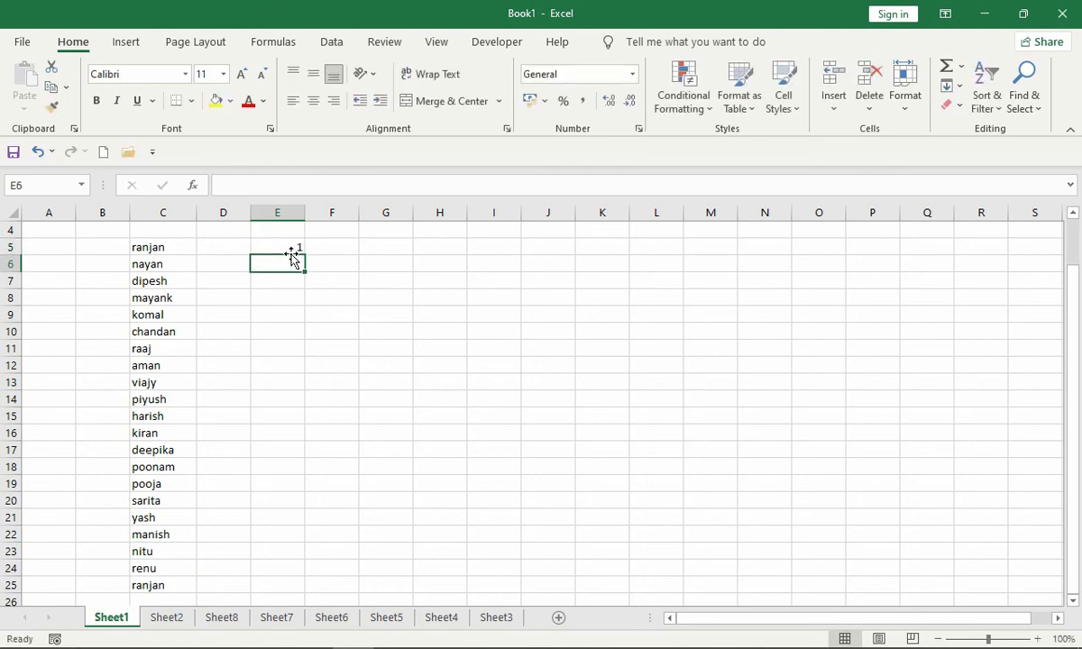
click(288, 245)
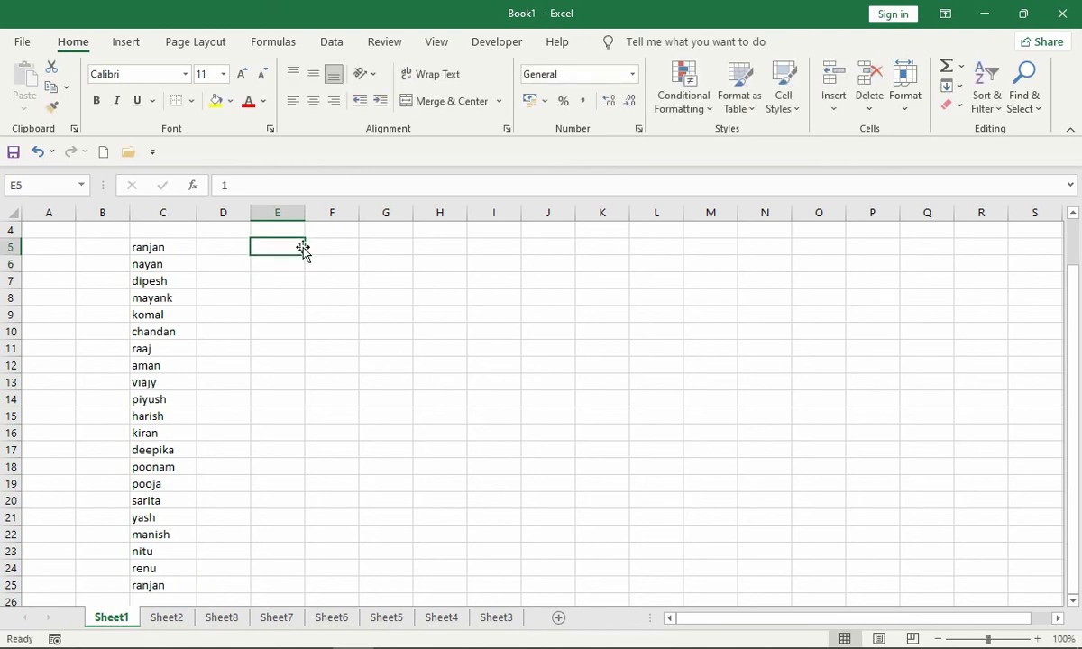
drag(306, 255, 298, 516)
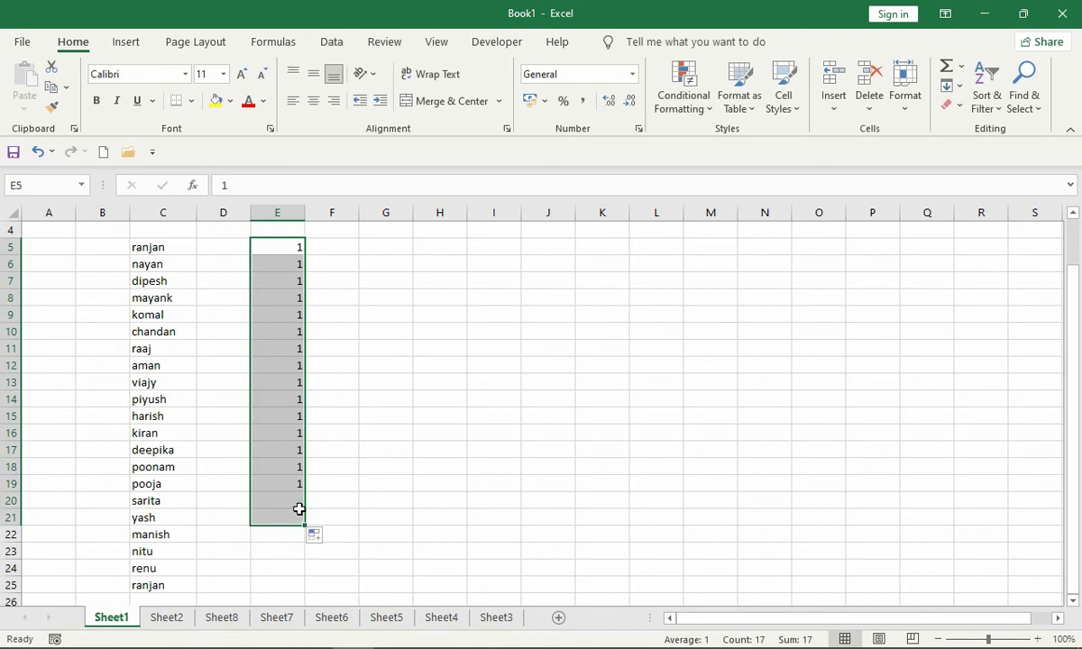
click(311, 636)
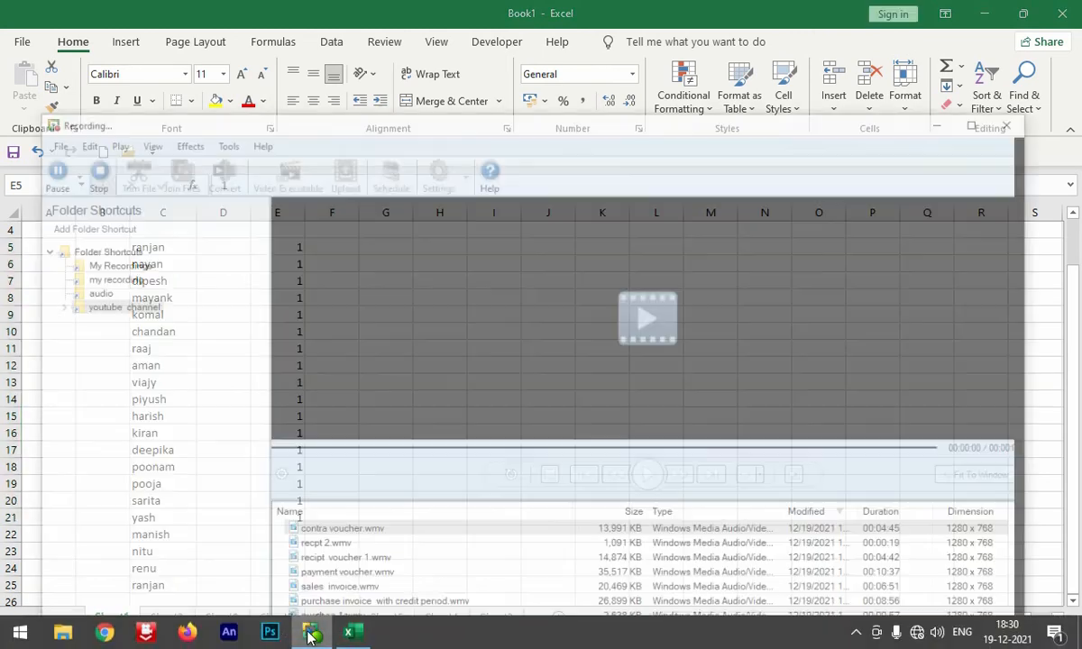
click(25, 113)
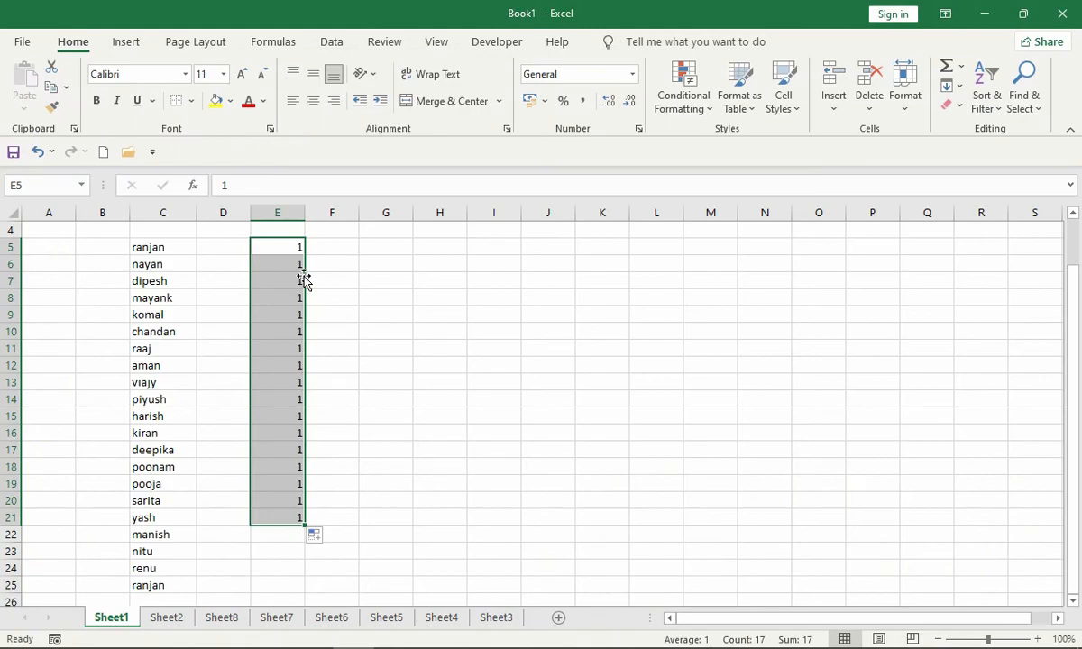
- Clear the contents of E5:E21 and enter 1 again in E5
key(Delete)
click(261, 250)
text(1)
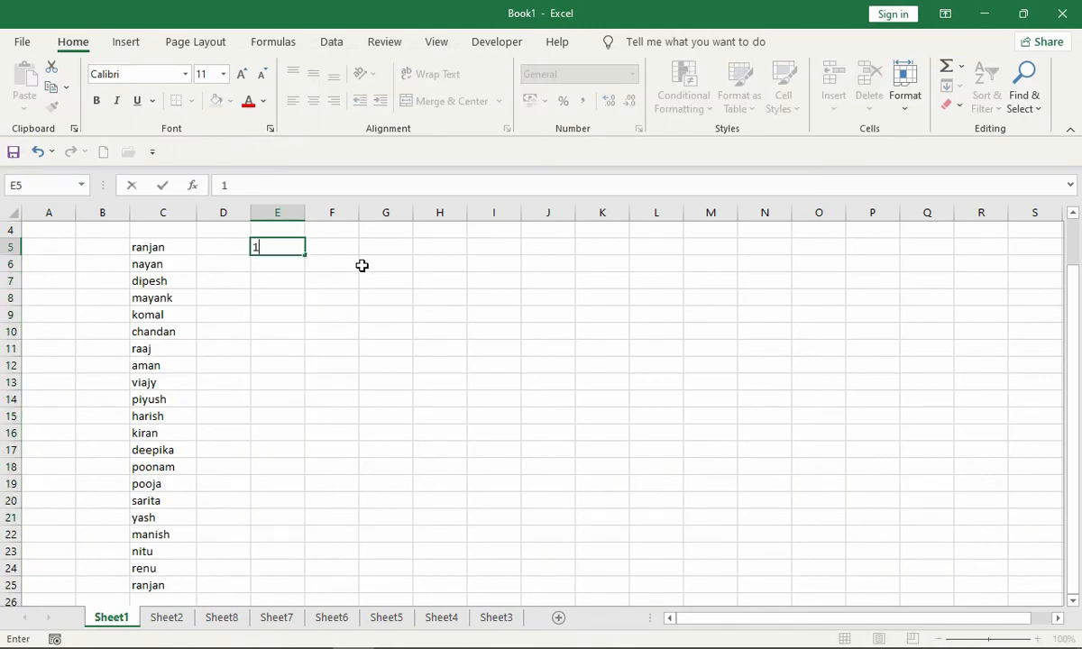
key(Return)
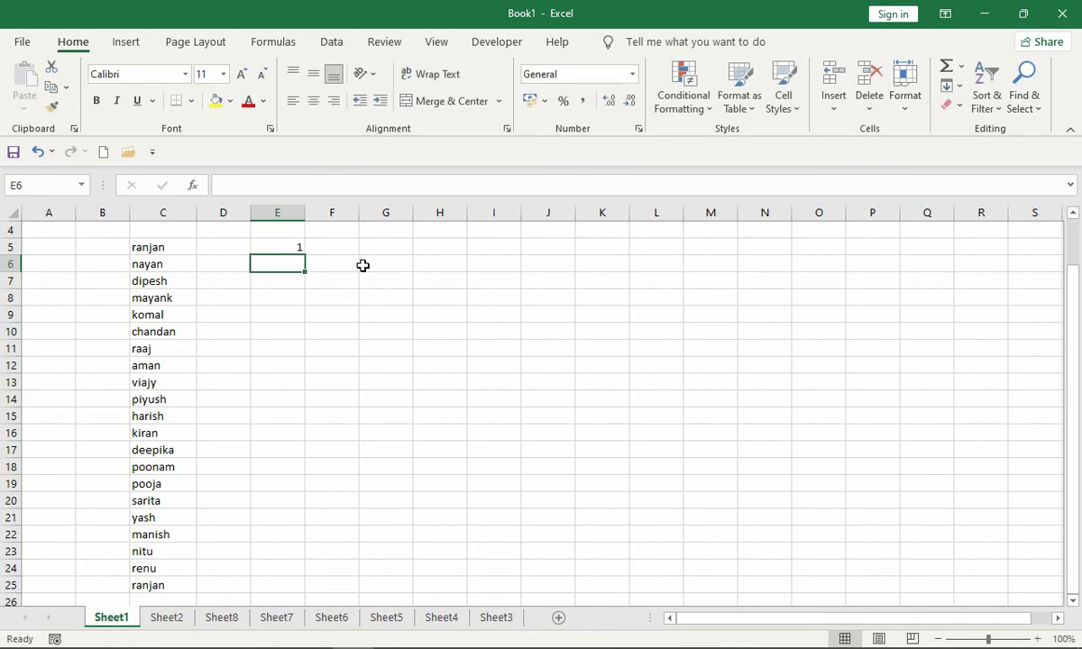
- Try filling the single value in E5 down through E21 and undo the fill
click(268, 247)
drag(305, 255, 295, 521)
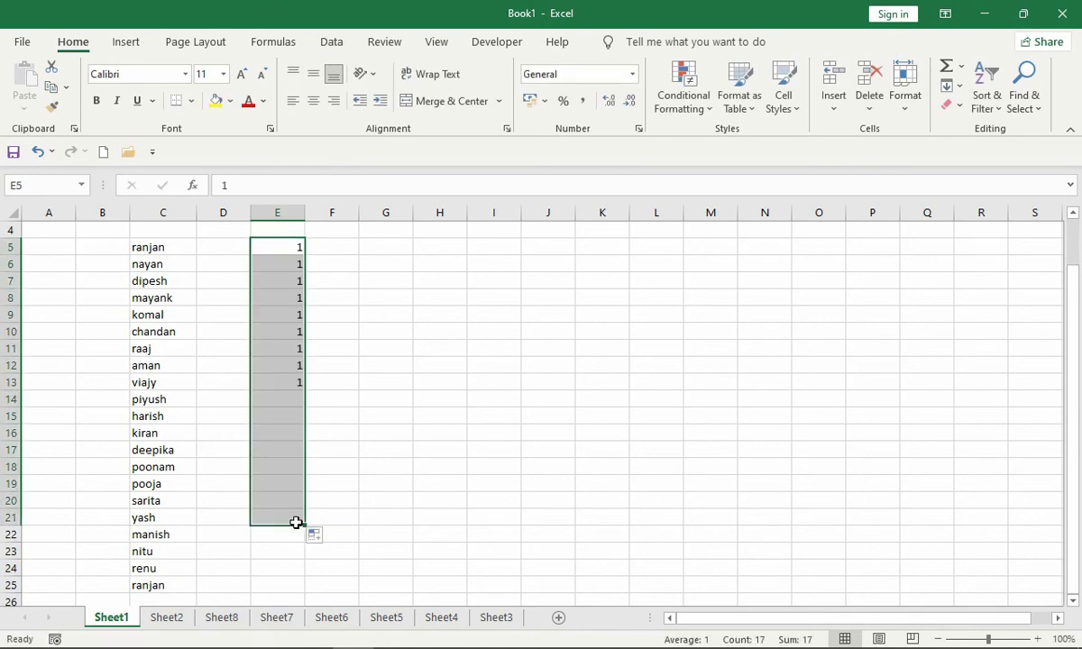
key(ctrl+z)
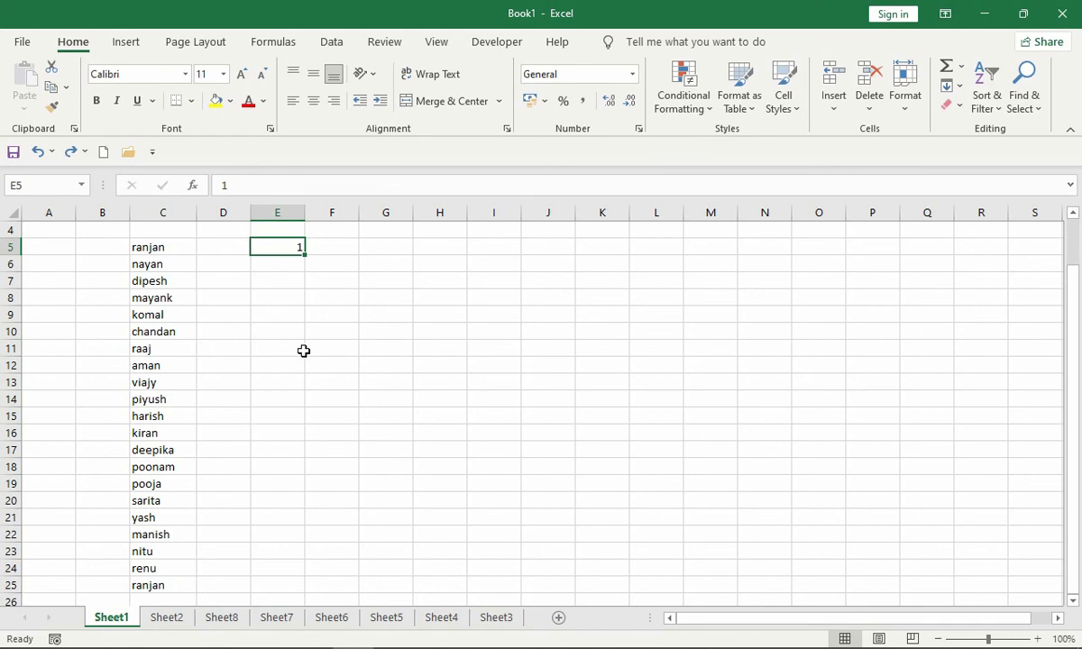
- Enter 2 in E6 and fill the number series from E5:E6 down through E24
click(287, 266)
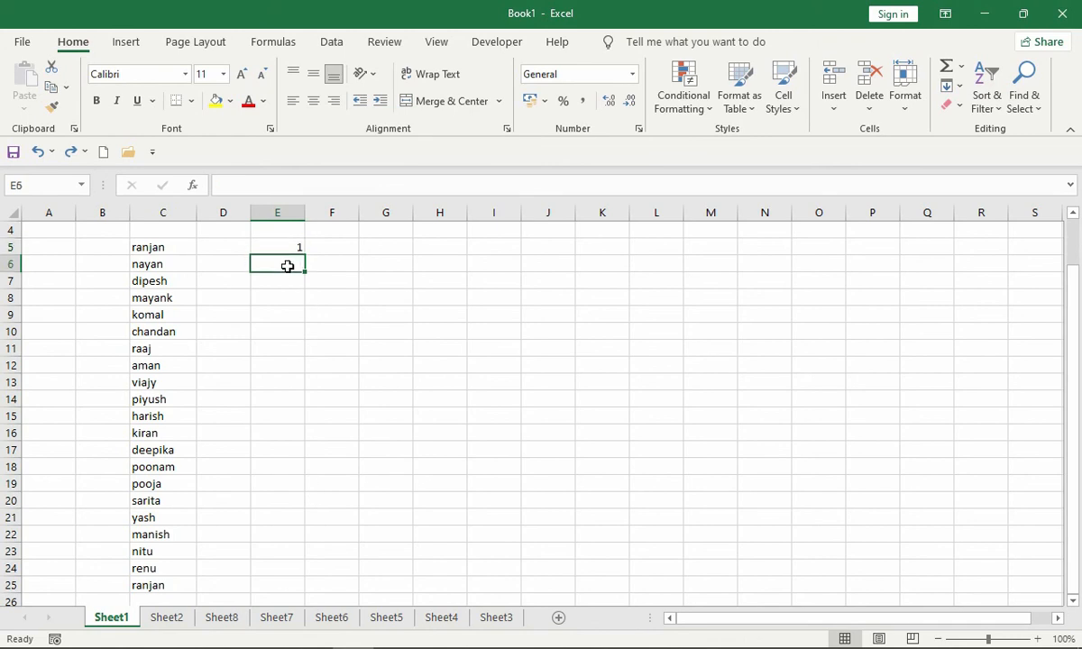
text(2)
key(Return)
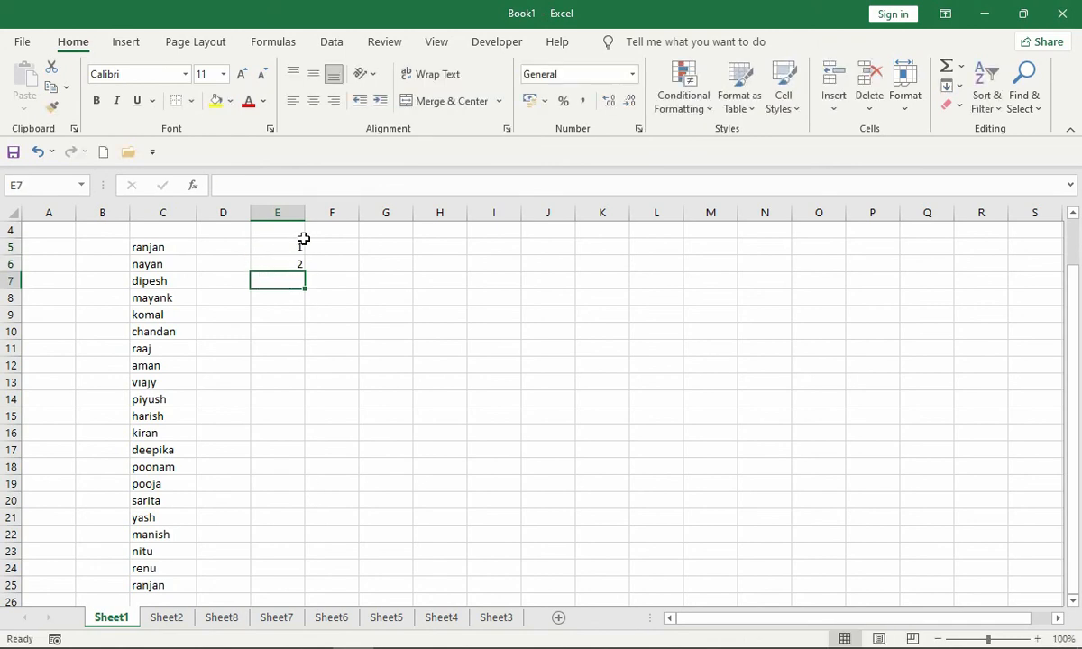
drag(303, 241, 291, 566)
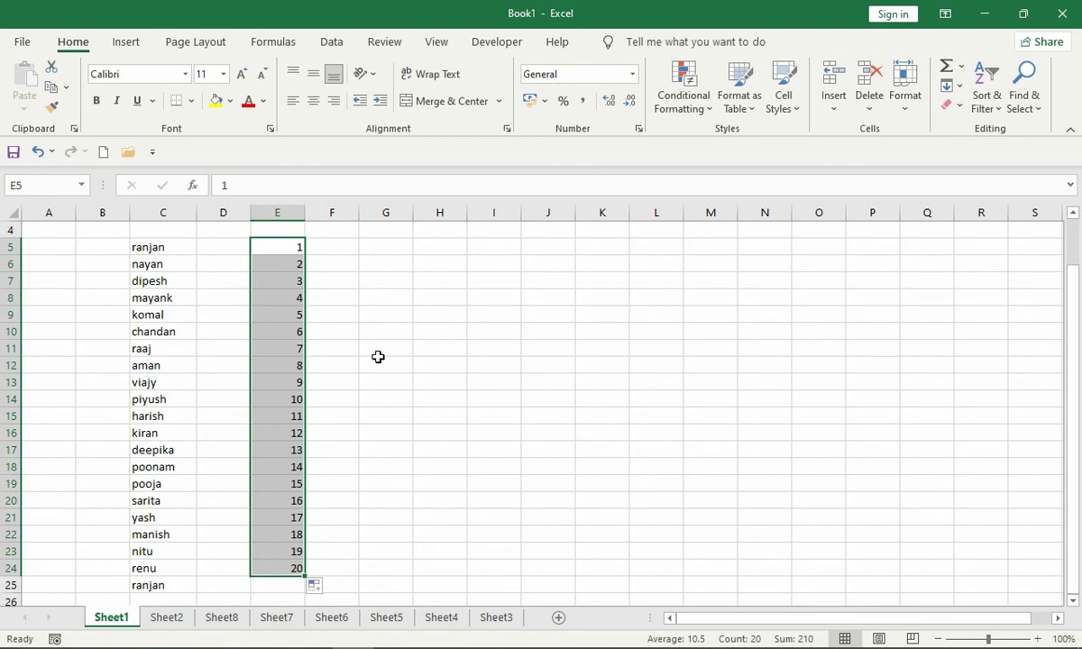
- Enter 1 in F5 and 2 in F6, and fill the number series down through F24
click(345, 249)
text(1)
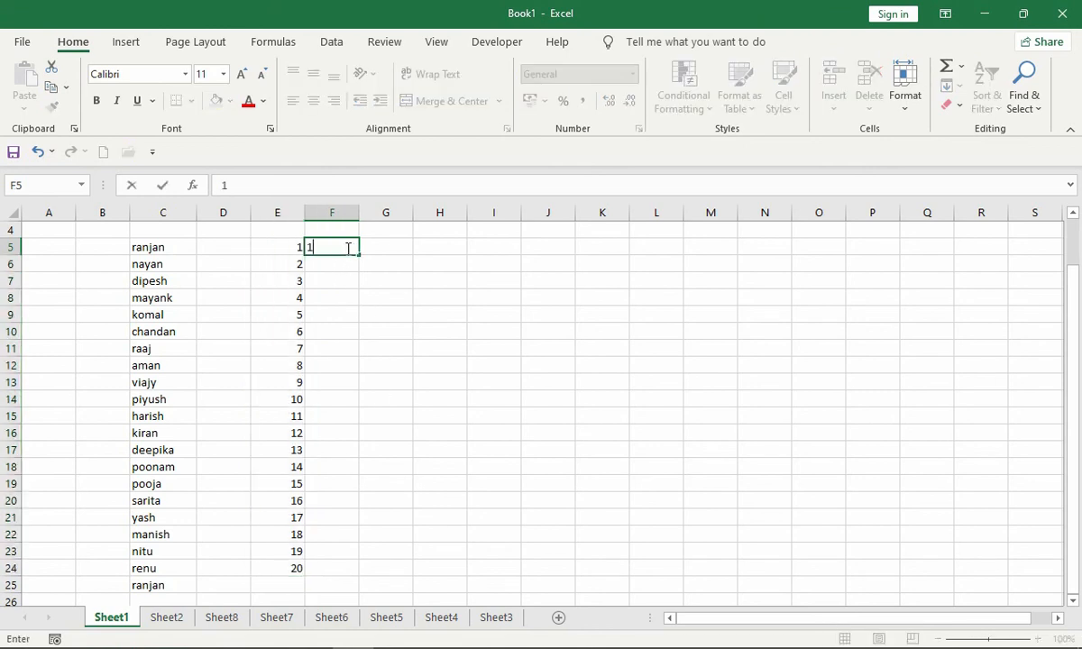
key(Return)
text(2)
key(Return)
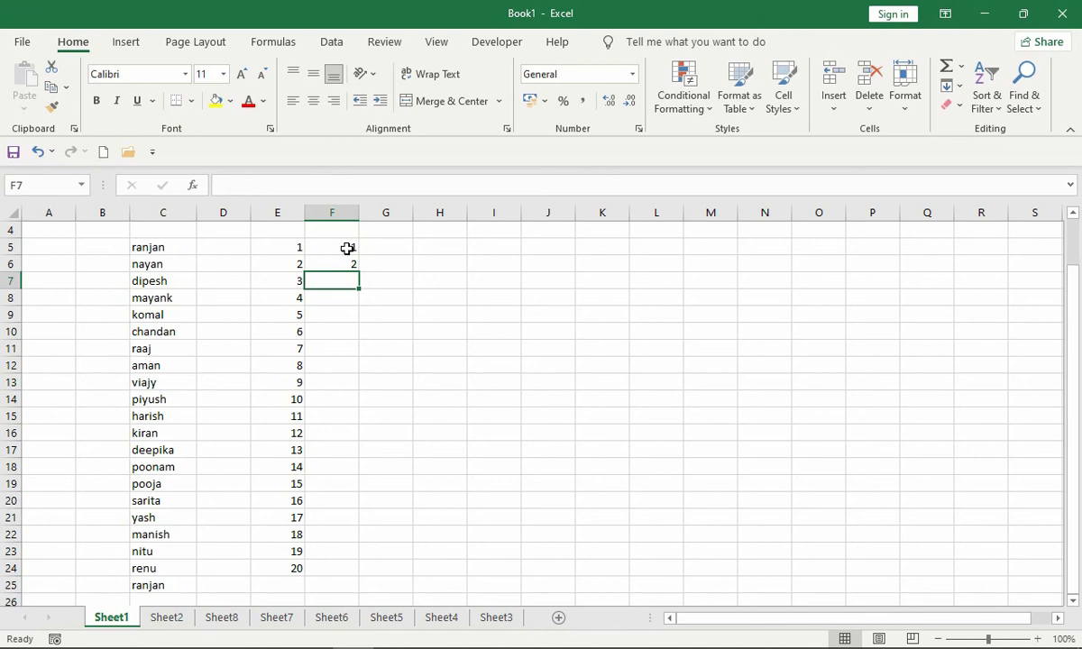
drag(346, 249, 351, 574)
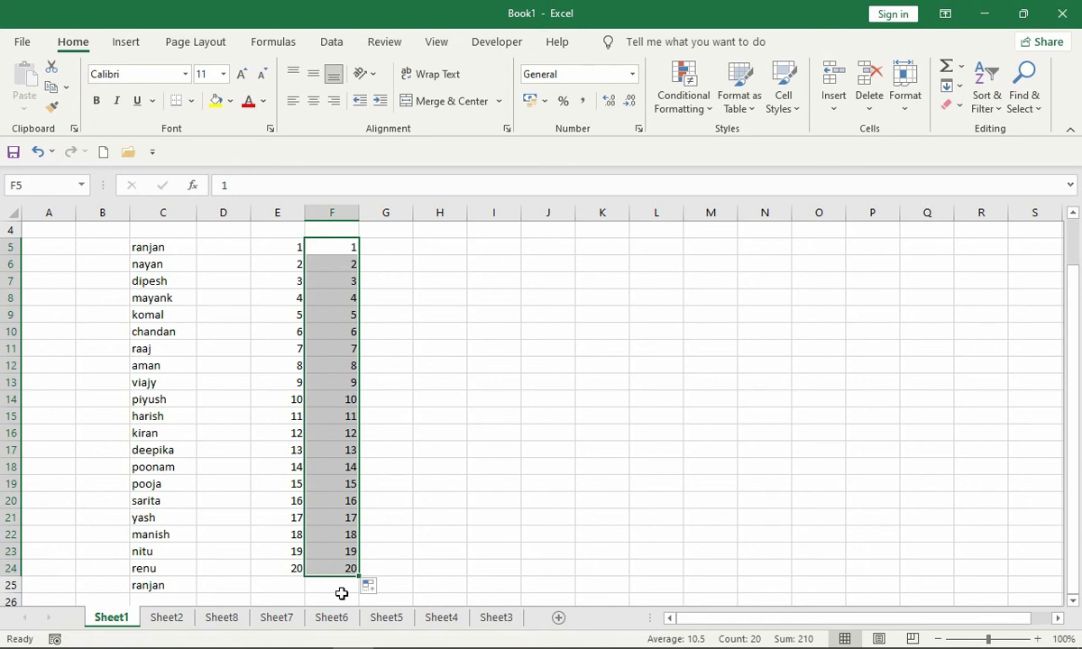
- Change F6 to 5 and refill the series from F5:F6 down through F24
click(345, 264)
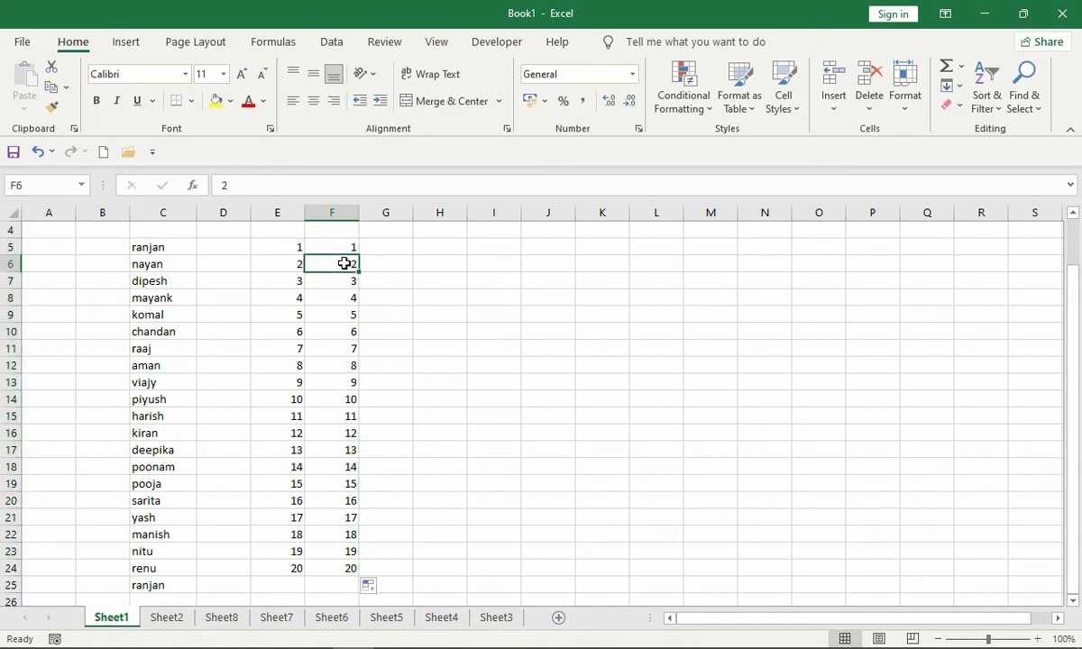
text(5)
key(Return)
click(345, 262)
drag(334, 242, 338, 570)
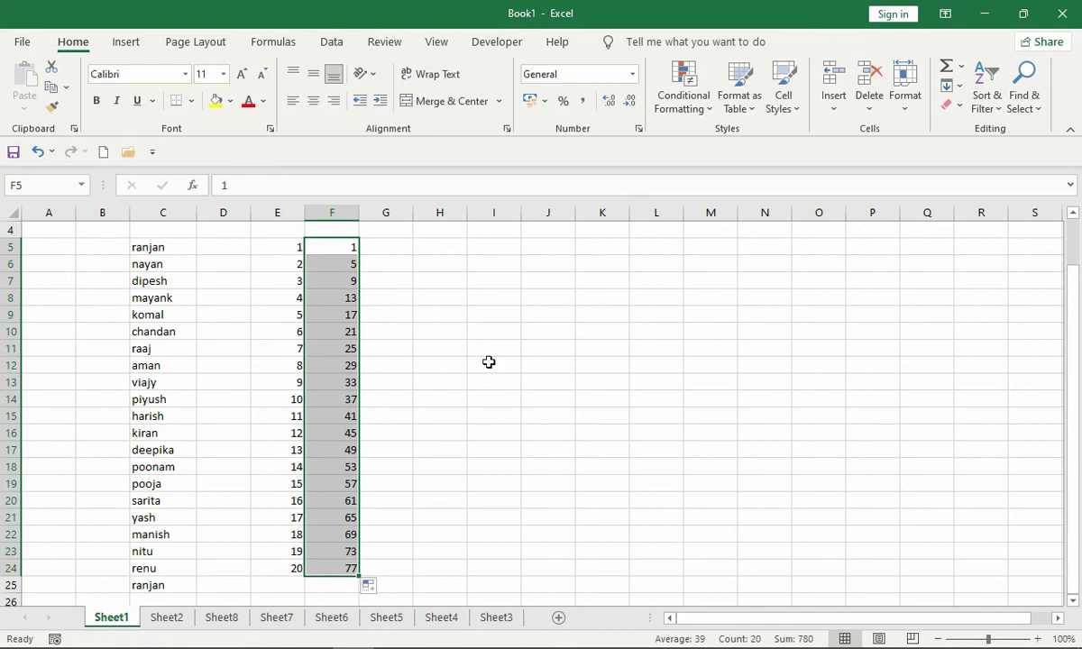
- Set F5 to 5 and fill the series from E5:F5 across row 5 through O5
click(355, 245)
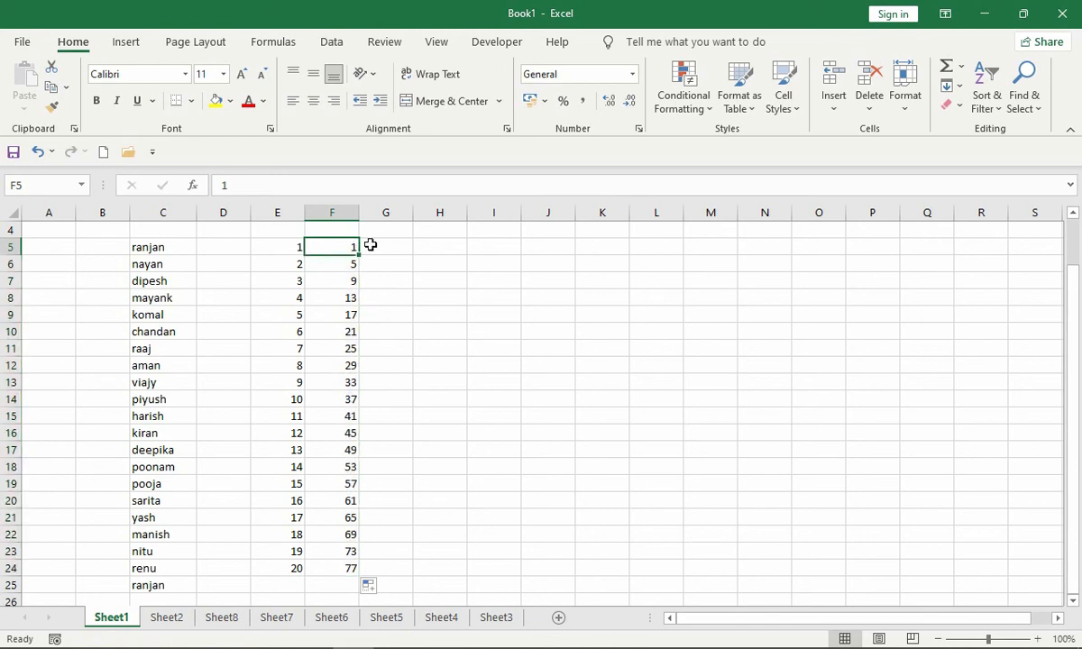
text(5)
key(Return)
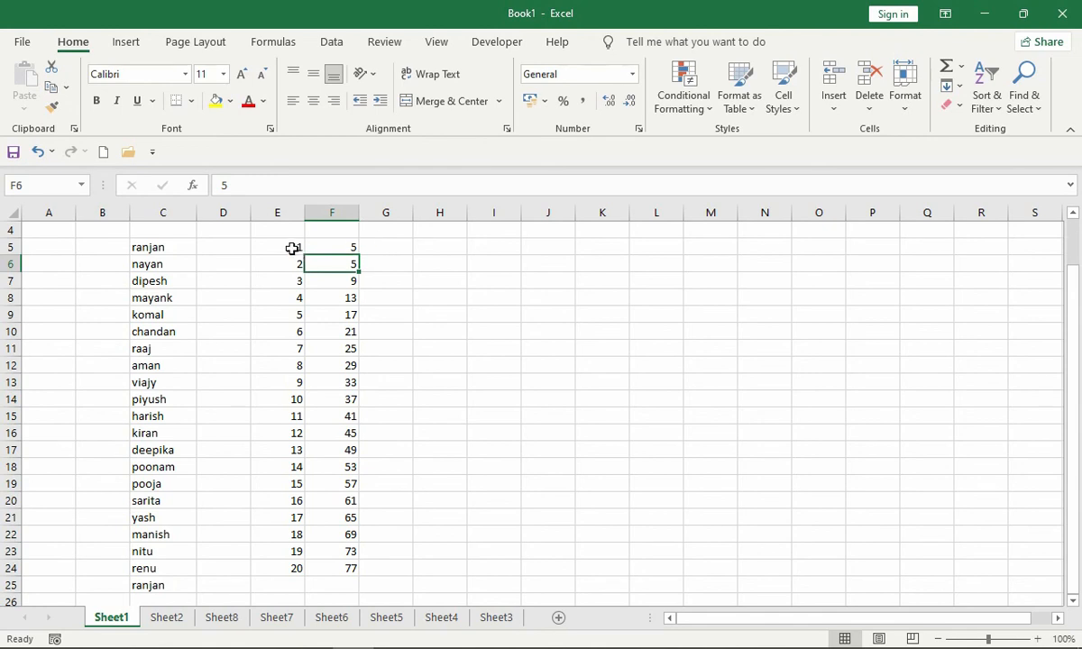
drag(289, 246, 850, 271)
- Fill the value 1 from E5 down through E25, replacing the existing numbers in column E
click(336, 244)
drag(336, 244, 337, 262)
drag(275, 242, 268, 581)
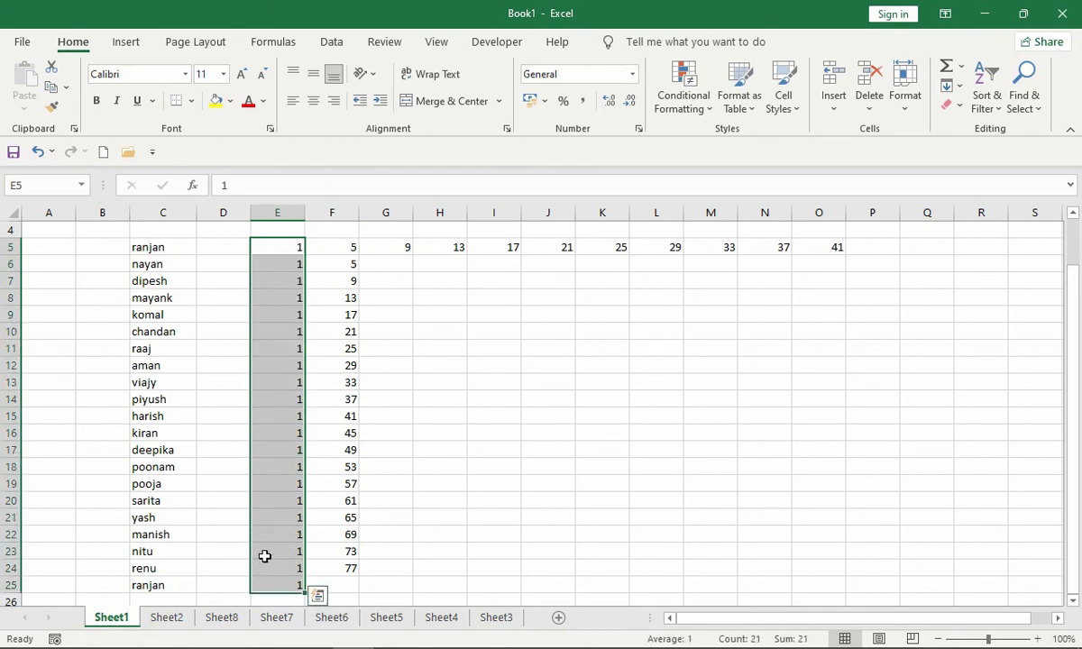
- Undo the last fill in column E and clear the contents of the entire worksheet
key(ctrl+z)
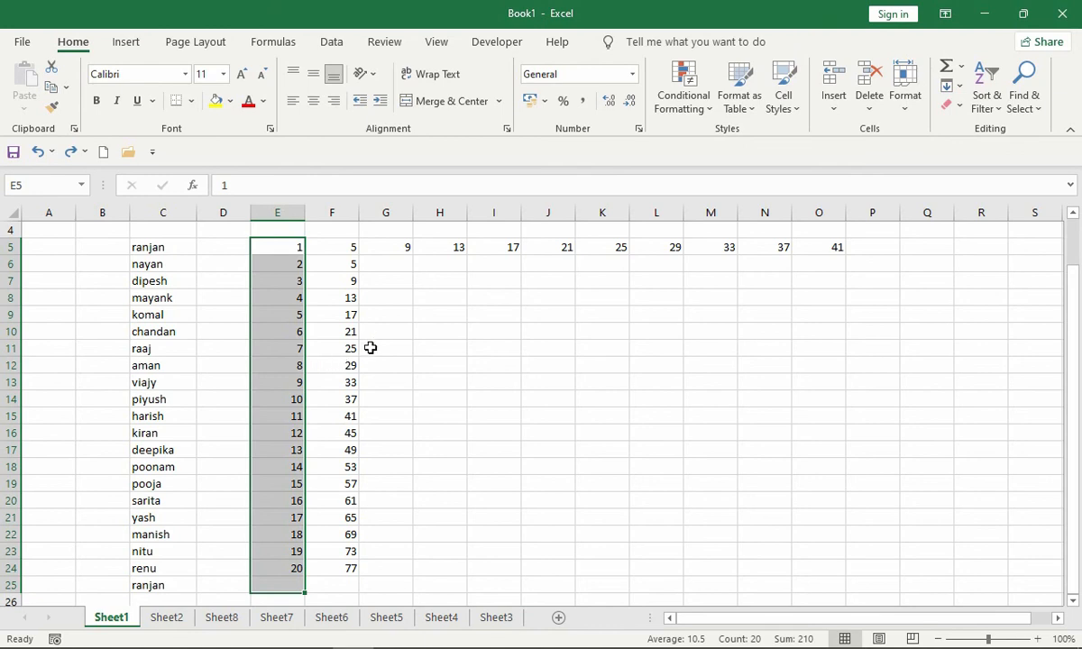
key(ctrl+a)
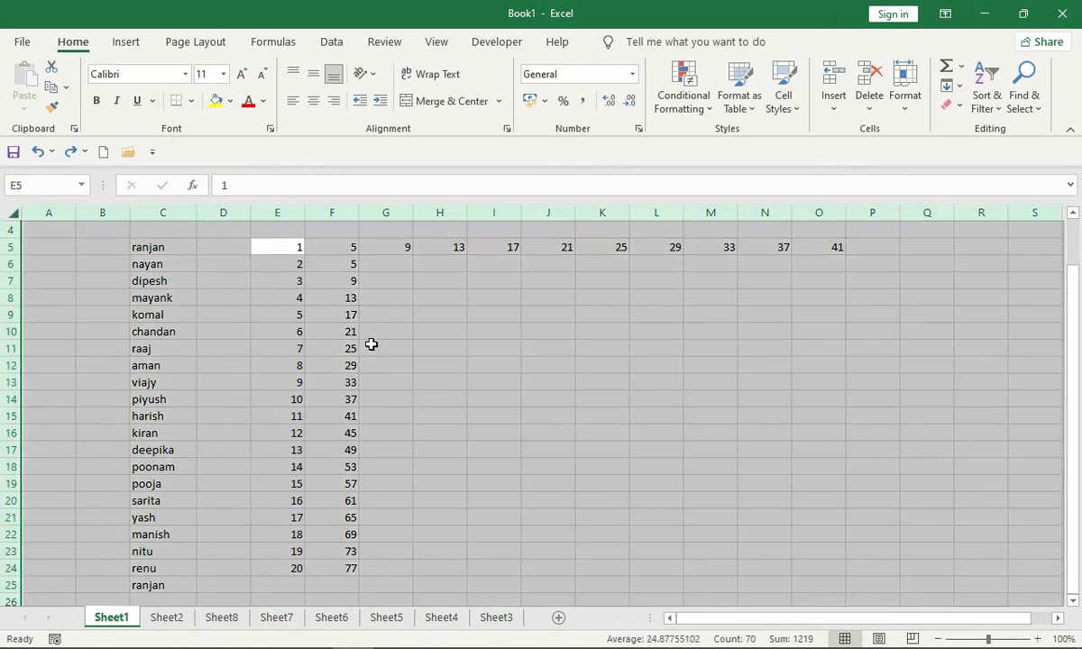
text(1)
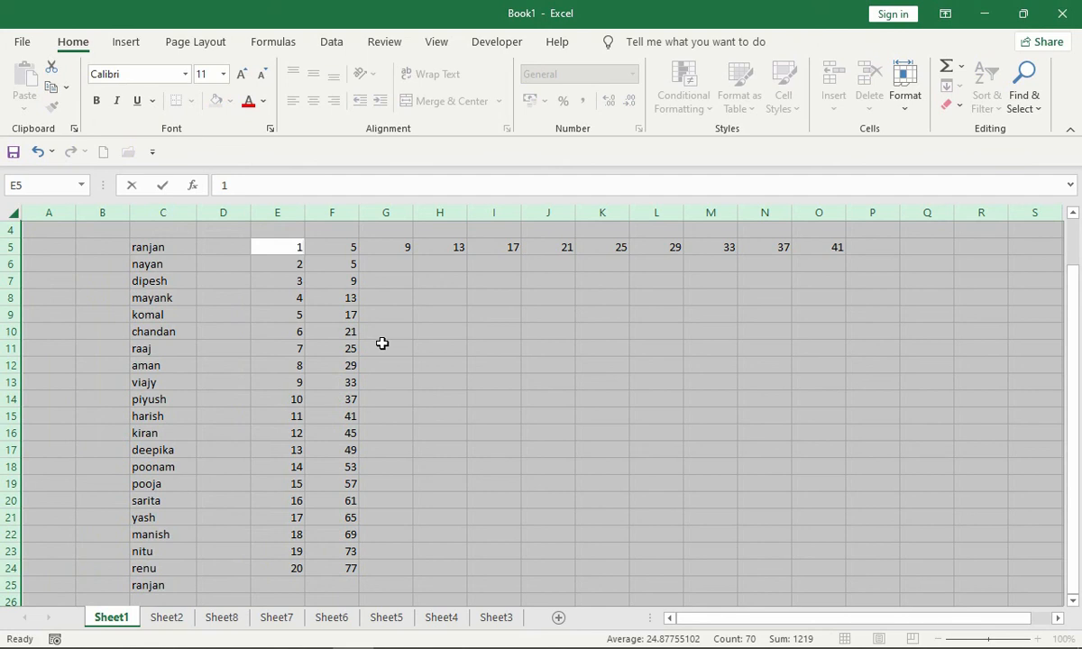
key(Escape)
key(Delete)
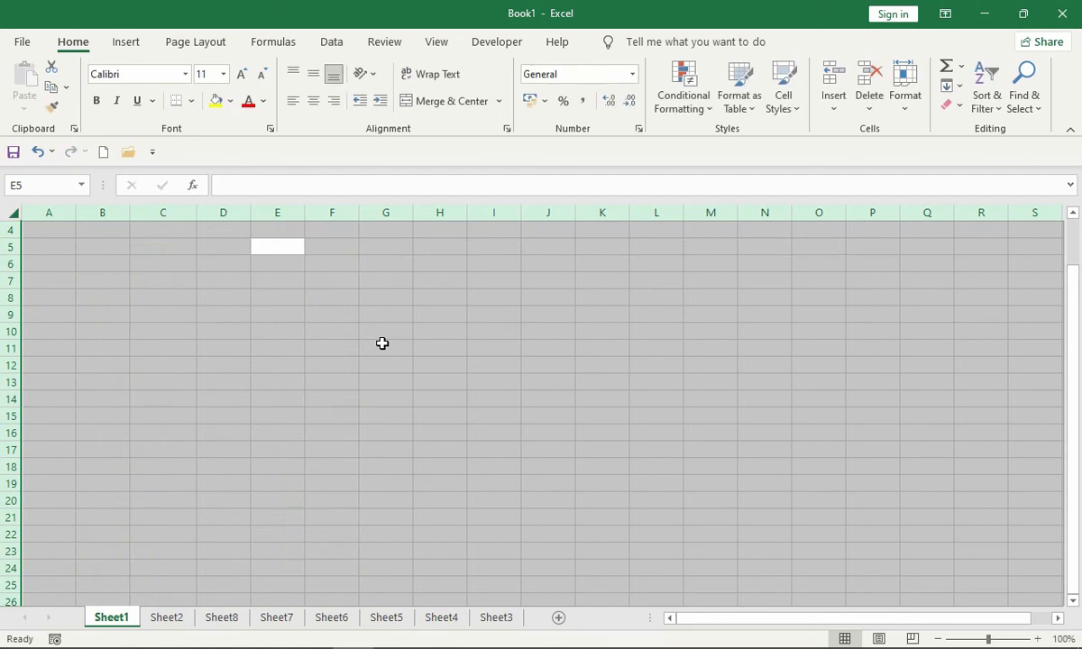
- Enter 10 in E7 and 20 in E8
click(273, 281)
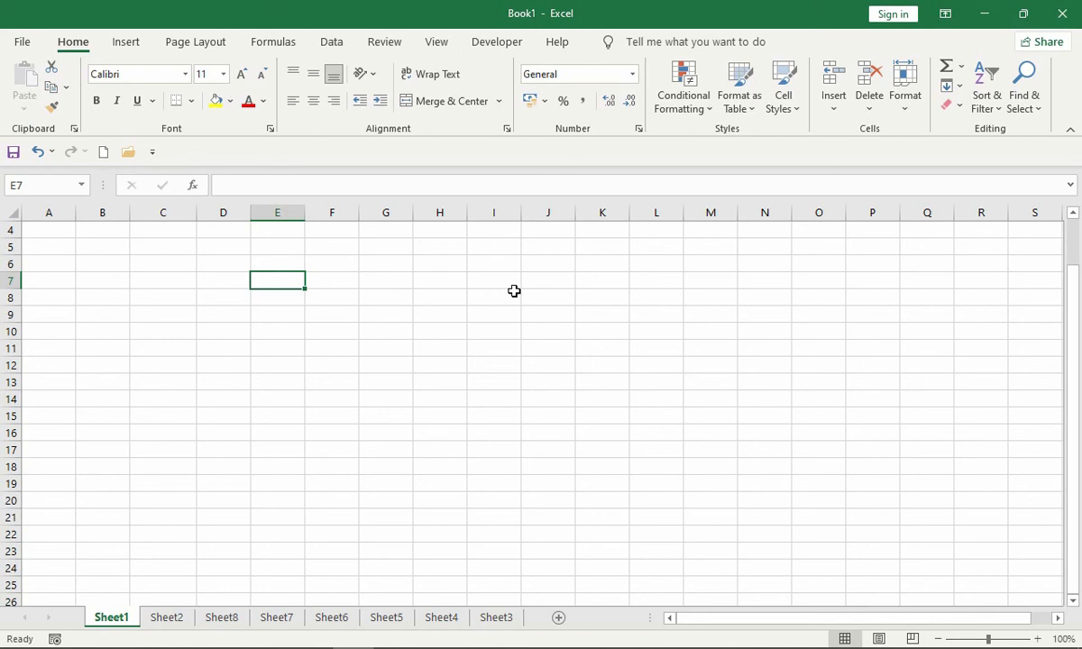
text(10)
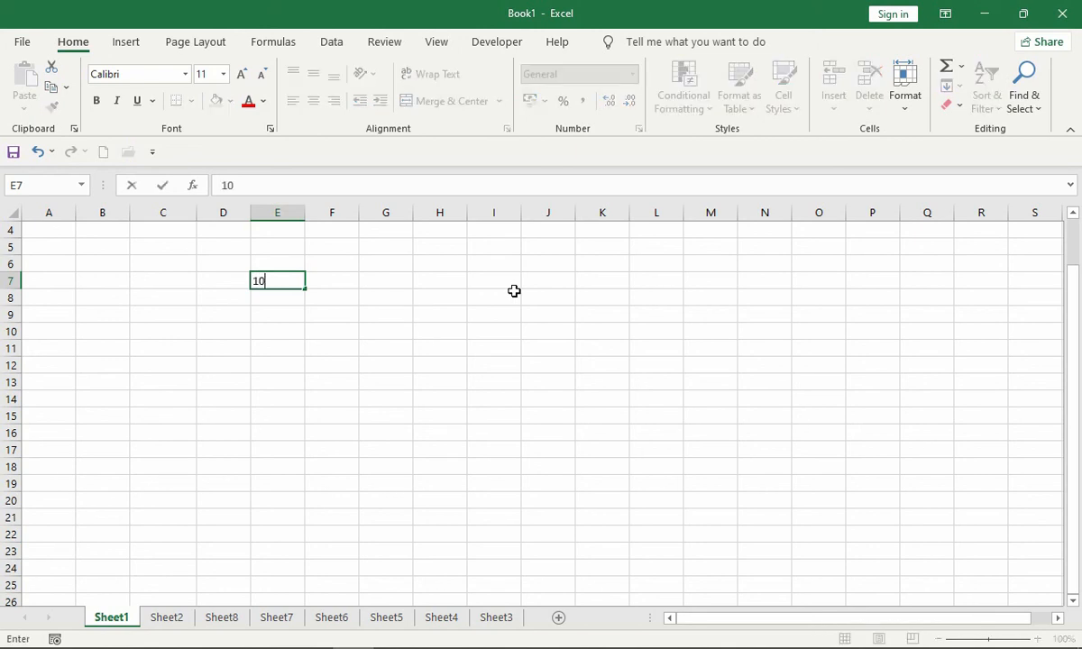
key(Return)
text(20)
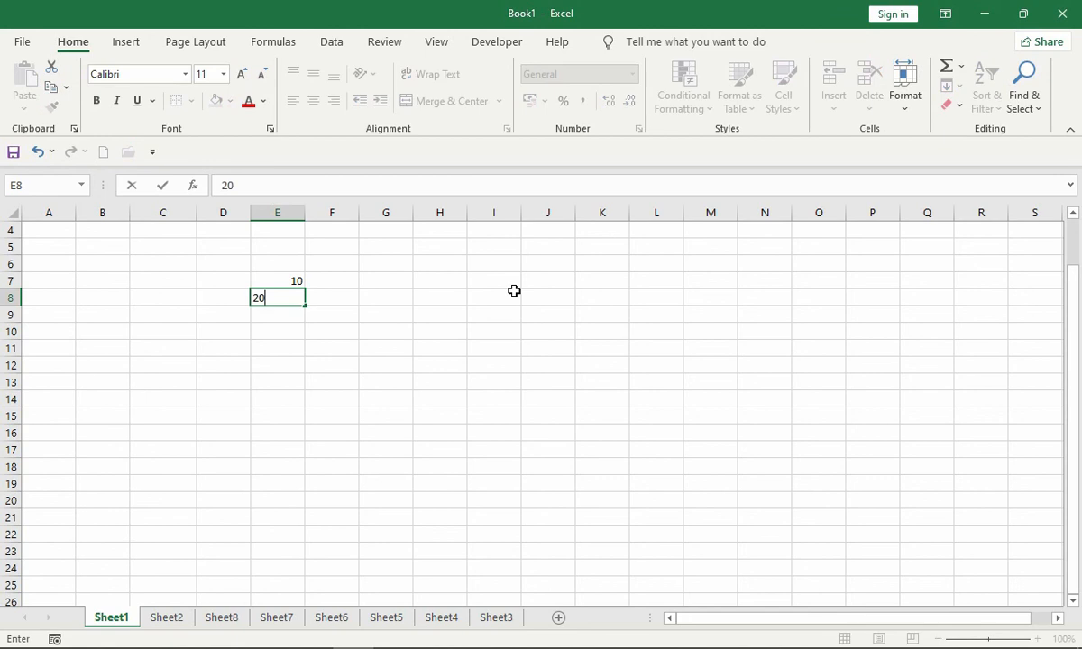
key(Return)
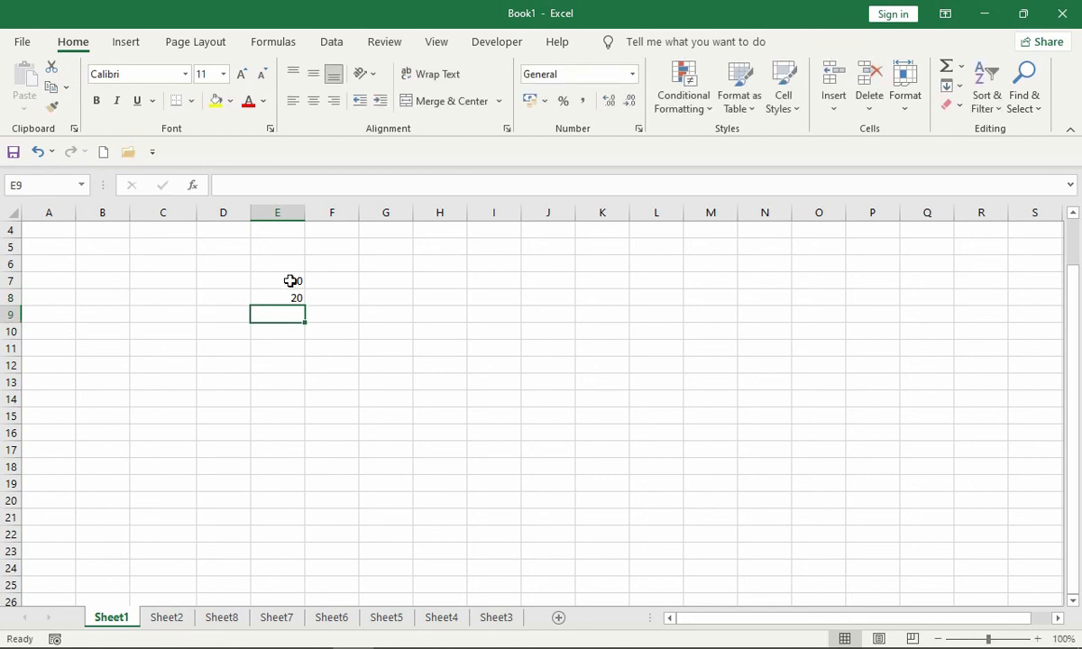
- Add the two numbers in E9 with the cell-reference formula =E7+E8
text(=)
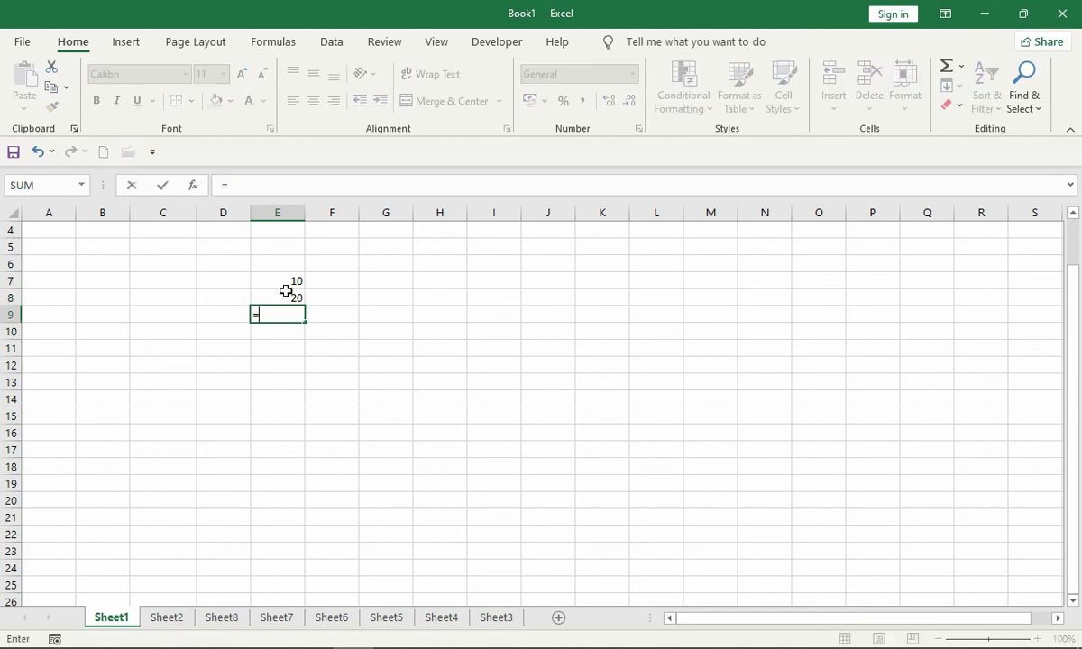
click(286, 287)
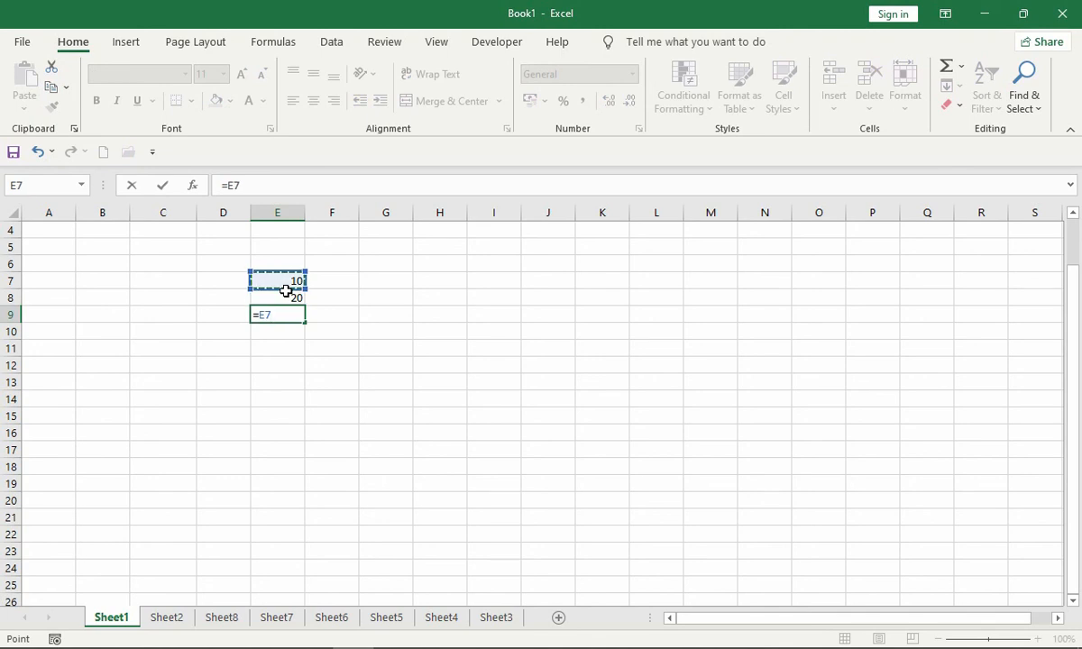
text(+)
click(288, 294)
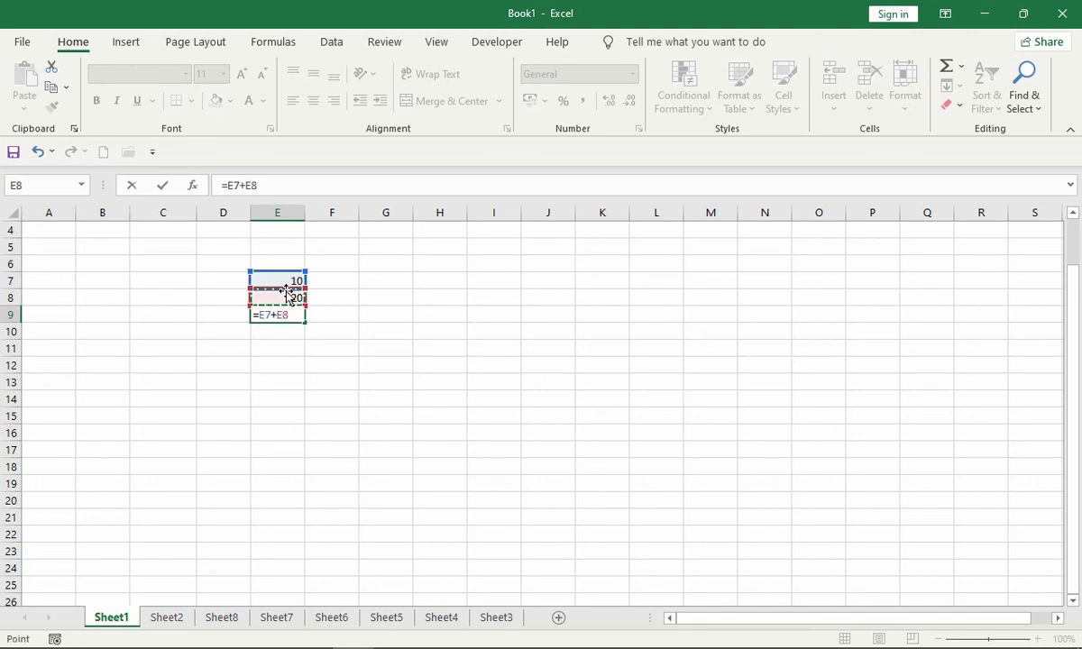
key(Return)
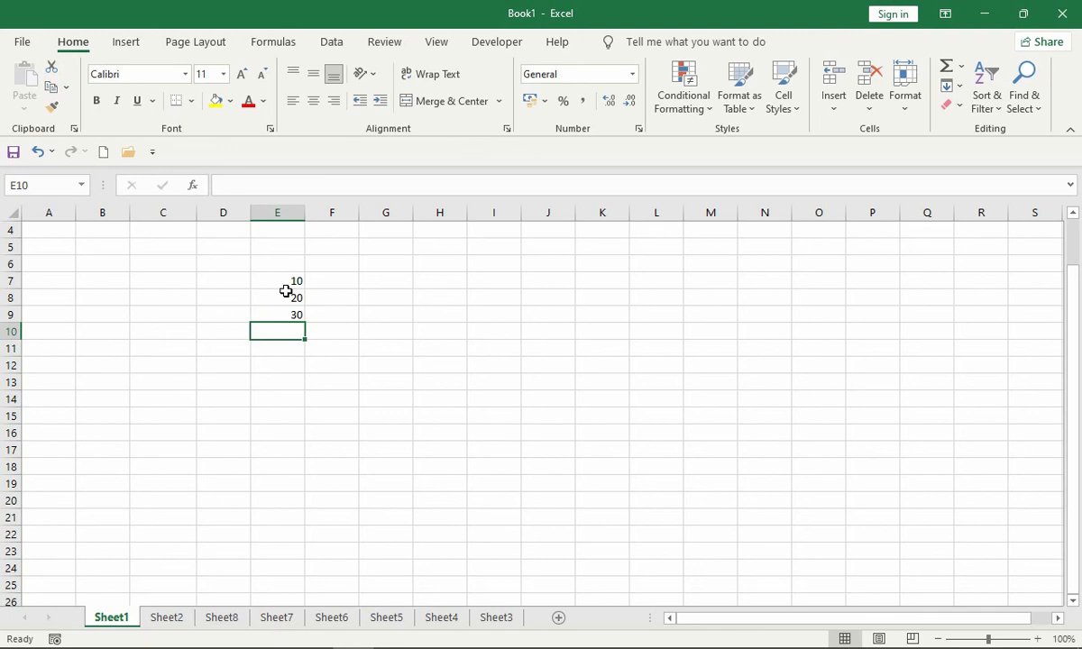
- Select E9 and toggle Show Formulas on and off to view its formula in the cell
scroll(342, 325, up, 1)
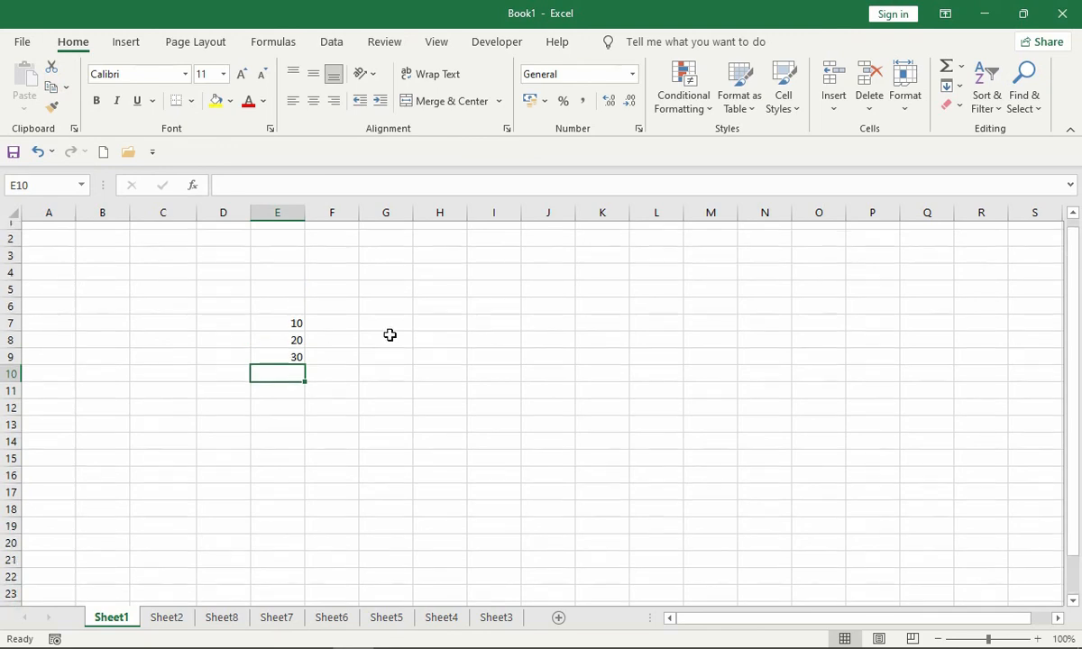
click(294, 364)
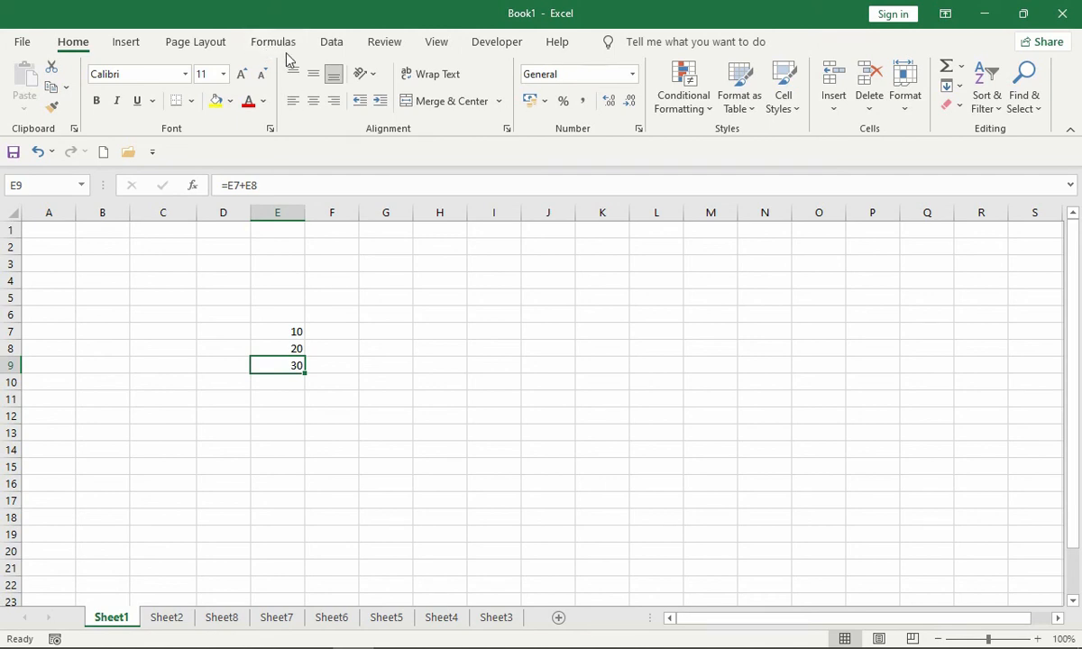
key(ctrl+grave)
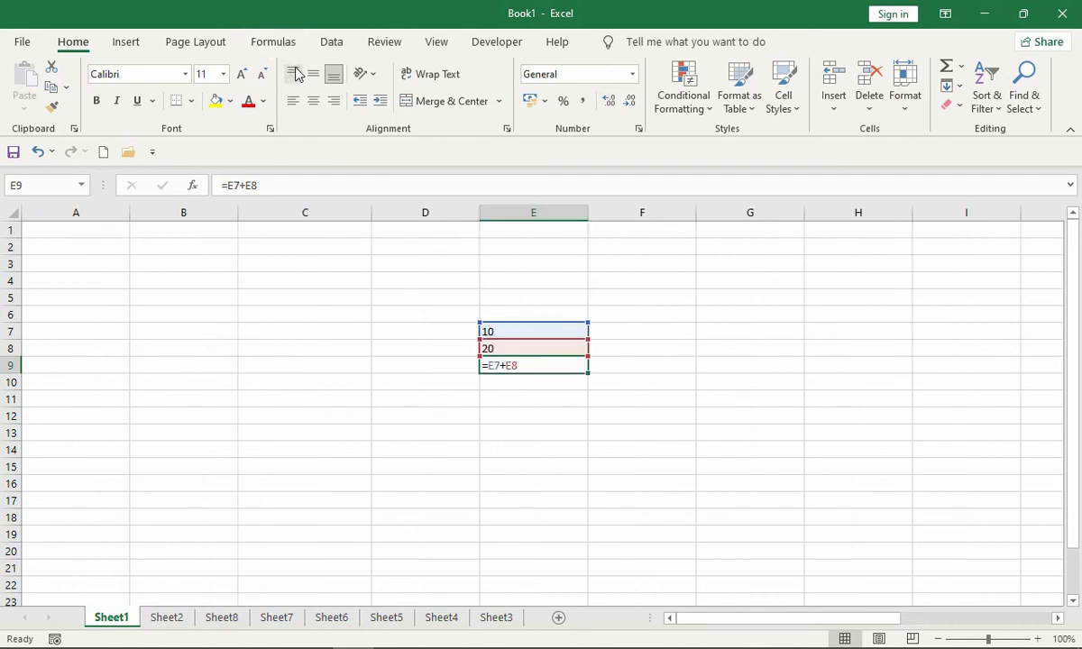
key(ctrl+grave)
click(274, 42)
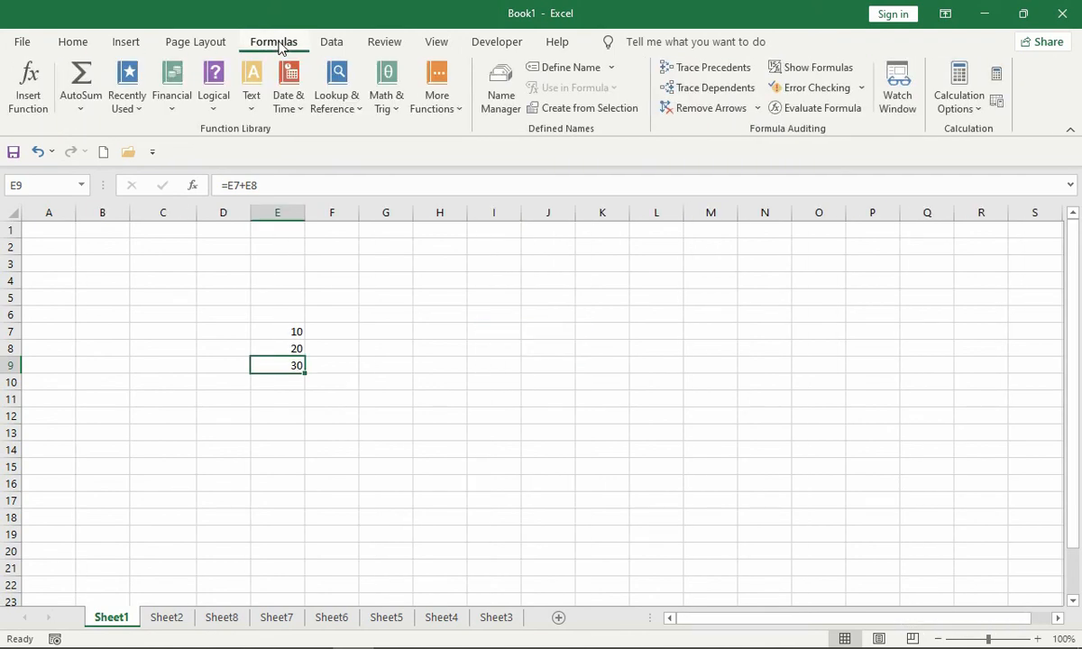
click(806, 70)
click(808, 72)
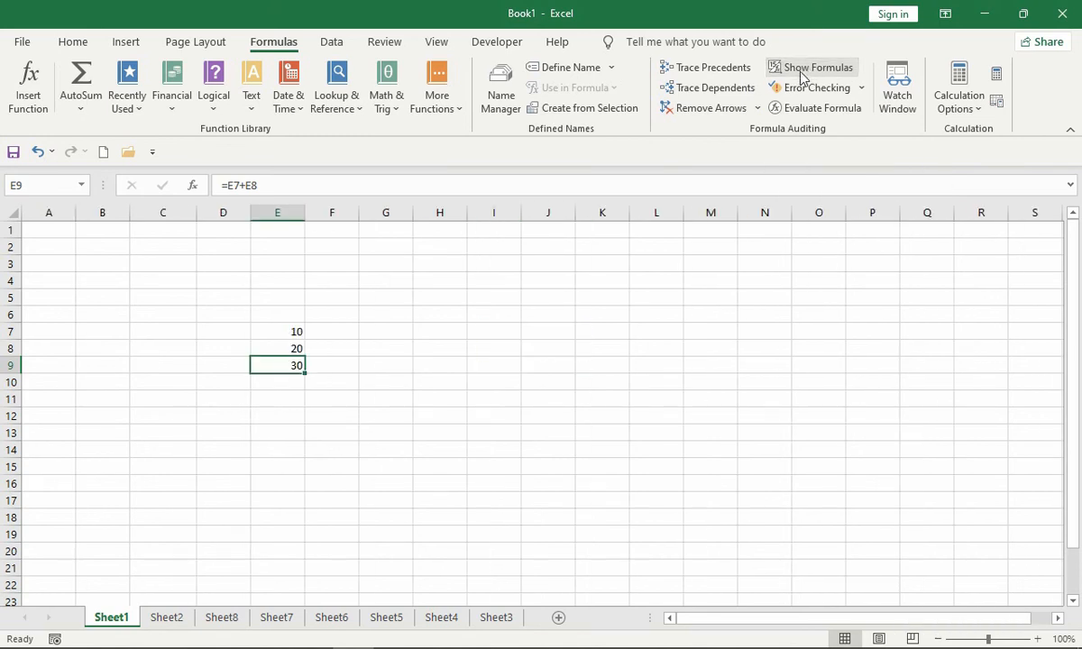
- Enter 10, 20, 15, 25, 30, 45 and 40 across row 7 from G7 to M7
click(393, 332)
text(10)
key(Tab)
text(20)
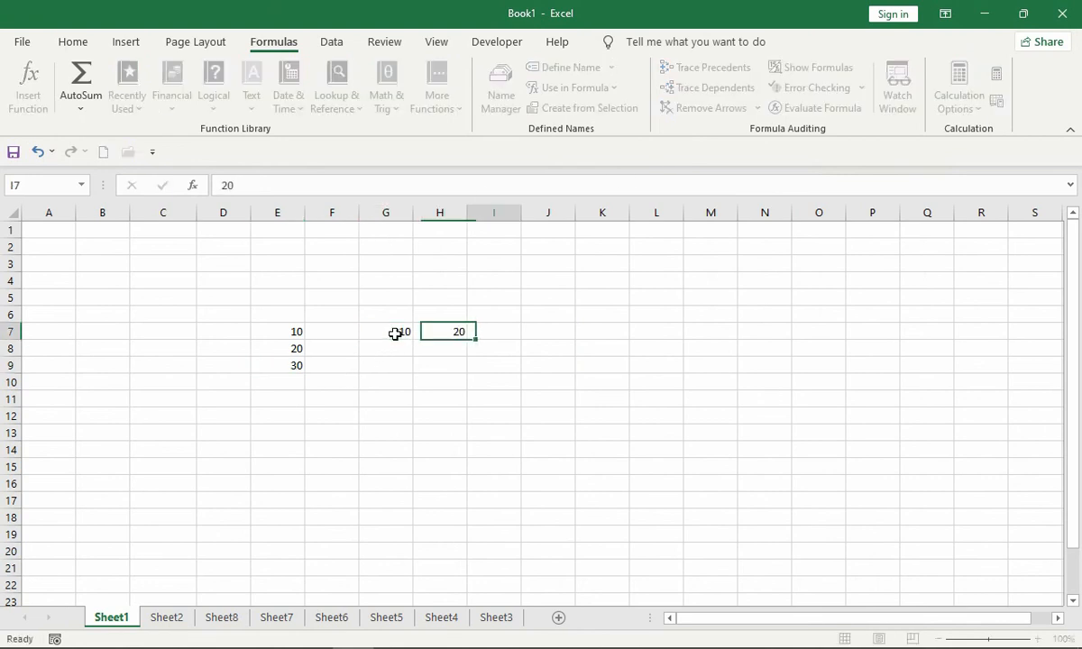
key(Tab)
text(15)
key(Tab)
text(25)
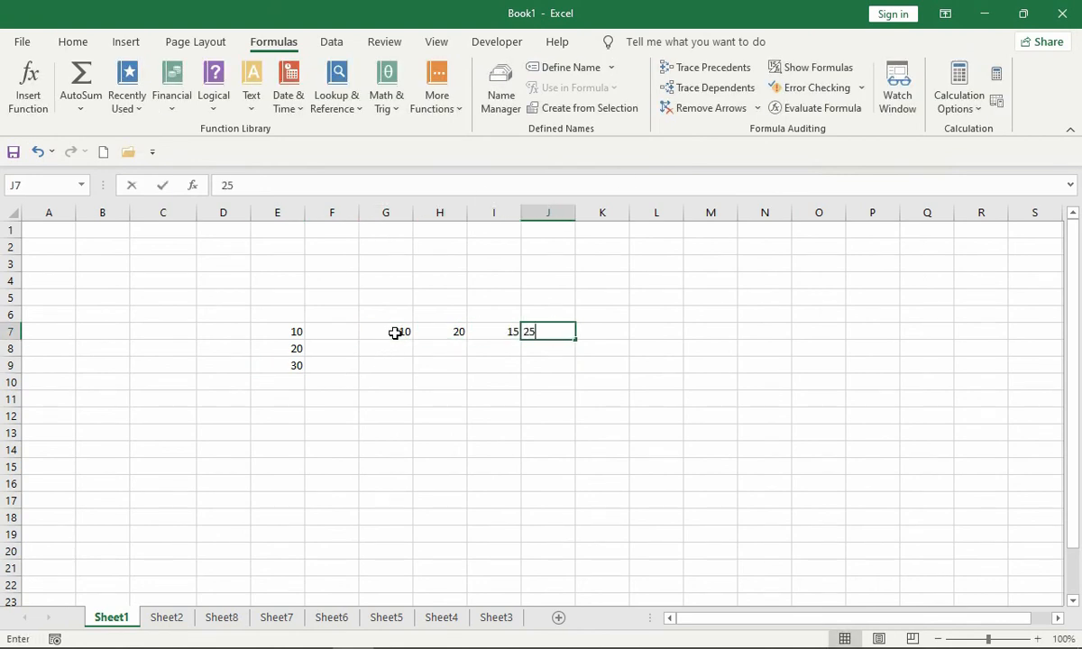
key(Tab)
text(30)
key(Tab)
text(45)
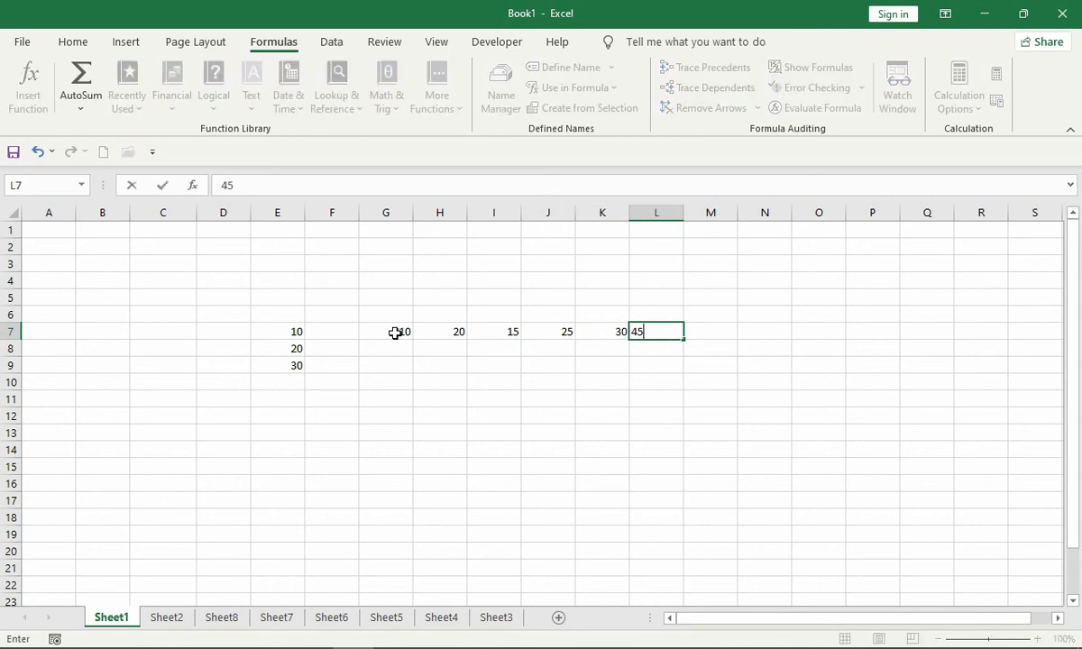
key(Tab)
text(40)
key(Tab)
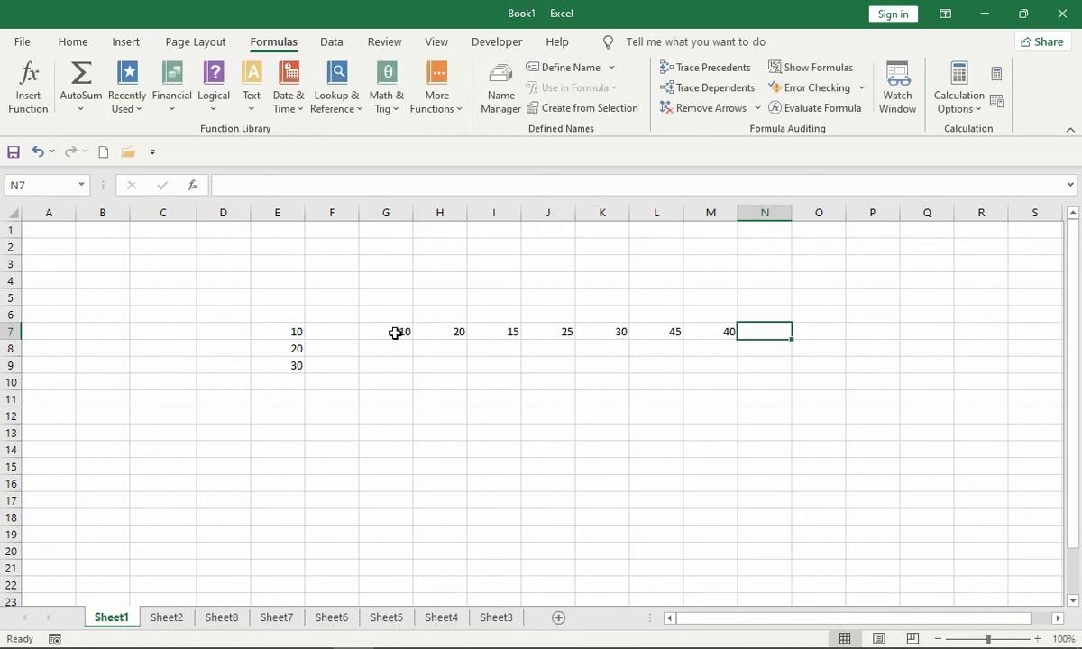
- Total G7:M7 in N7 with AutoSum
key(alt+equal)
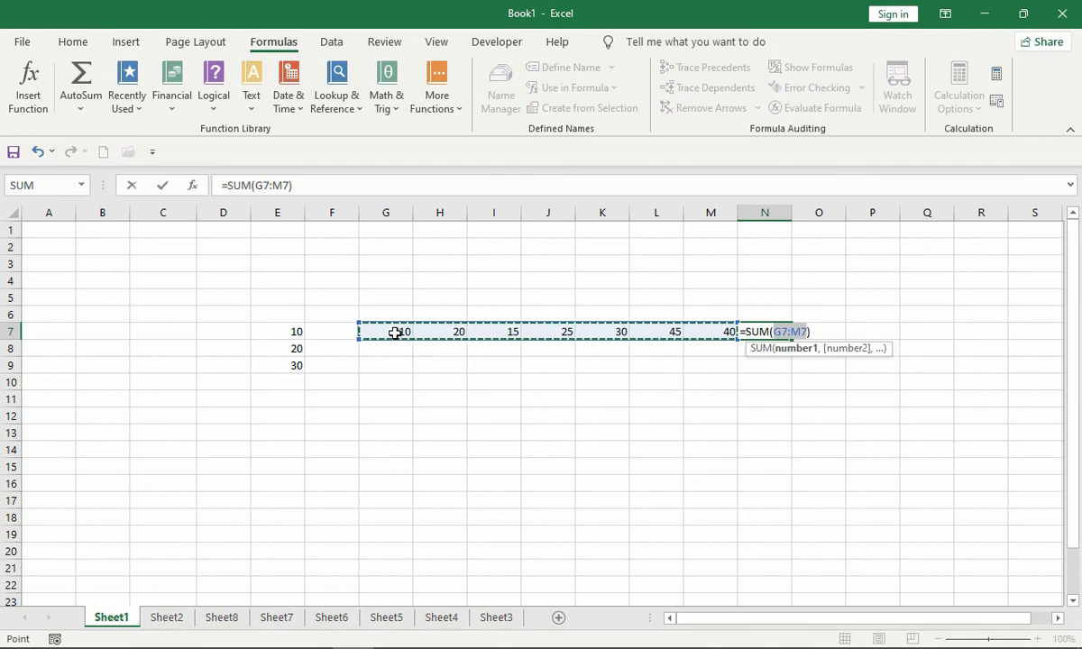
key(Escape)
click(76, 42)
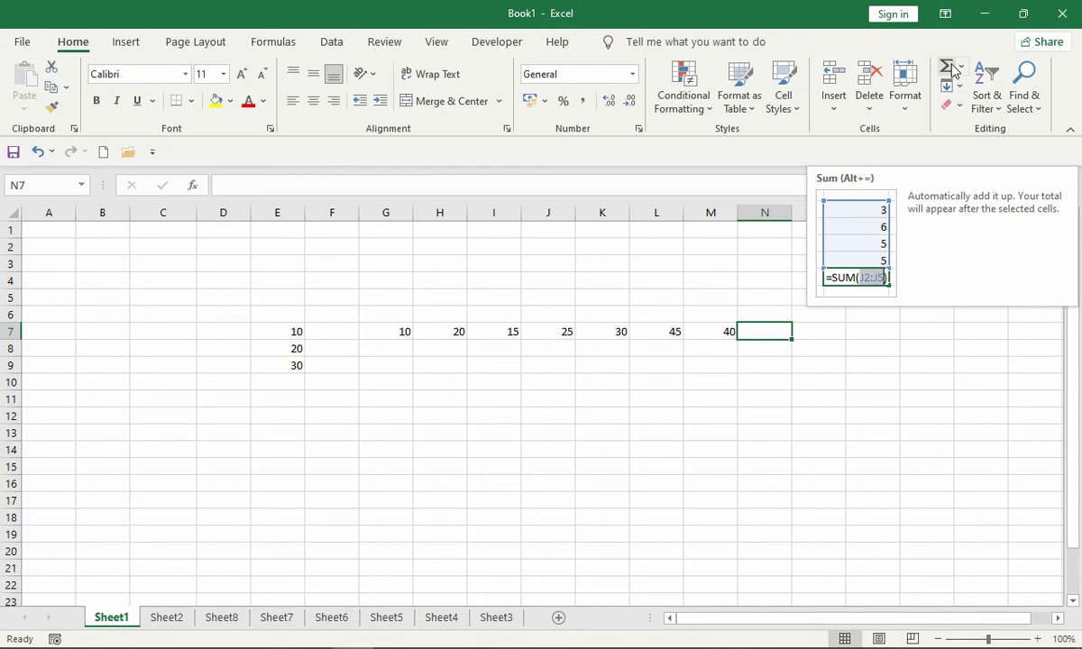
click(951, 69)
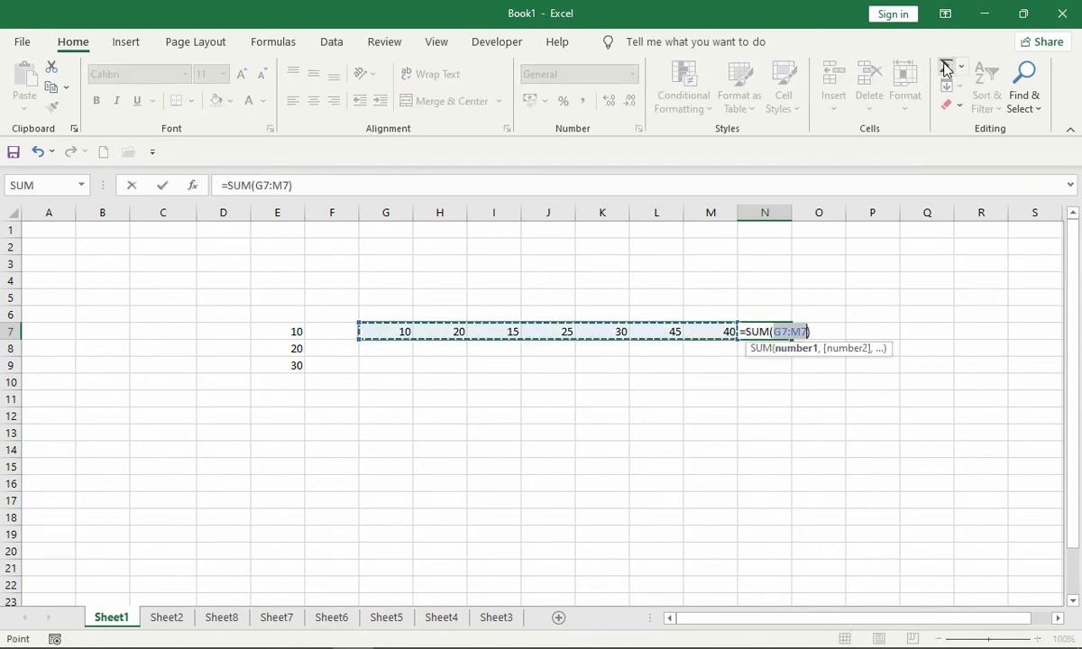
key(Return)
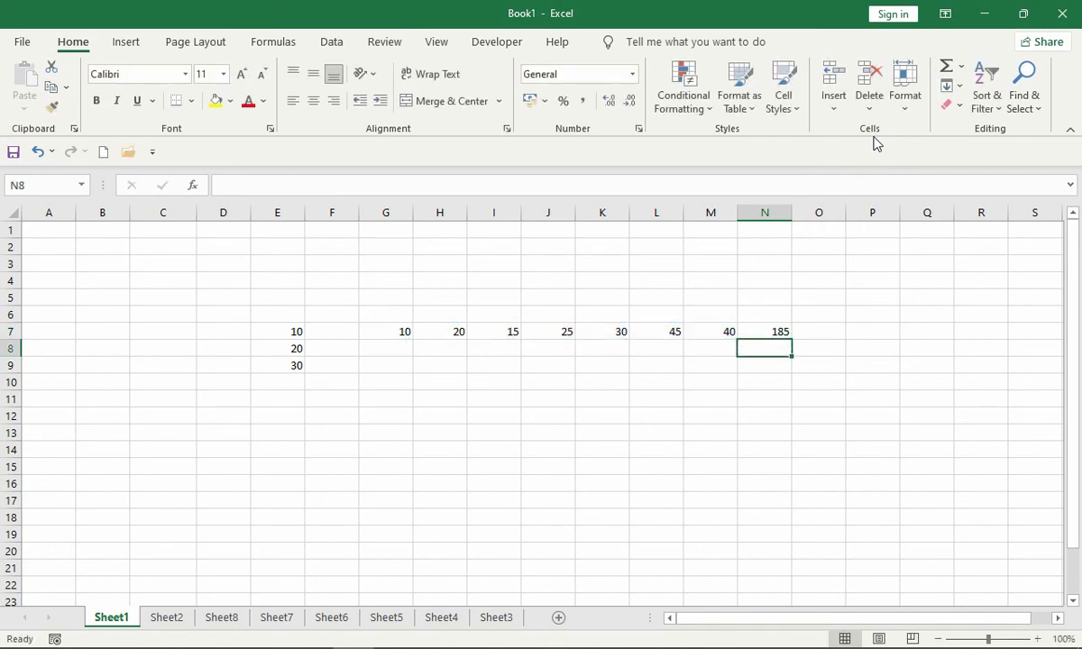
- Clear N7, enter the SUM function there manually over the range G7:M7, and reselect the cell
key(Up)
key(Delete)
text(=sum)
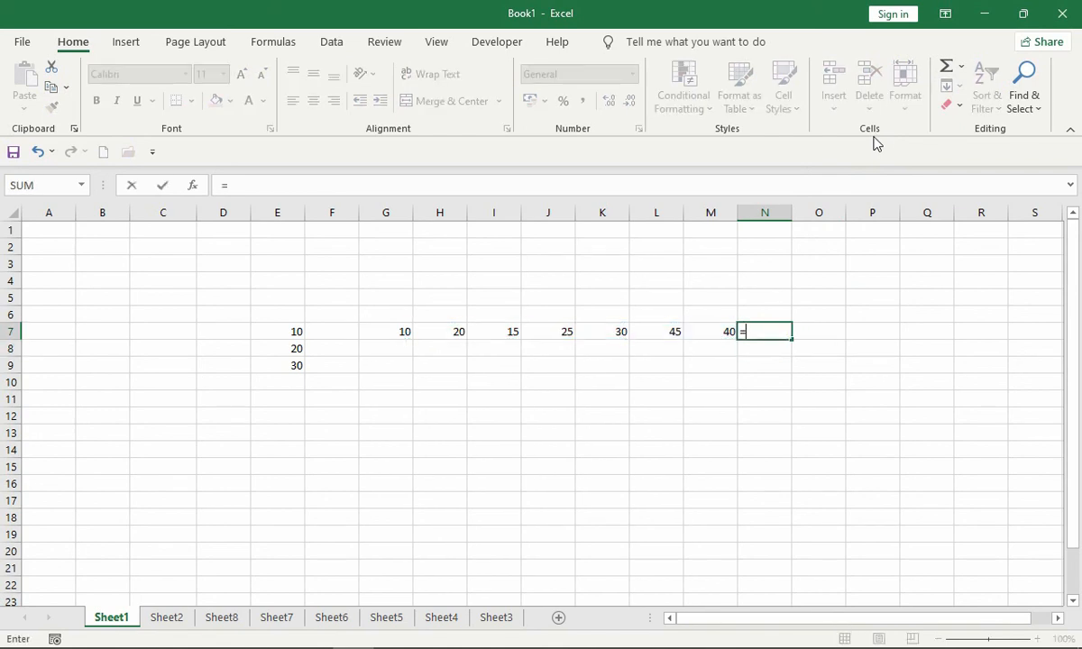
key(Tab)
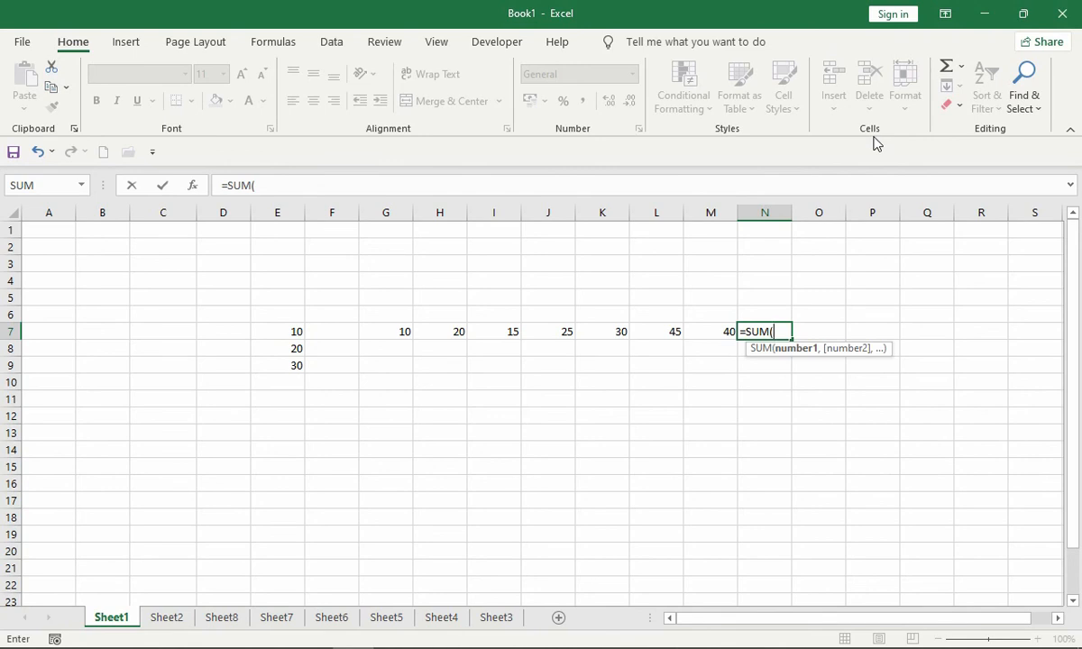
key(Left)
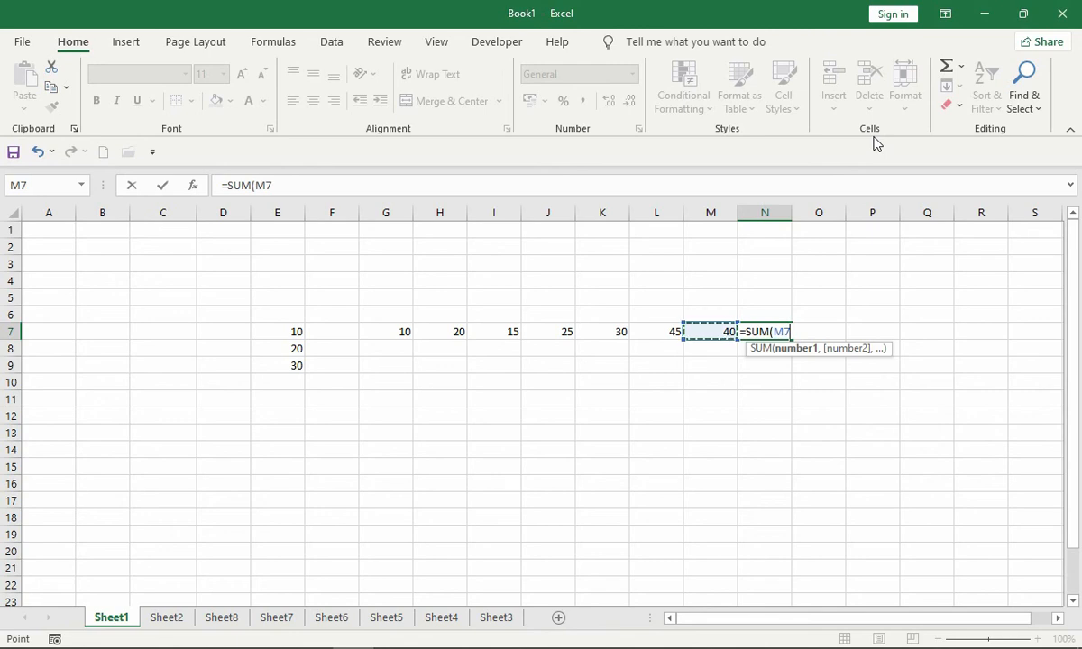
key(Left)
key(Left)
key(Left)
key(Left)
key(Left)
key(Left)
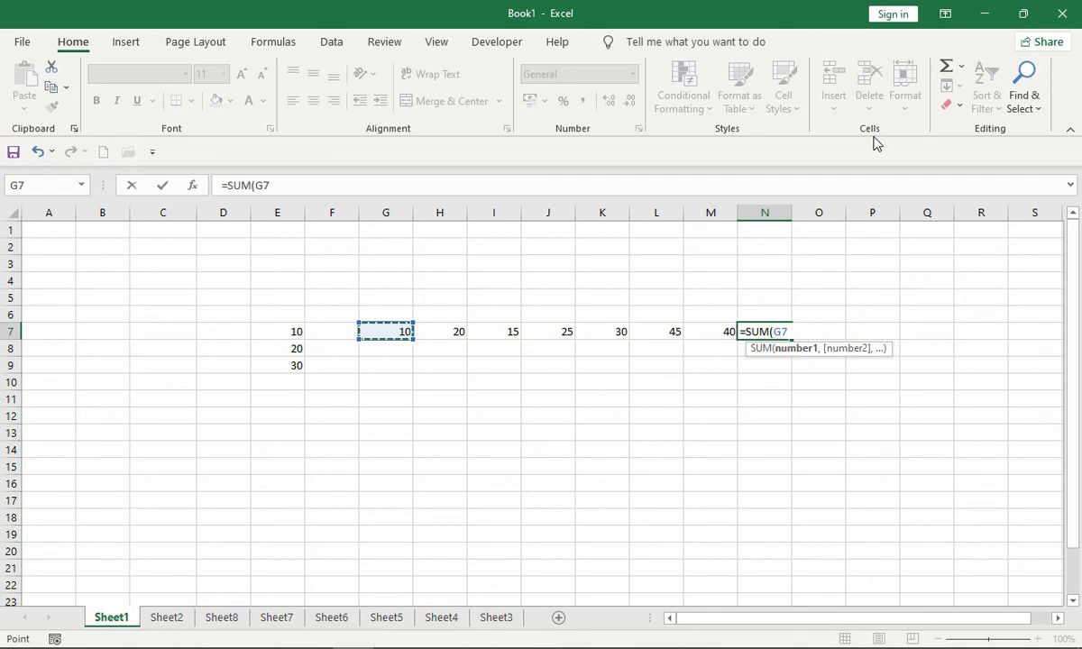
key(shift+Right)
key(shift+Right)
key(shift+Right)
key(shift+Right)
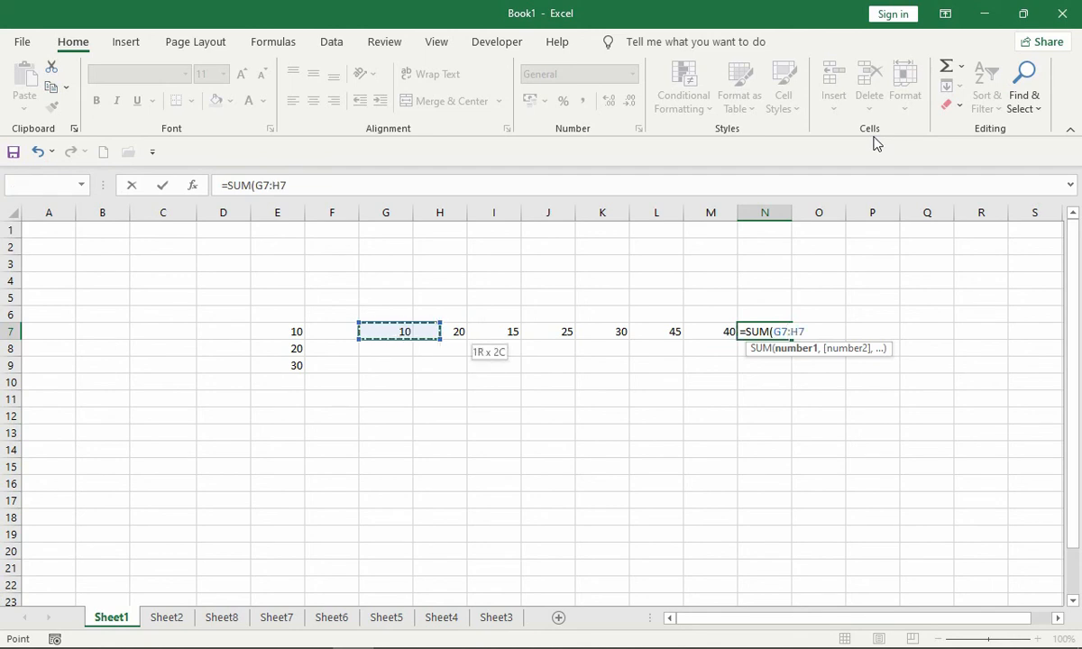
key(shift+Right)
key(shift+Right)
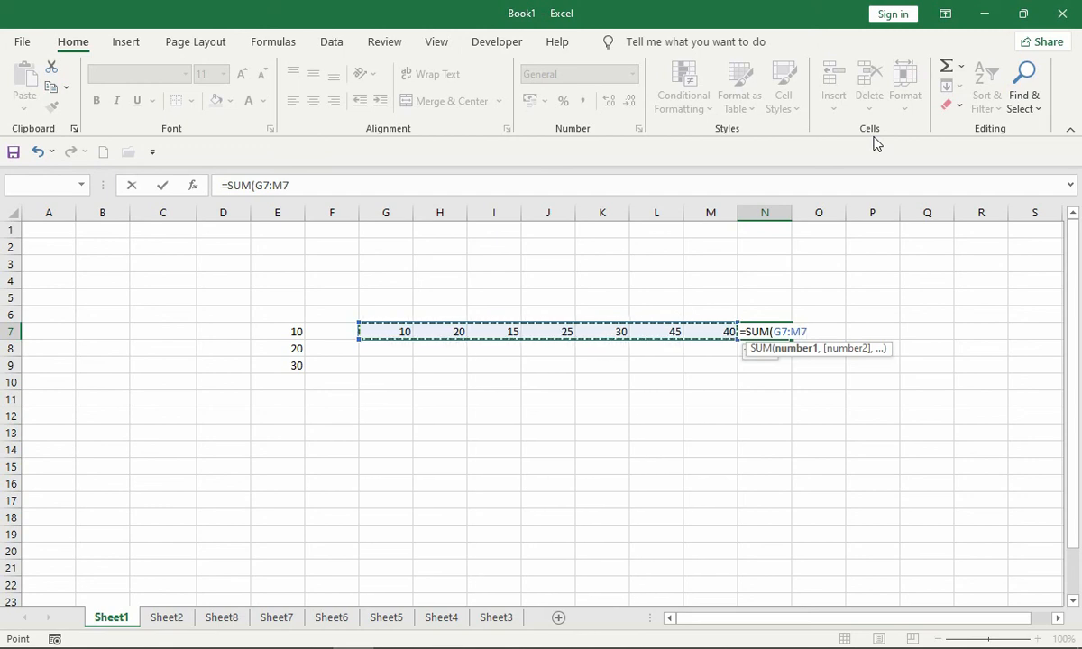
key(Return)
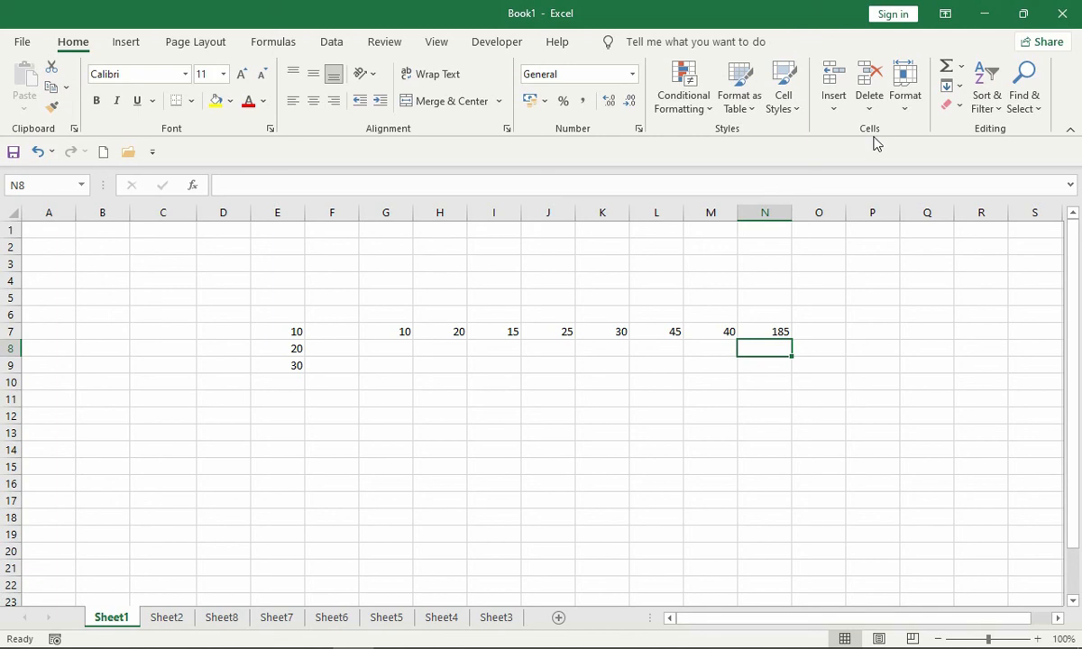
key(Up)
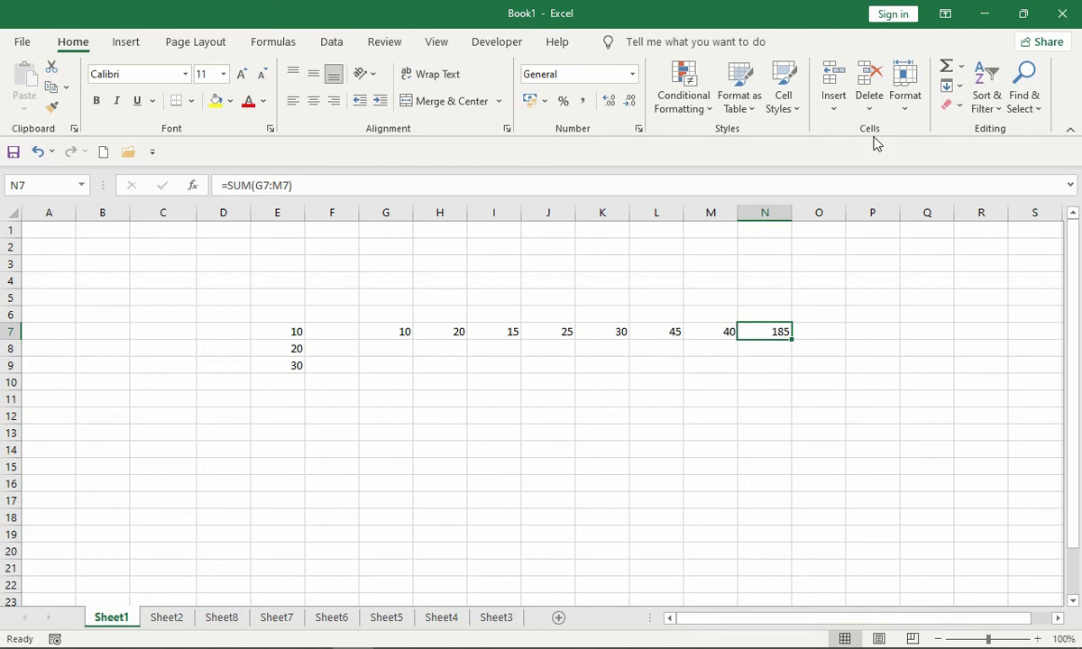
- Enter 100 in G10 and 50 in H10
key(Down)
key(Left)
key(Left)
key(Left)
key(Down)
key(Left)
key(Left)
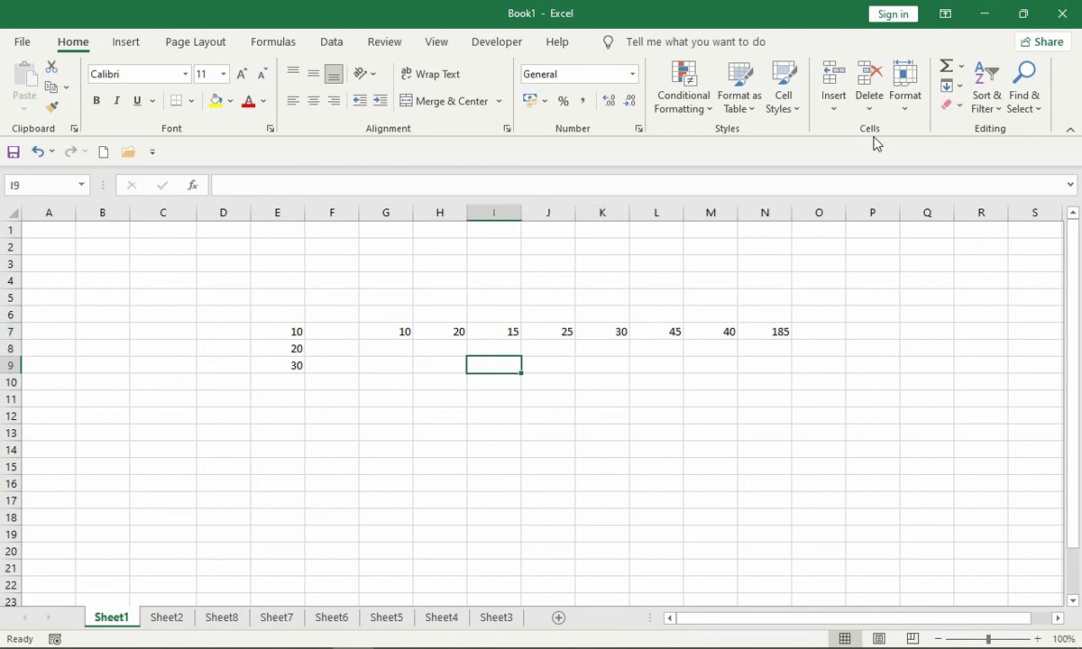
key(Left)
key(Down)
key(Left)
text(100)
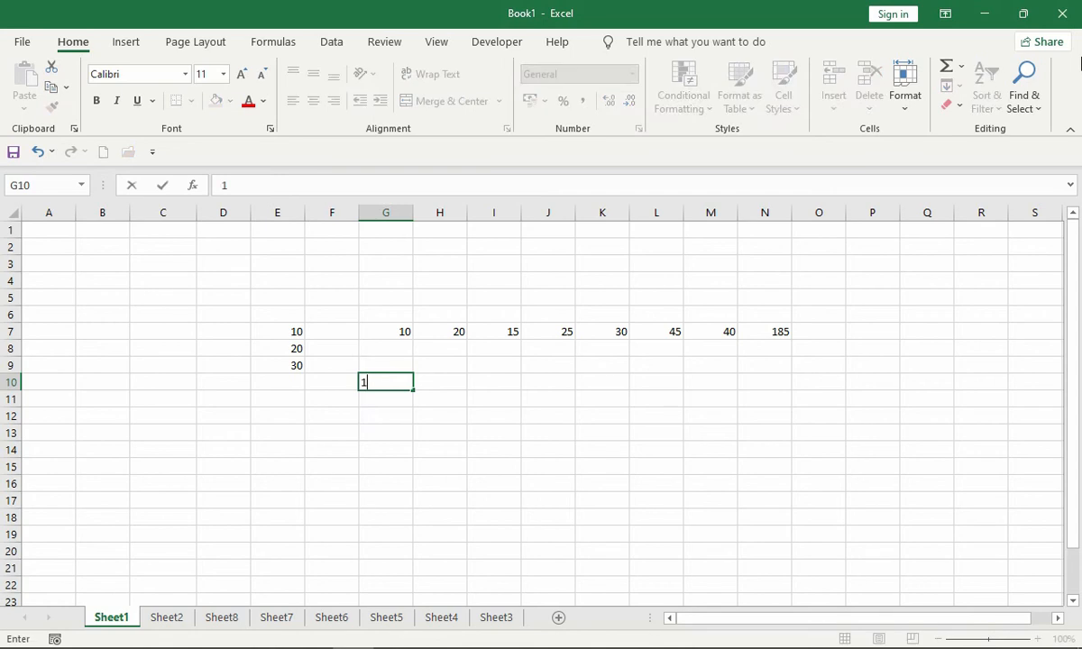
key(ctrl+Return)
key(Right)
text(50)
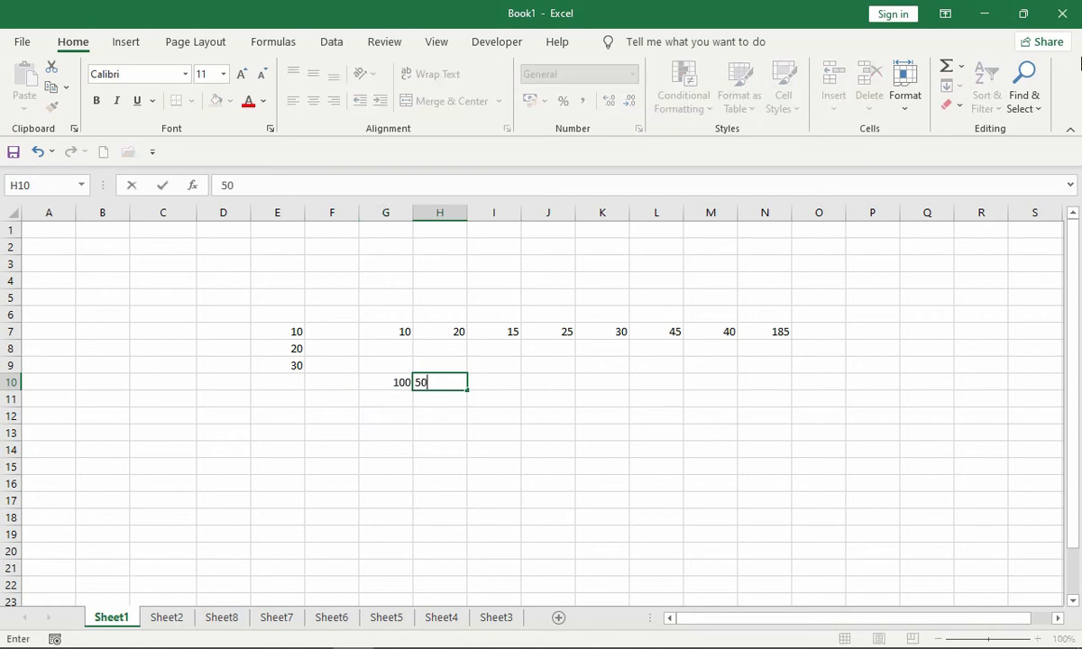
key(Right)
- Subtract H10 from G10 in I10 with the cell-reference formula =G10-H10, and reselect the cell
text(=)
key(Left)
key(Left)
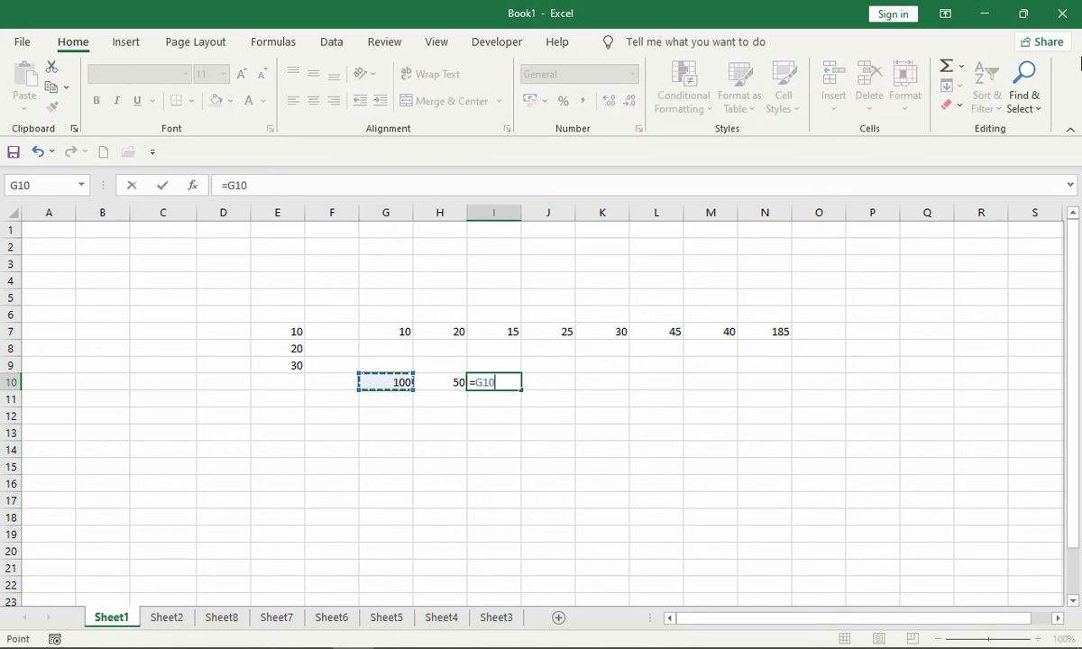
text(-)
key(Left)
key(Return)
key(Up)
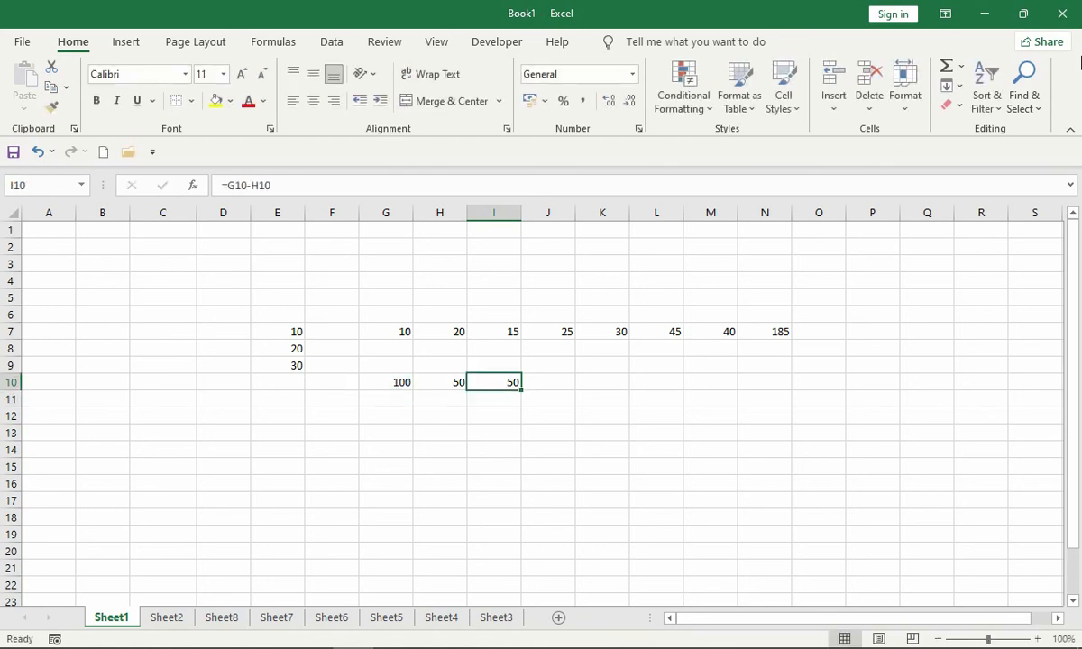
- Change the subtraction's source values to 120 in G10 and 45 in H10
key(Left)
key(Left)
text(120)
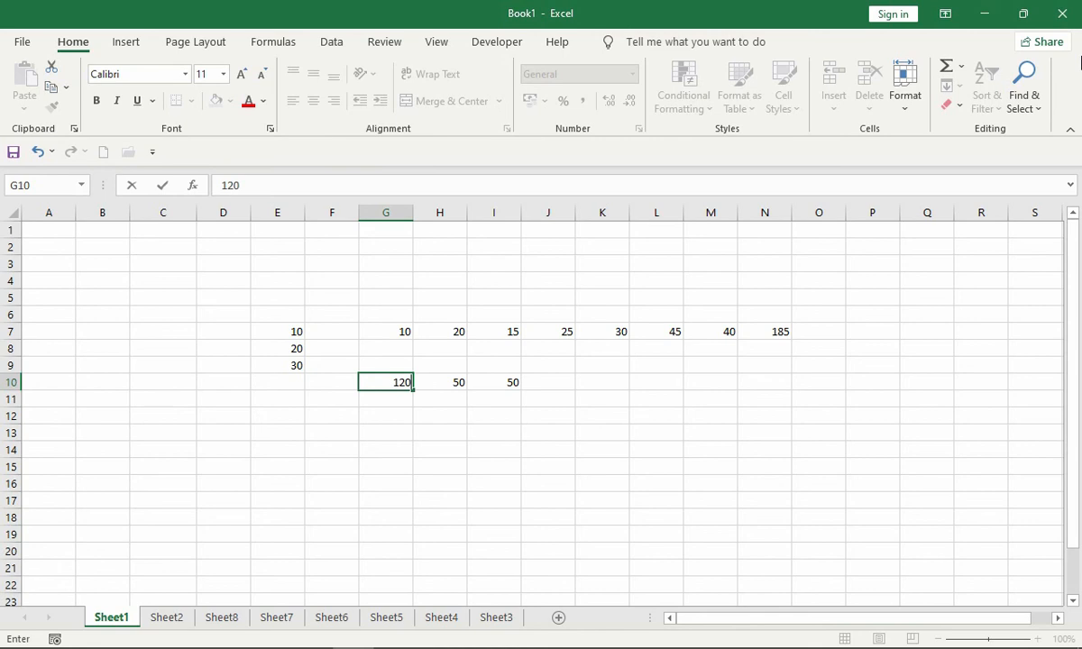
key(Return)
key(Up)
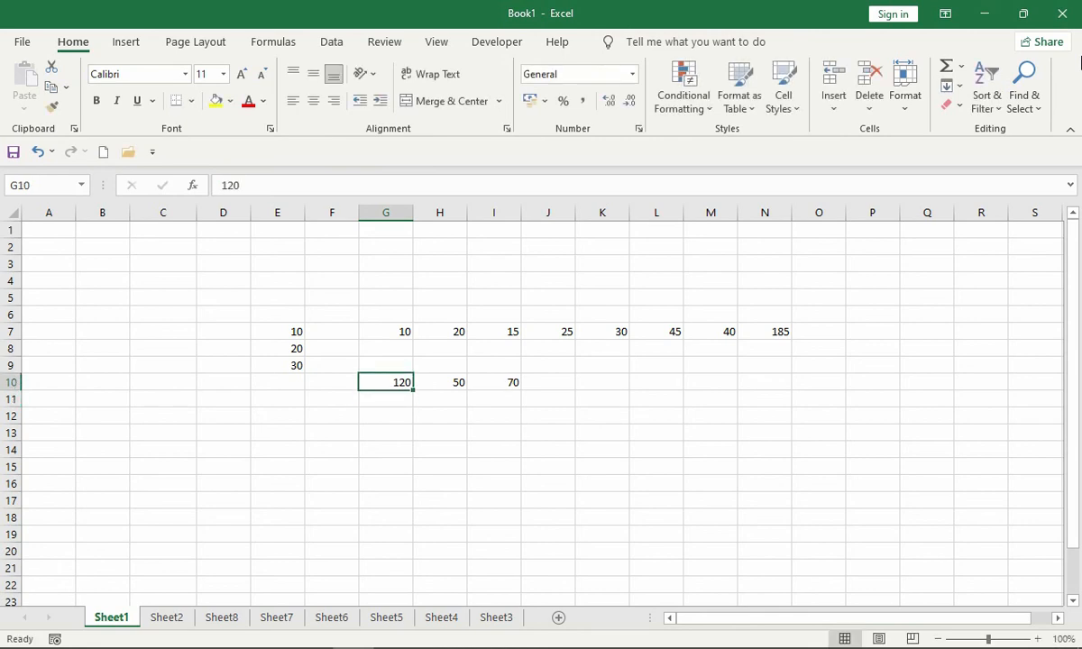
key(Right)
text(45)
key(Return)
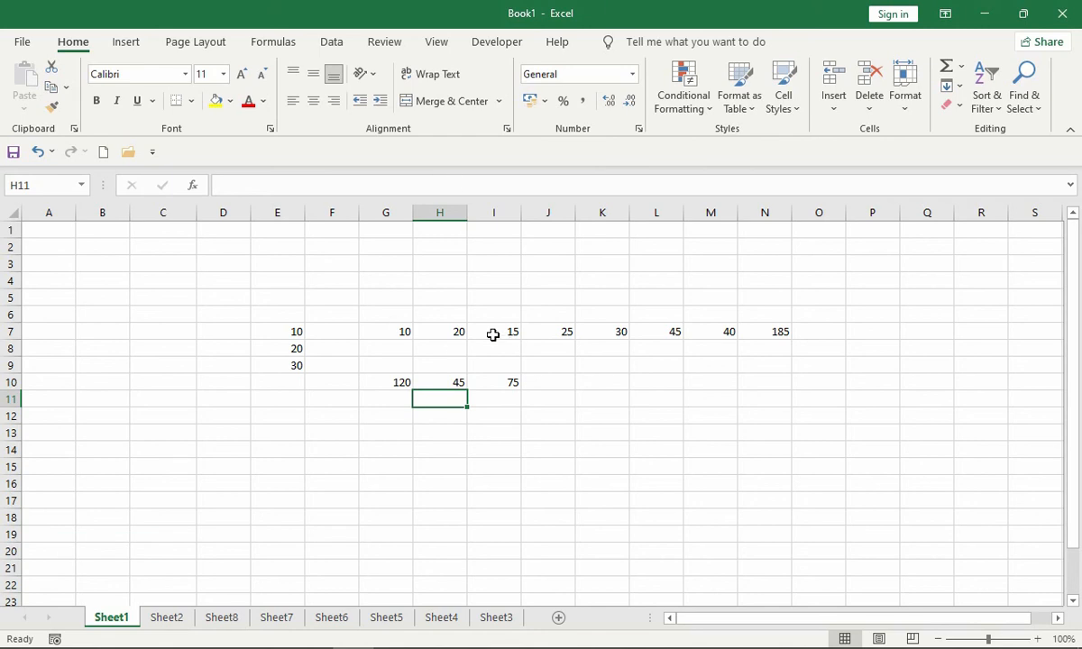
drag(267, 297, 783, 432)
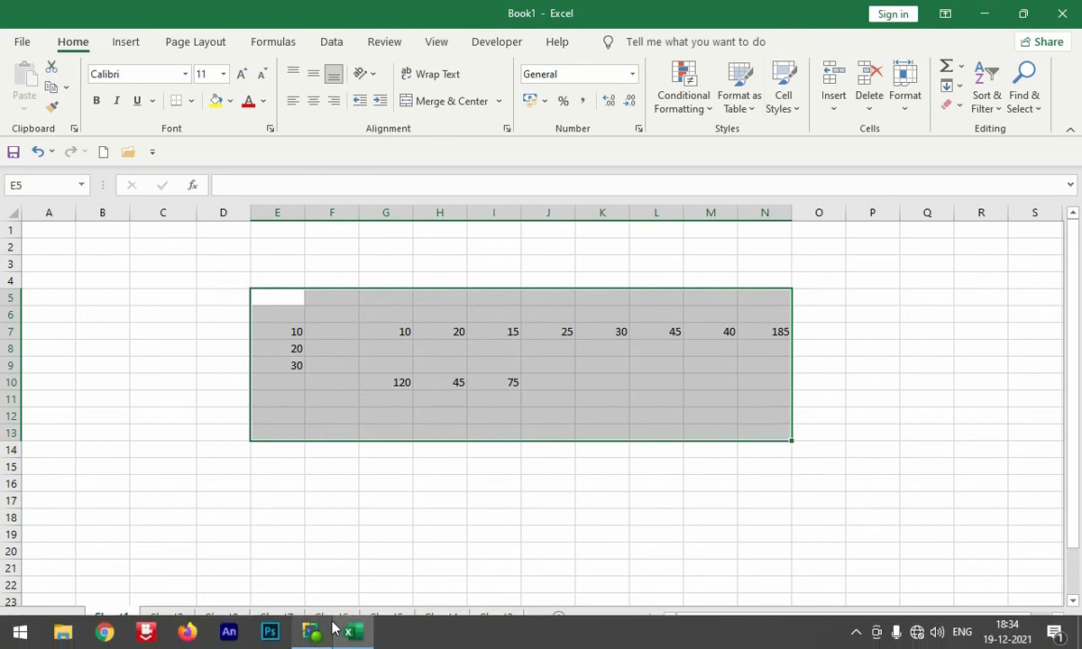
click(315, 633)
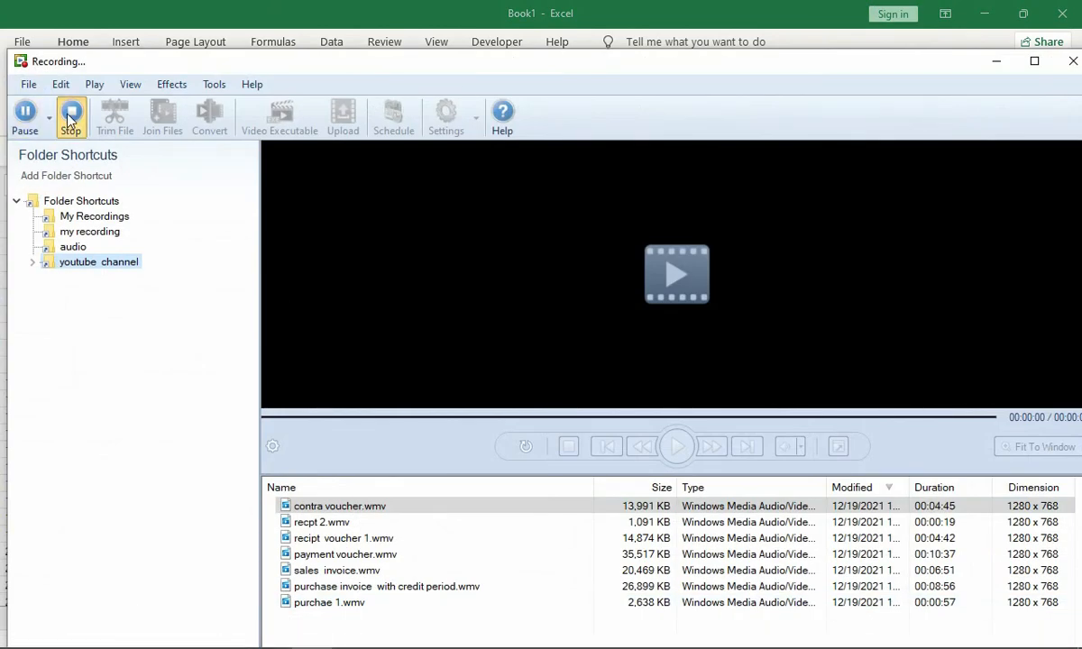